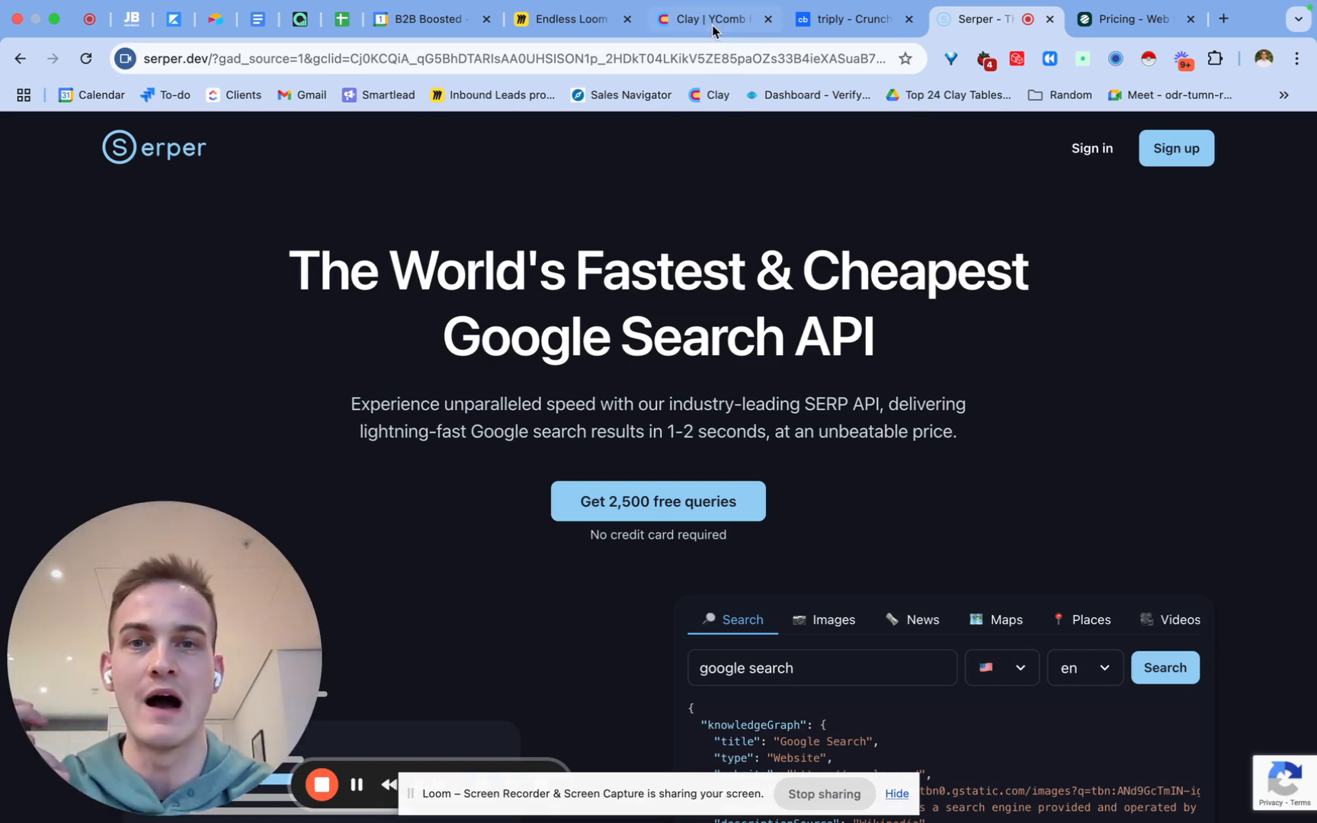
# - Search Google in a new tab for "triply crunchbase" and refine the query to "triply.cc crunchbase"
pyautogui.click(1225, 23)
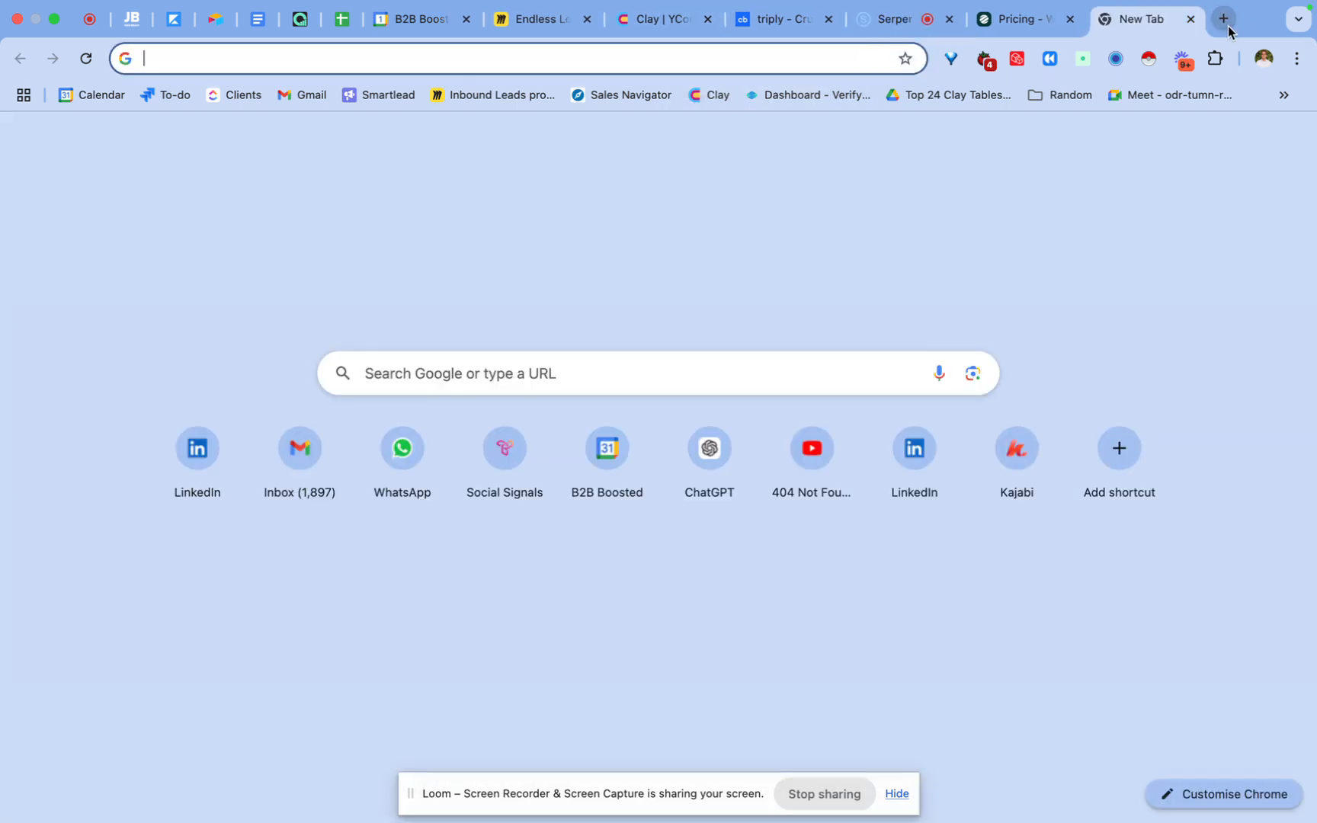
pyautogui.write('triply')
pyautogui.press('Return')
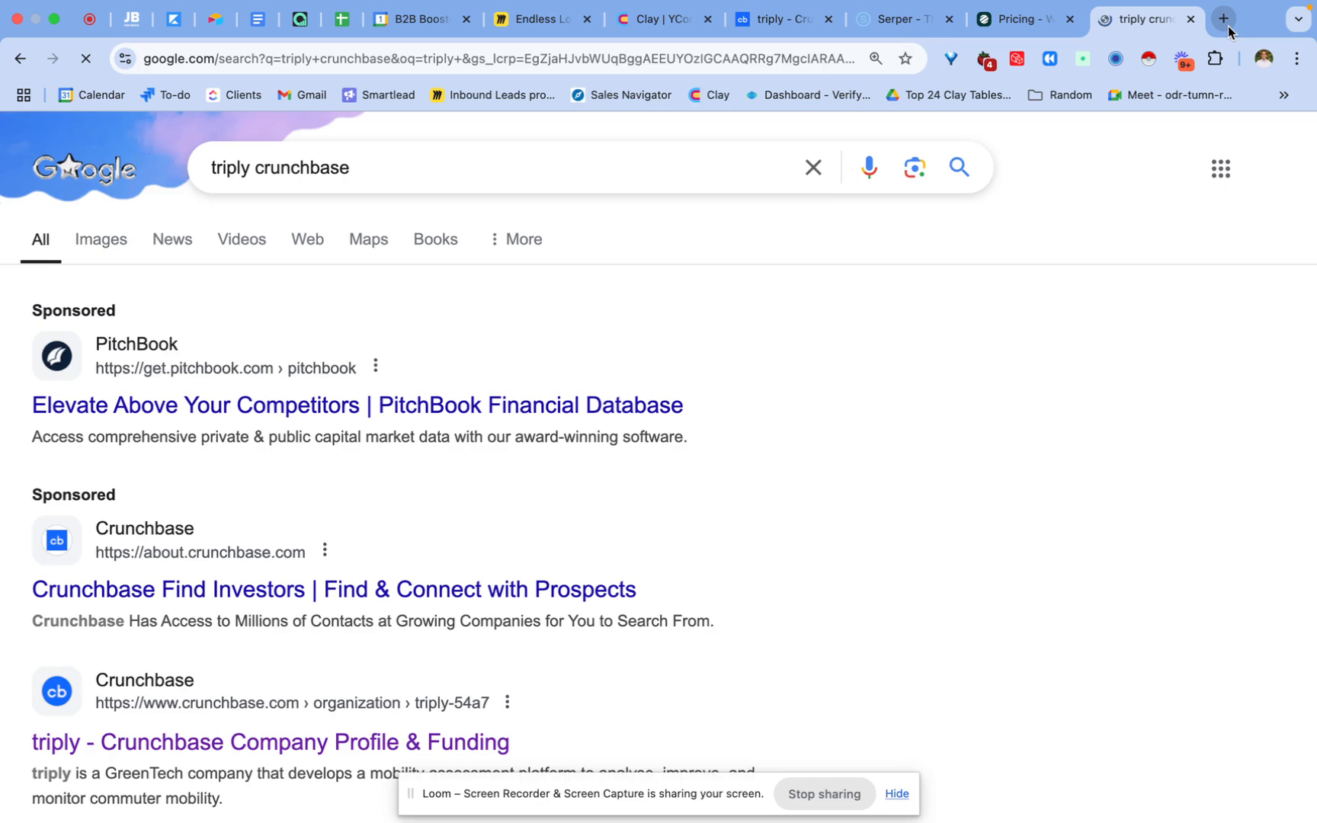
pyautogui.moveTo(263, 547); pyautogui.dragTo(391, 498)
pyautogui.click(254, 169)
pyautogui.write('.cc')
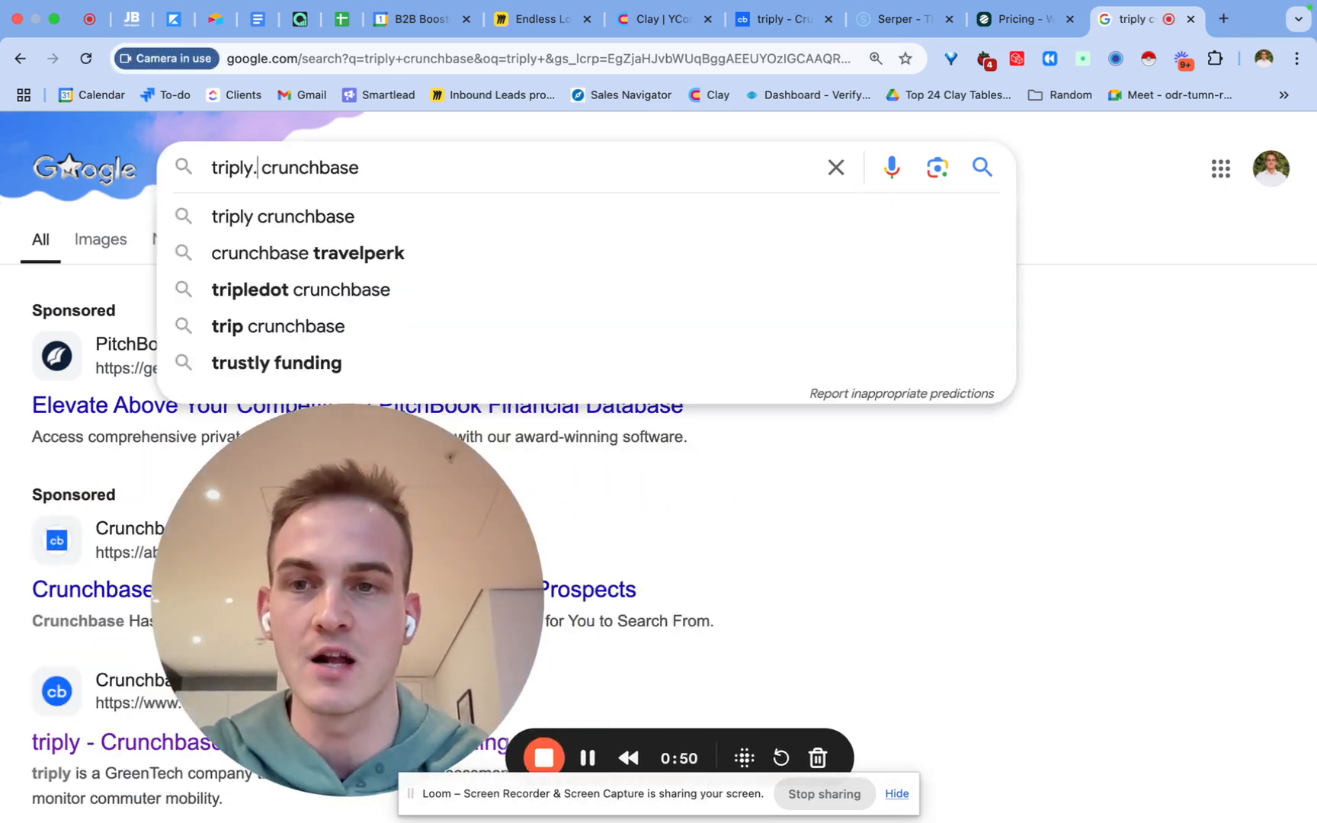
pyautogui.press('Return')
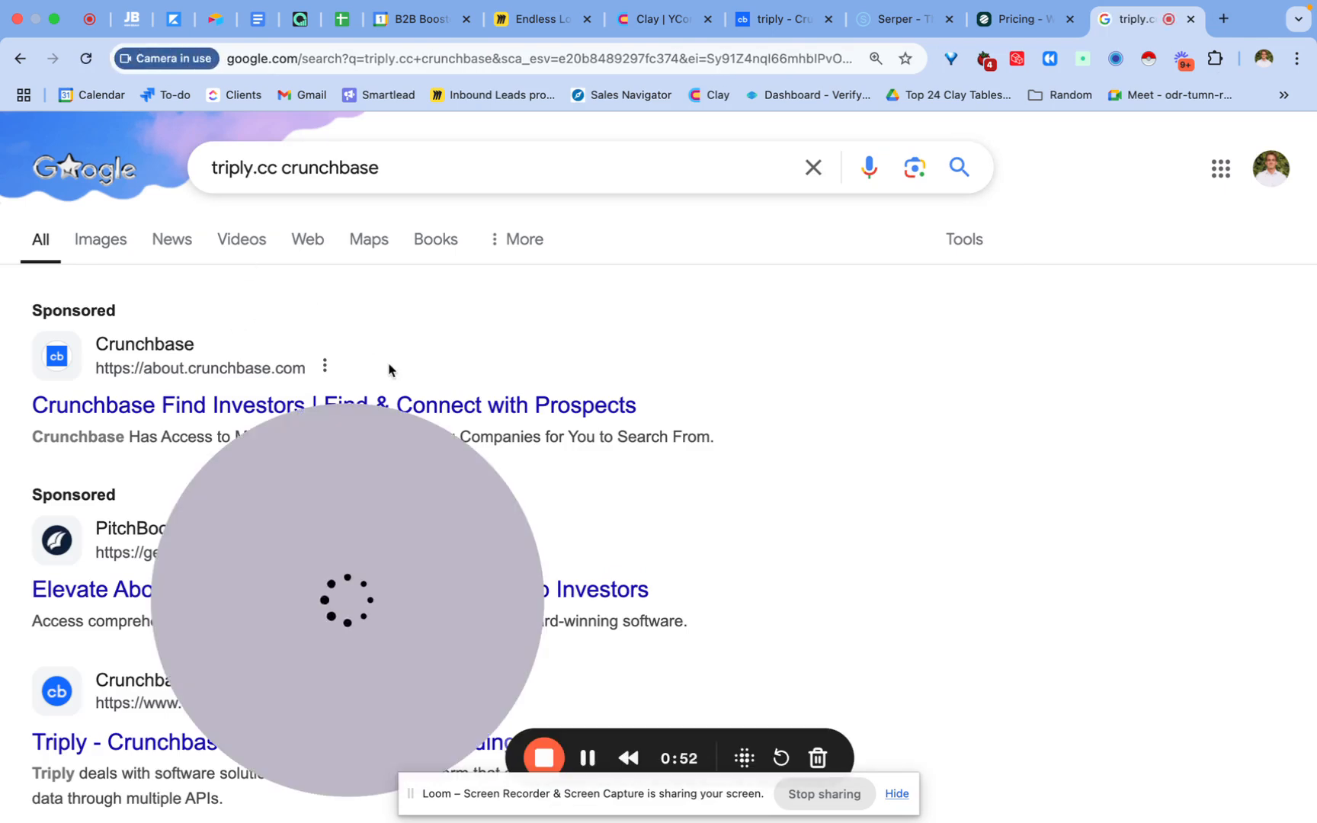
# - Review triply's Crunchbase profile, the Serper home page and ZenRows' product pricing, and close the Google search tab
pyautogui.click(763, 34)
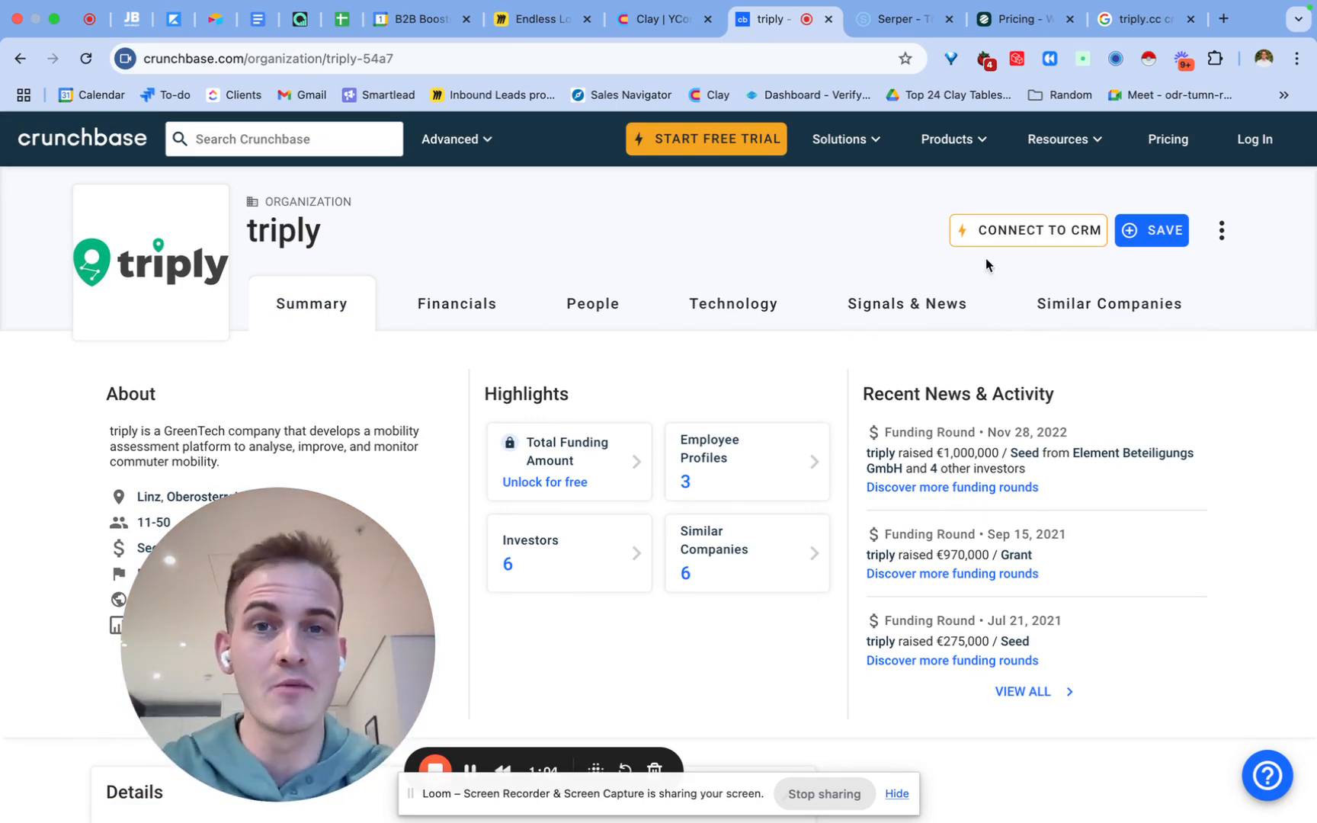
pyautogui.click(900, 22)
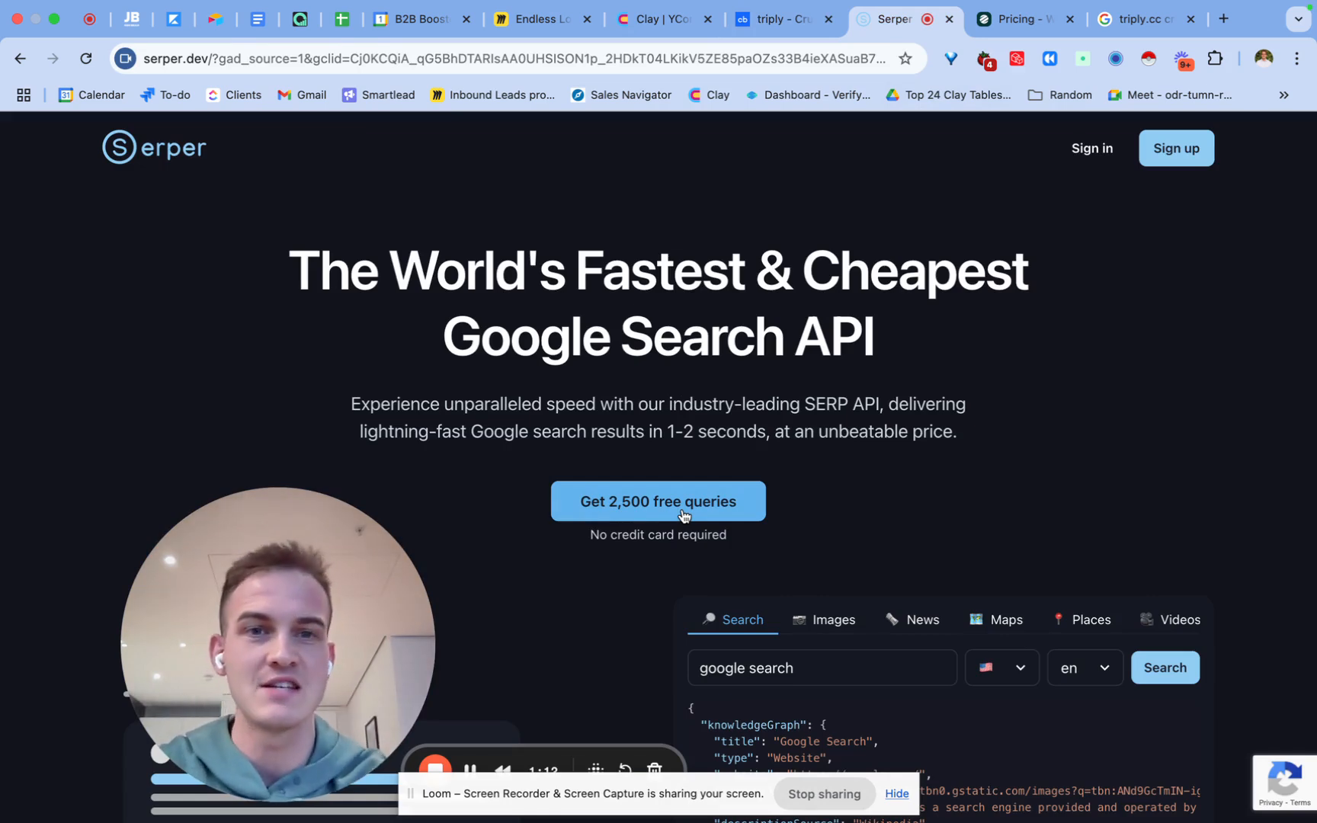
pyautogui.click(1016, 33)
pyautogui.scroll(-3, 666, 334)
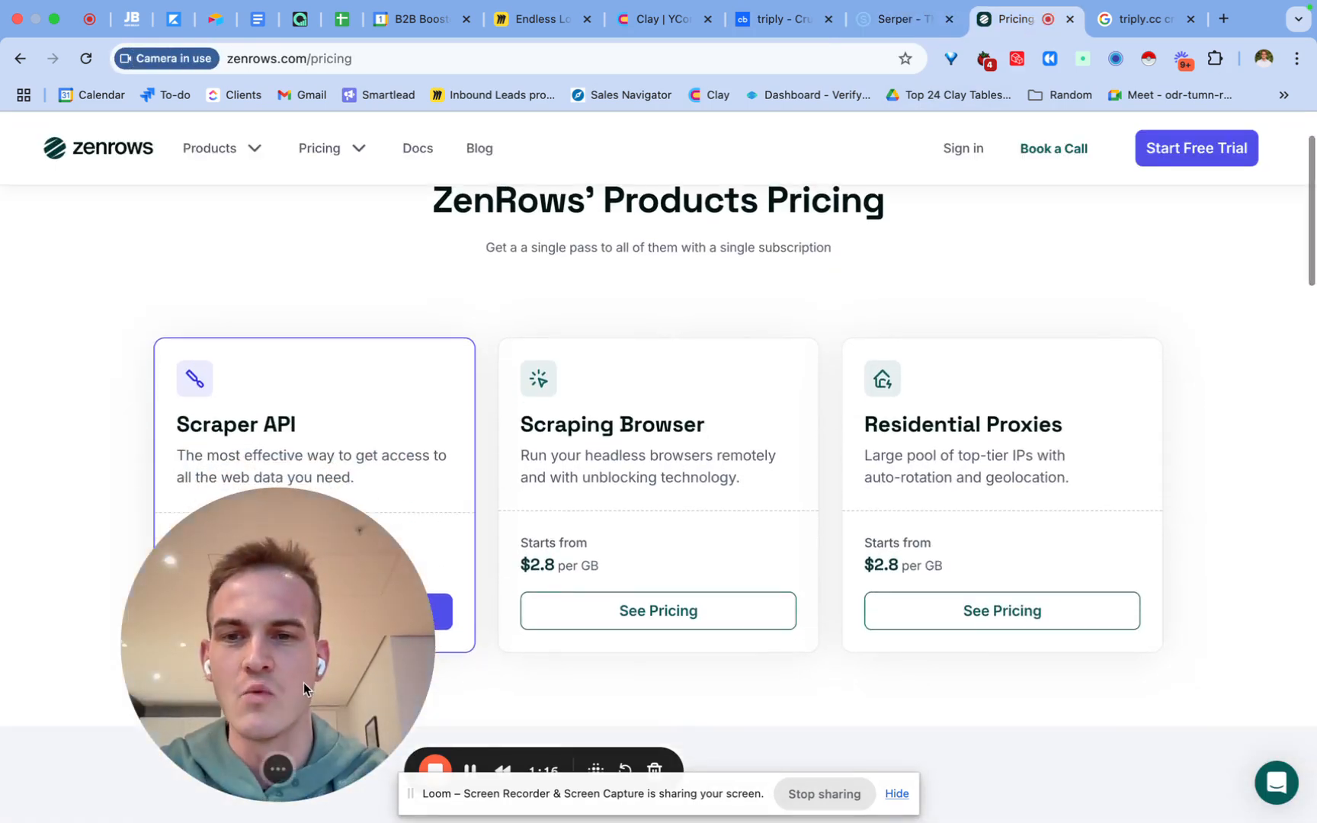
pyautogui.moveTo(304, 682); pyautogui.dragTo(673, 676)
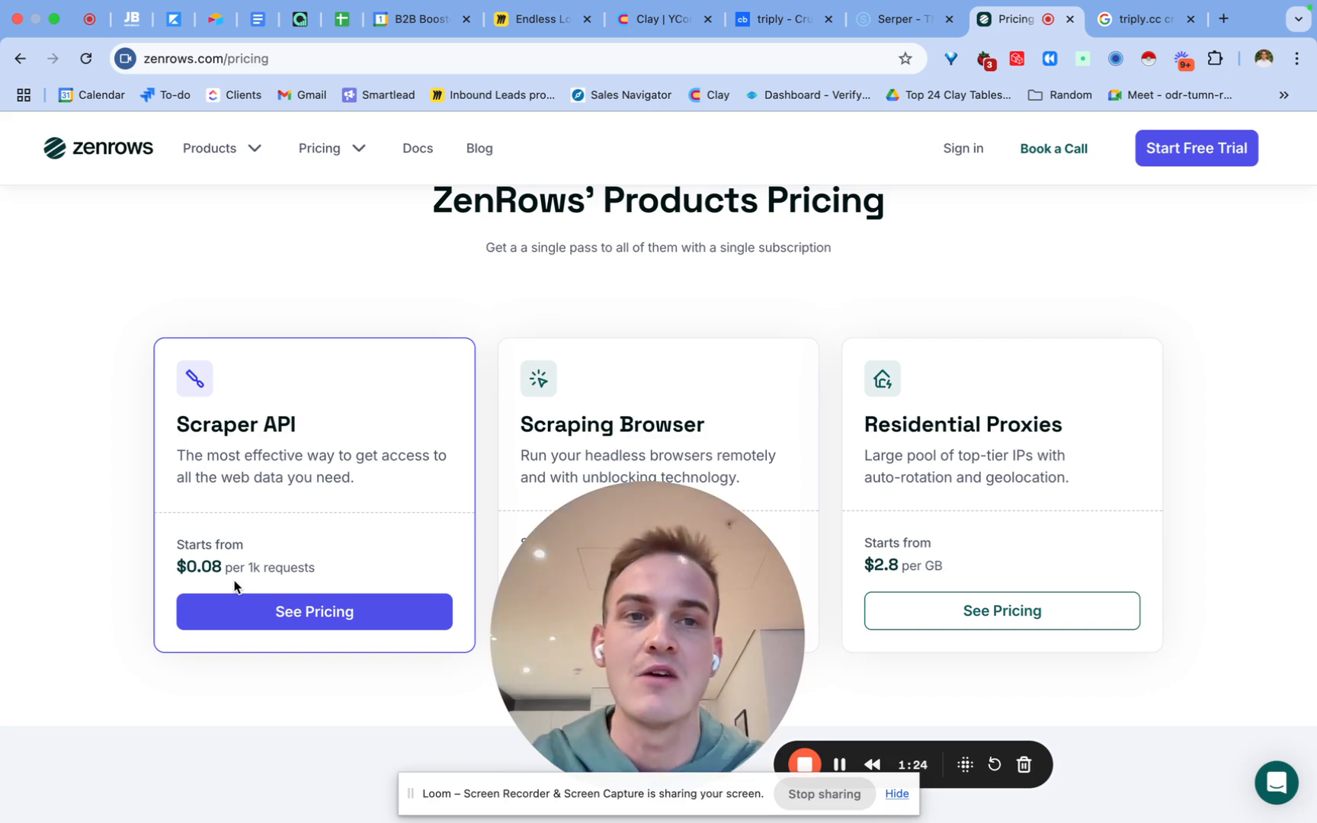
pyautogui.click(1191, 19)
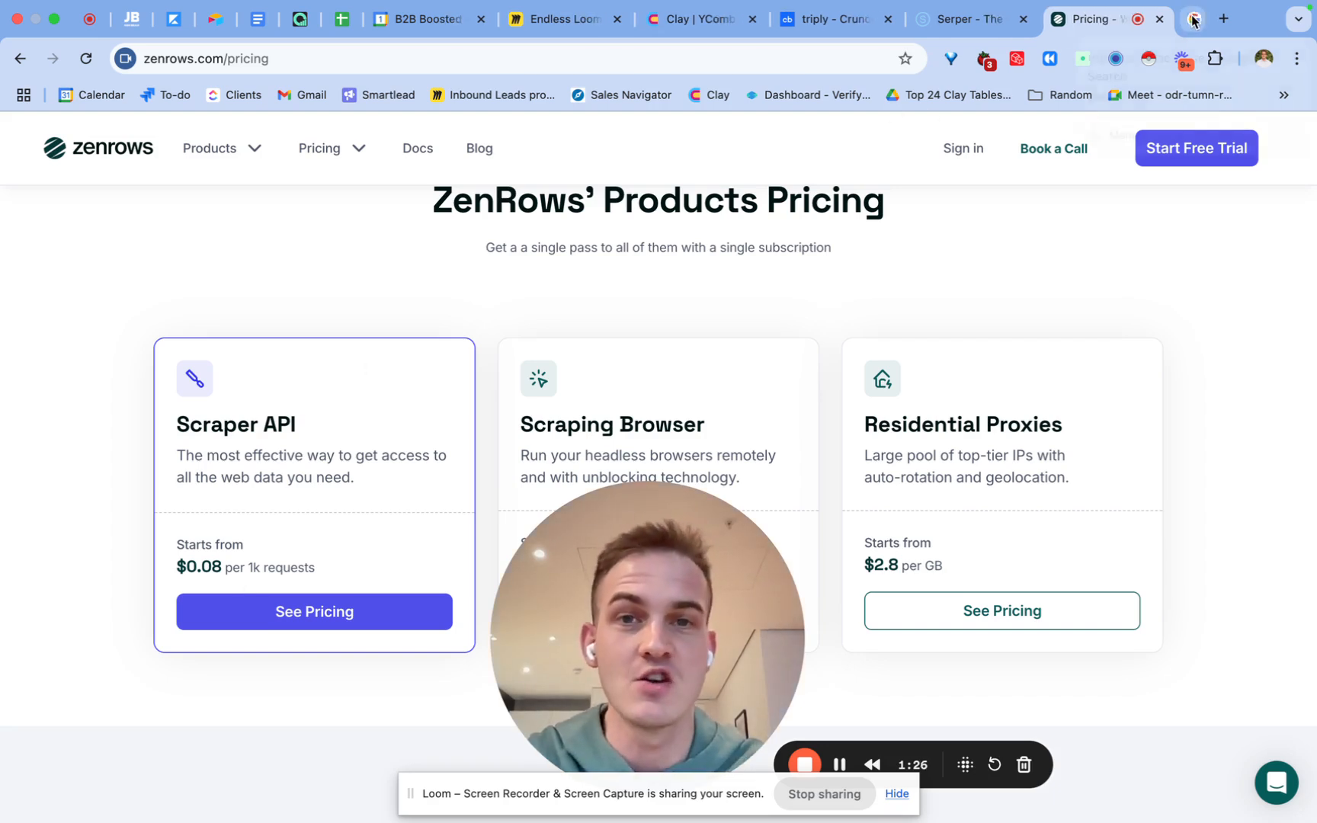
# - Examine the workflow on the Miro board from finding the company website to interpreting the scraped data with AI
pyautogui.click(574, 24)
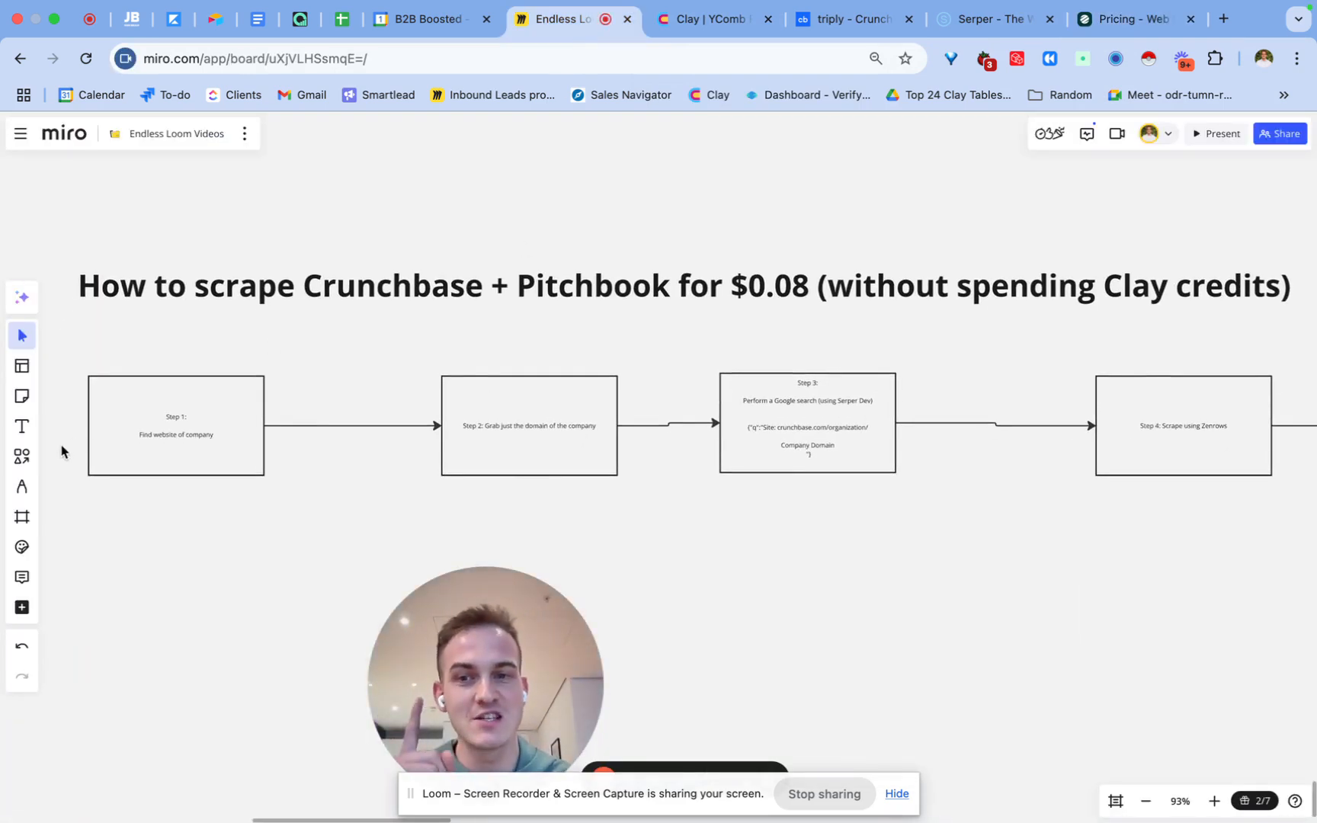
pyautogui.scroll(5, 204, 493)
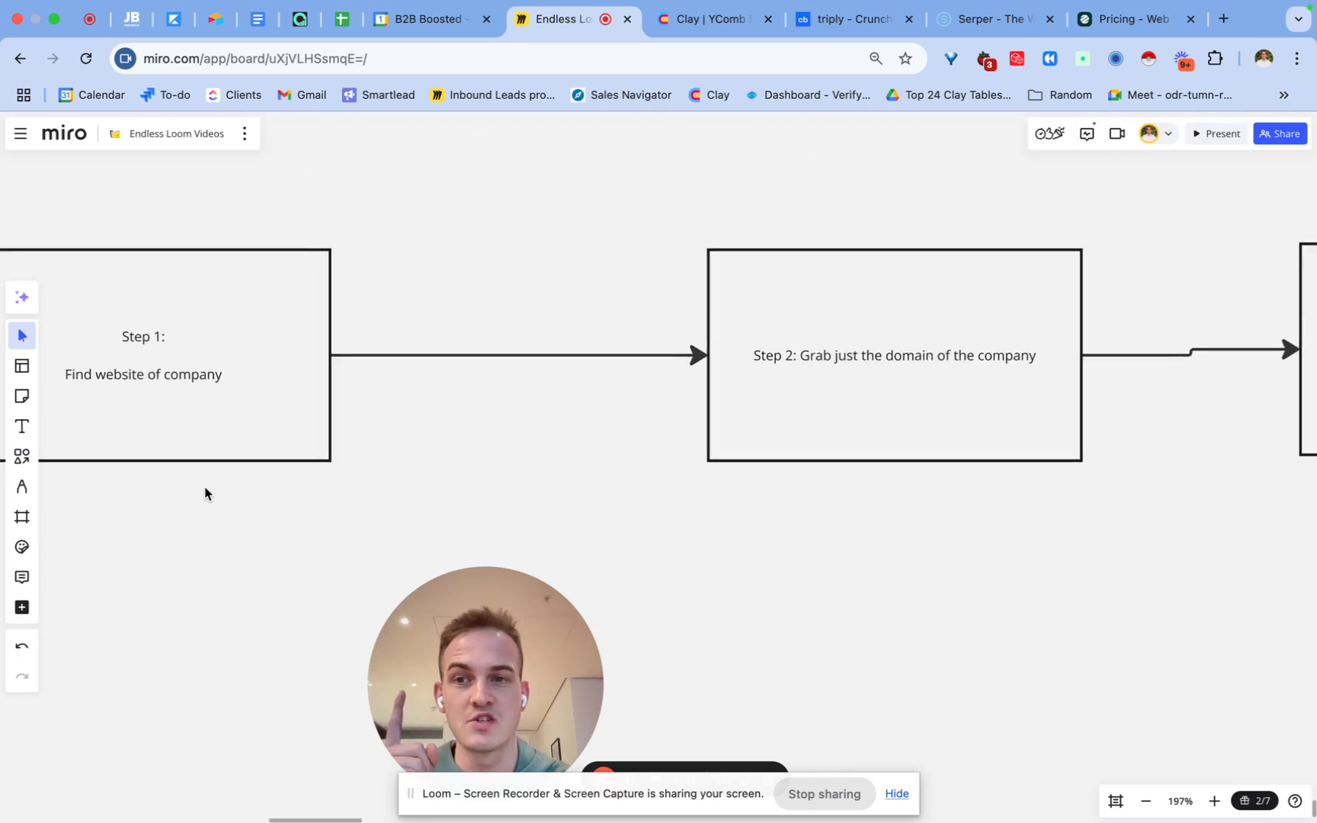
pyautogui.hscroll(-3, 364, 516)
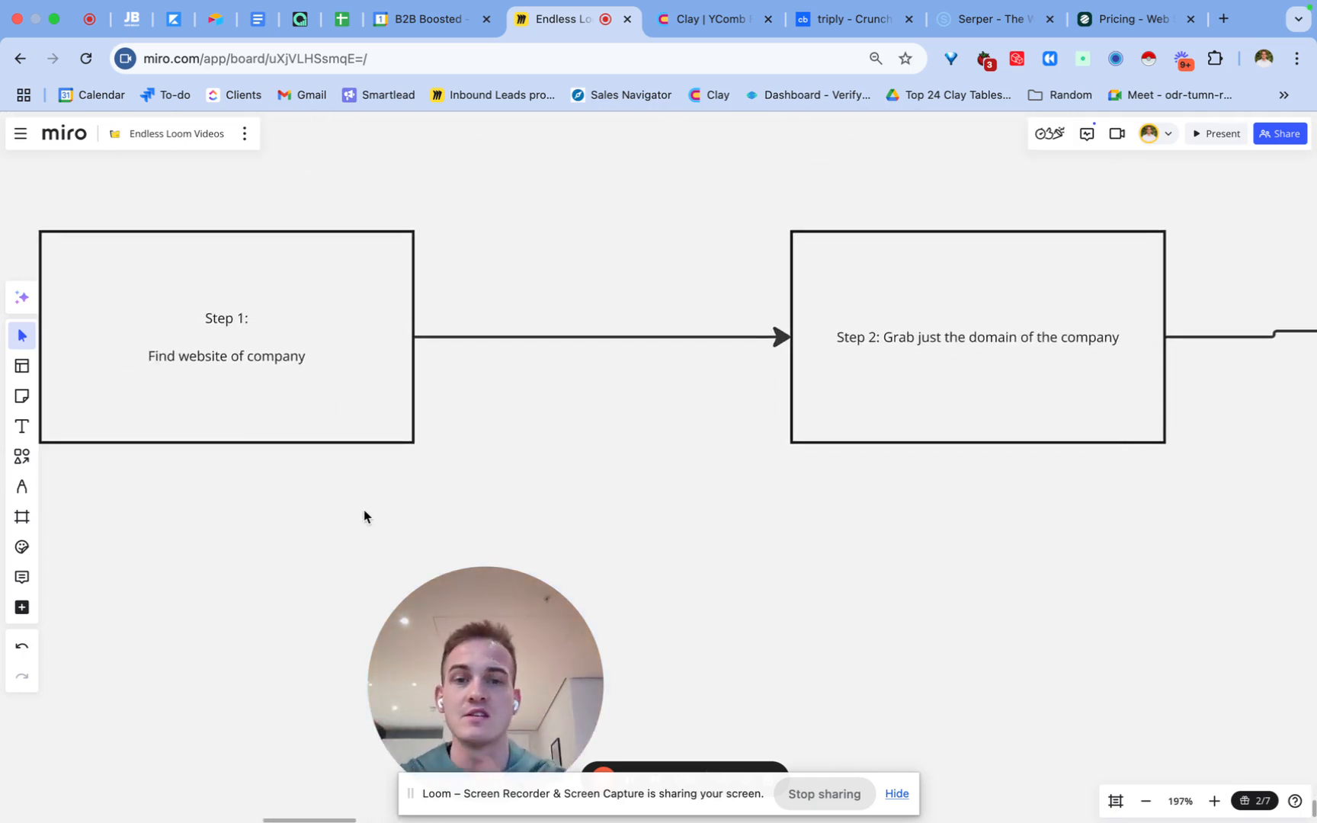
pyautogui.hscroll(5, 882, 411)
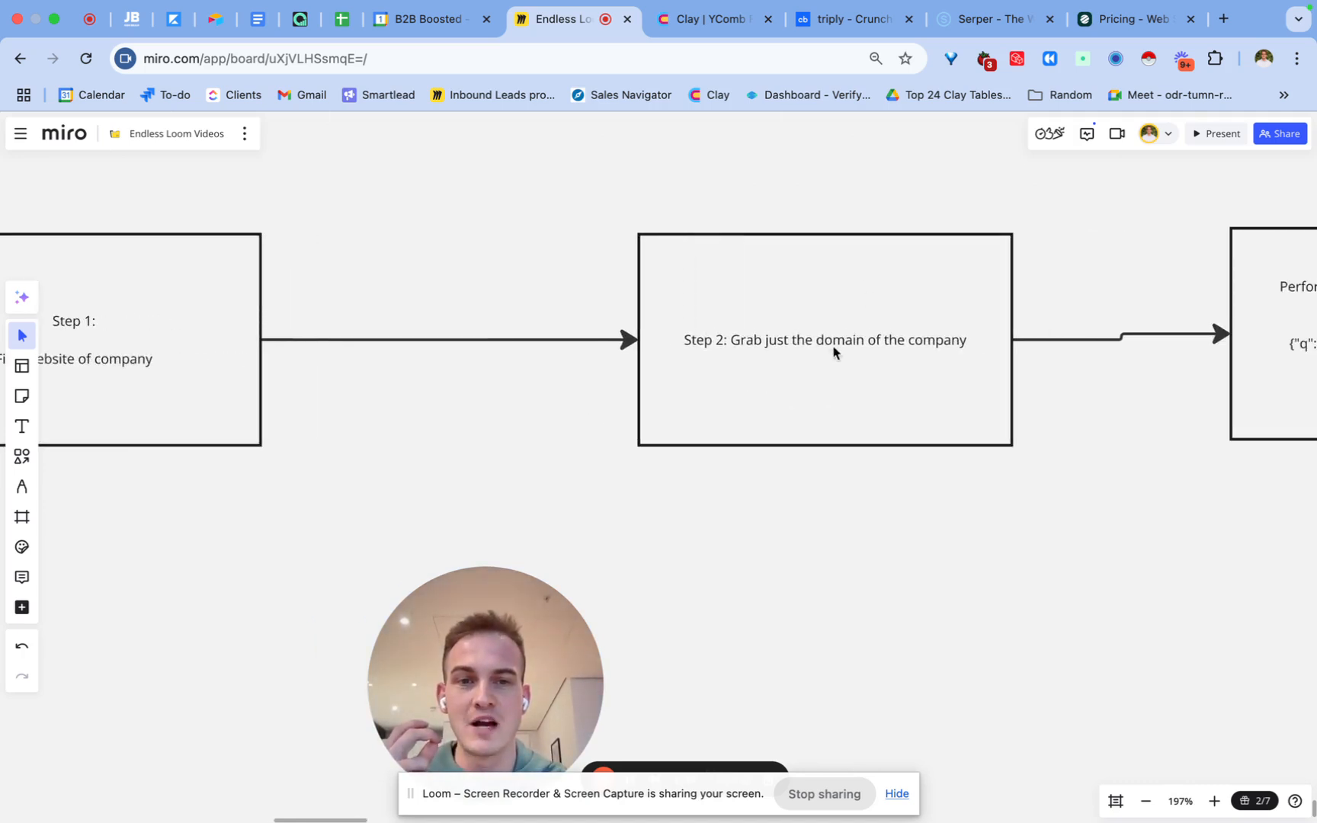
pyautogui.hscroll(15, 828, 345)
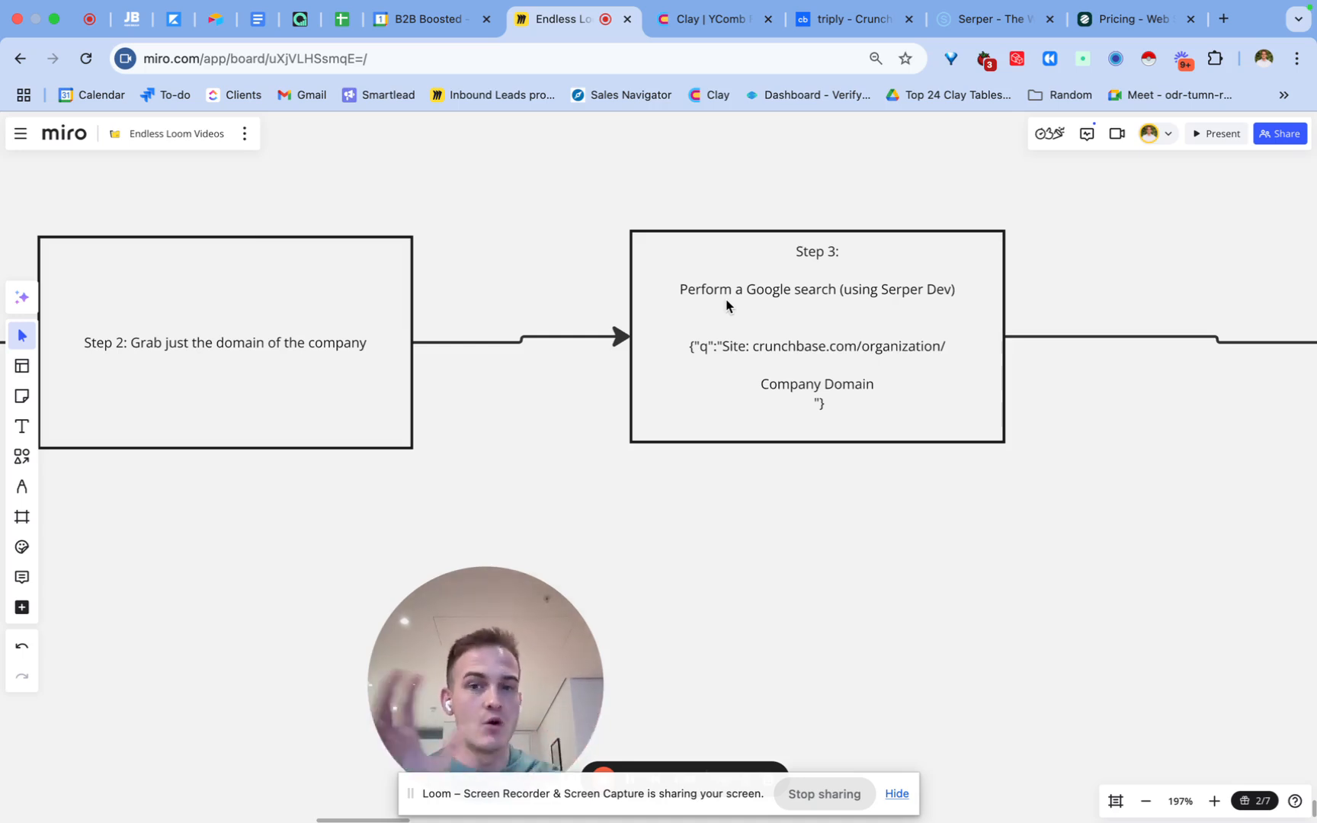
pyautogui.hscroll(15, 726, 305)
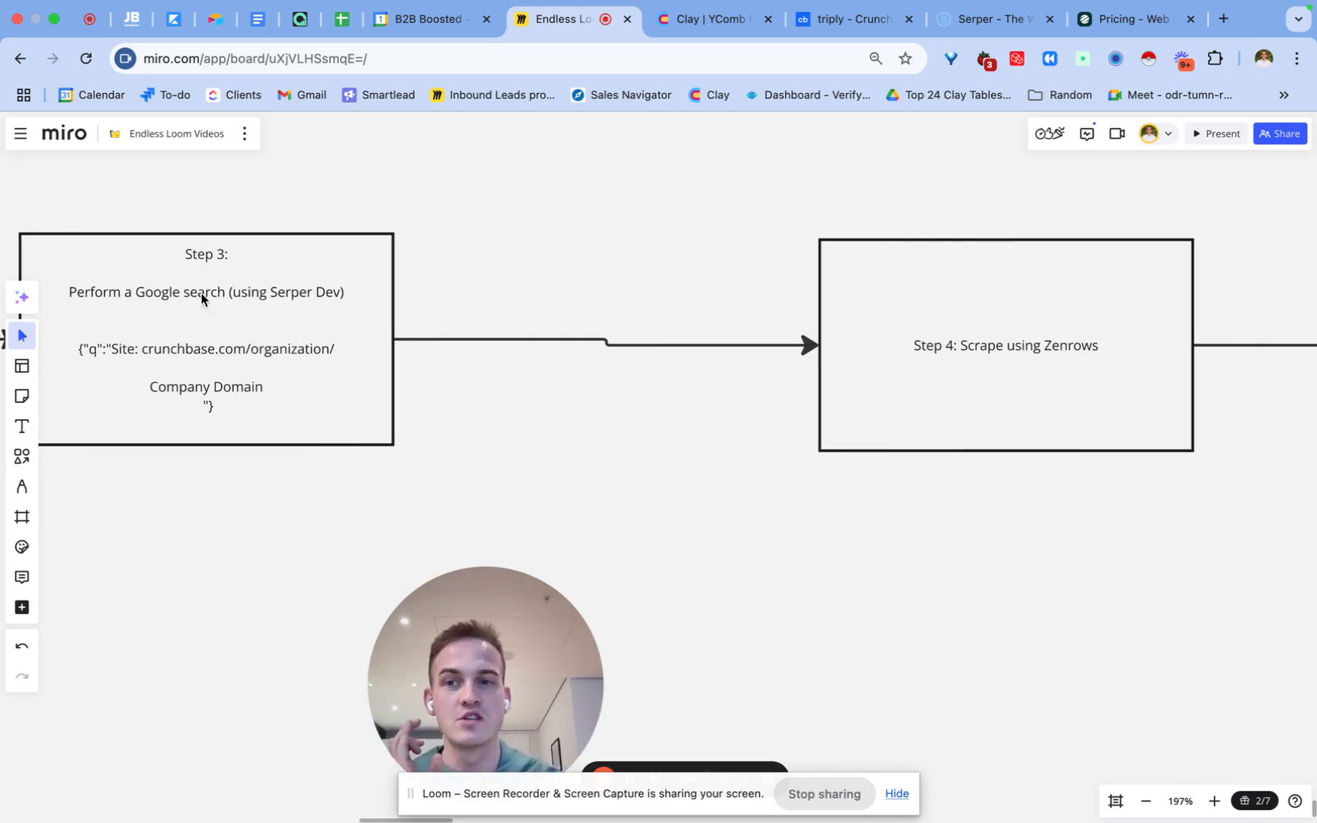
pyautogui.hscroll(15, 1026, 367)
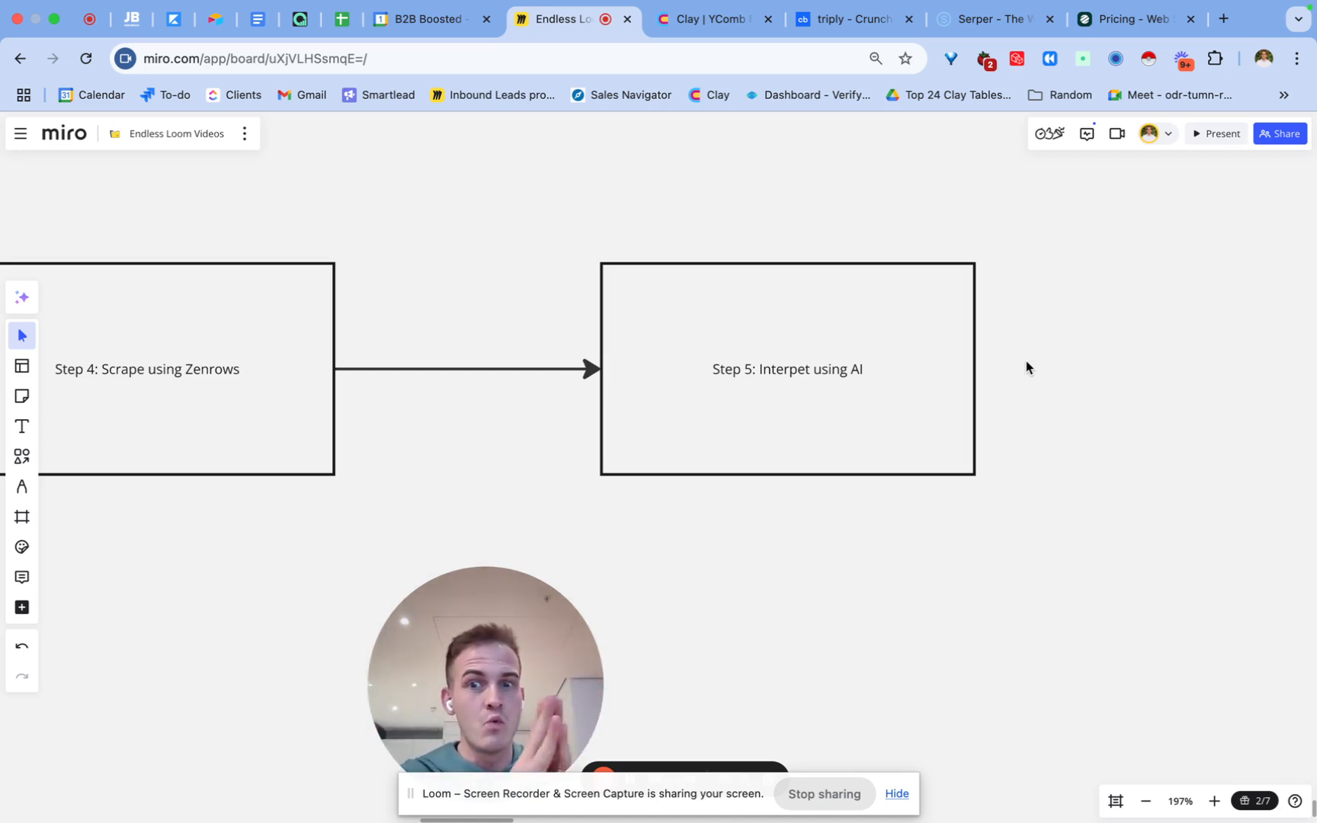
pyautogui.hscroll(-20, 1026, 361)
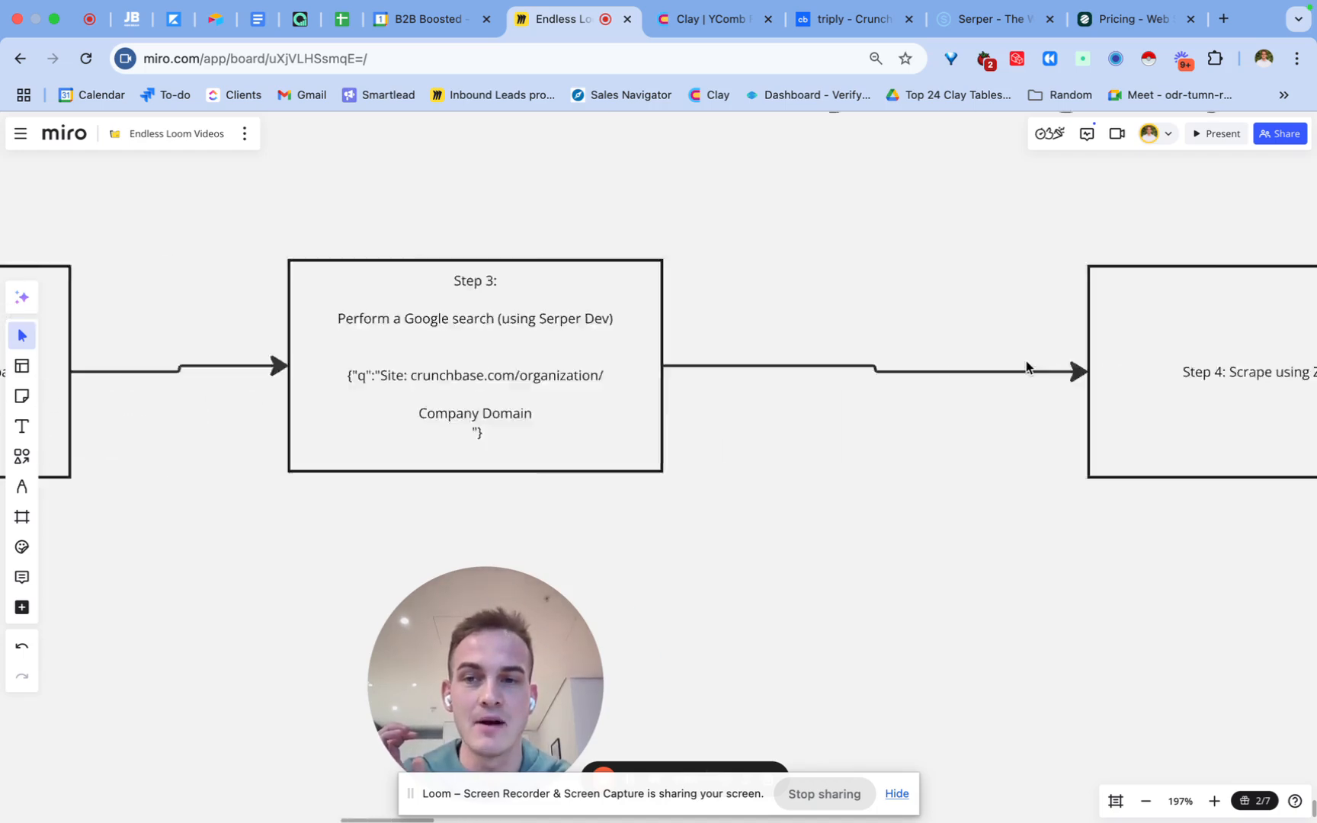
pyautogui.hscroll(10, 1026, 360)
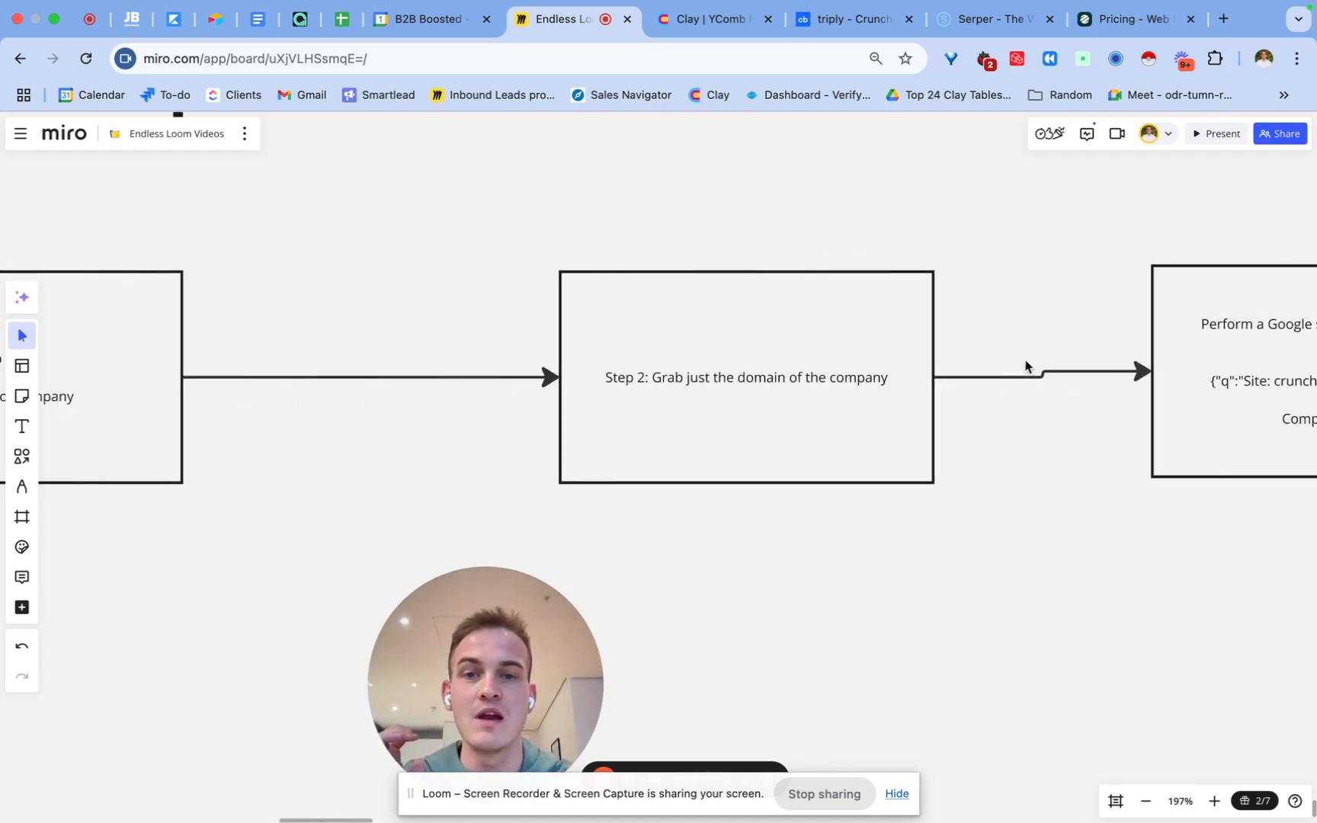
# - Switch to the Clay table and delete the Normal Domain column
pyautogui.click(713, 23)
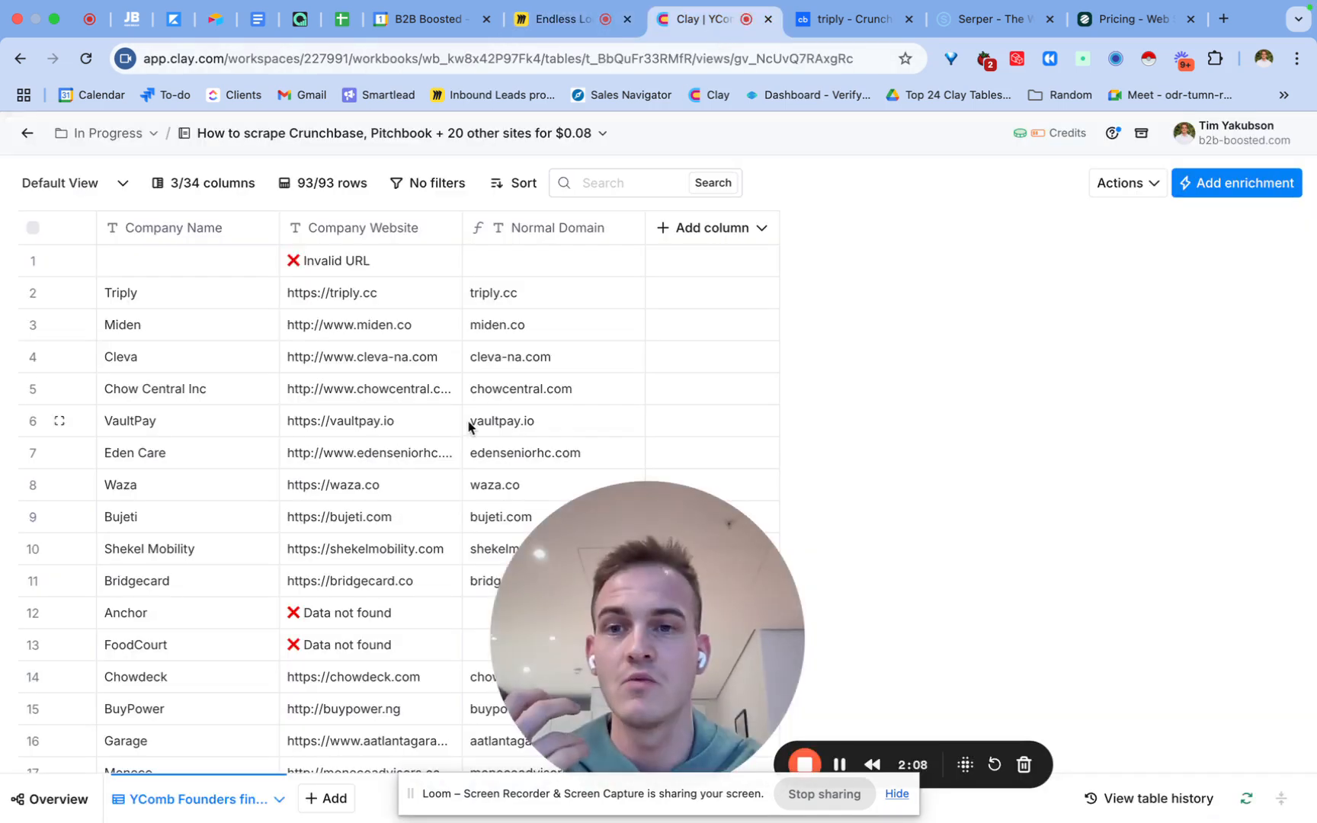
pyautogui.click(534, 234)
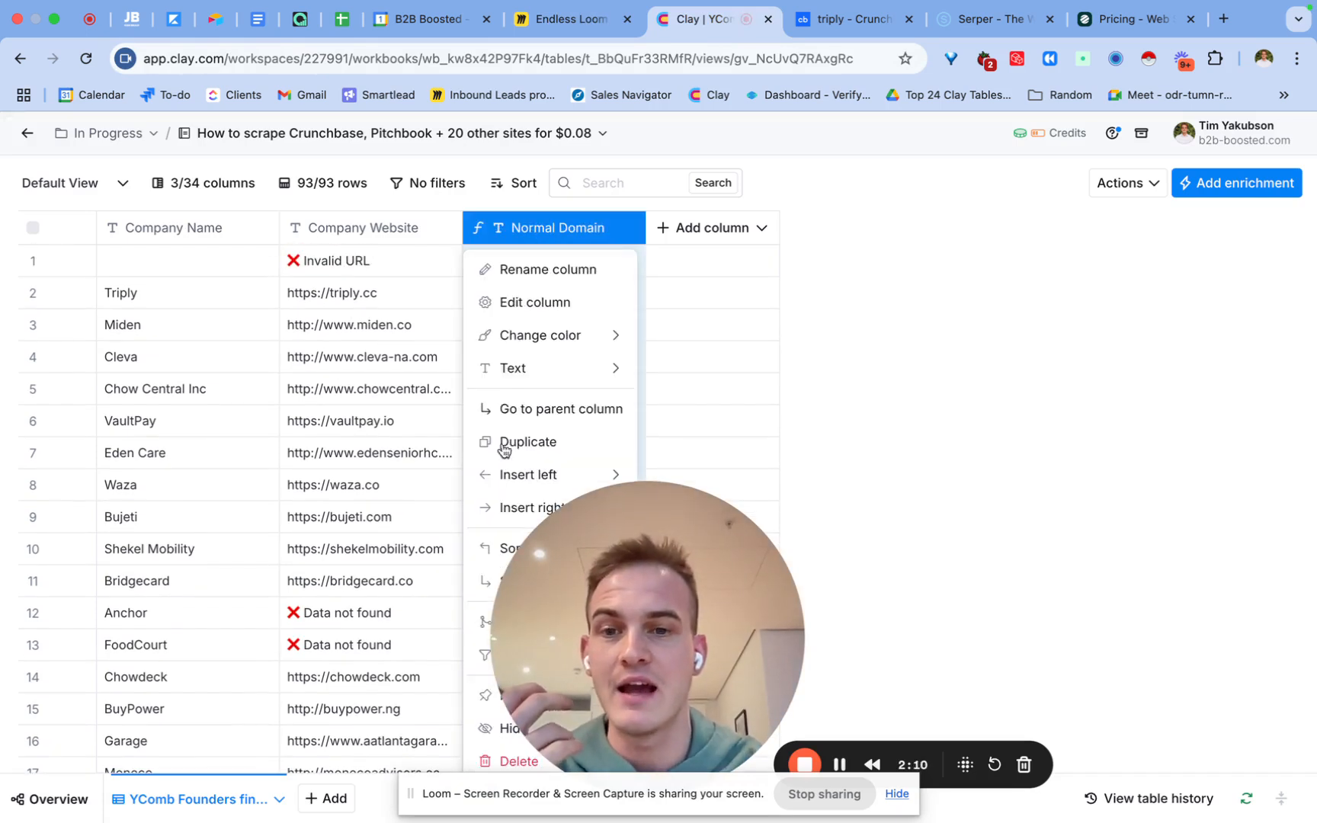
pyautogui.click(491, 762)
pyautogui.moveTo(491, 762); pyautogui.dragTo(770, 723)
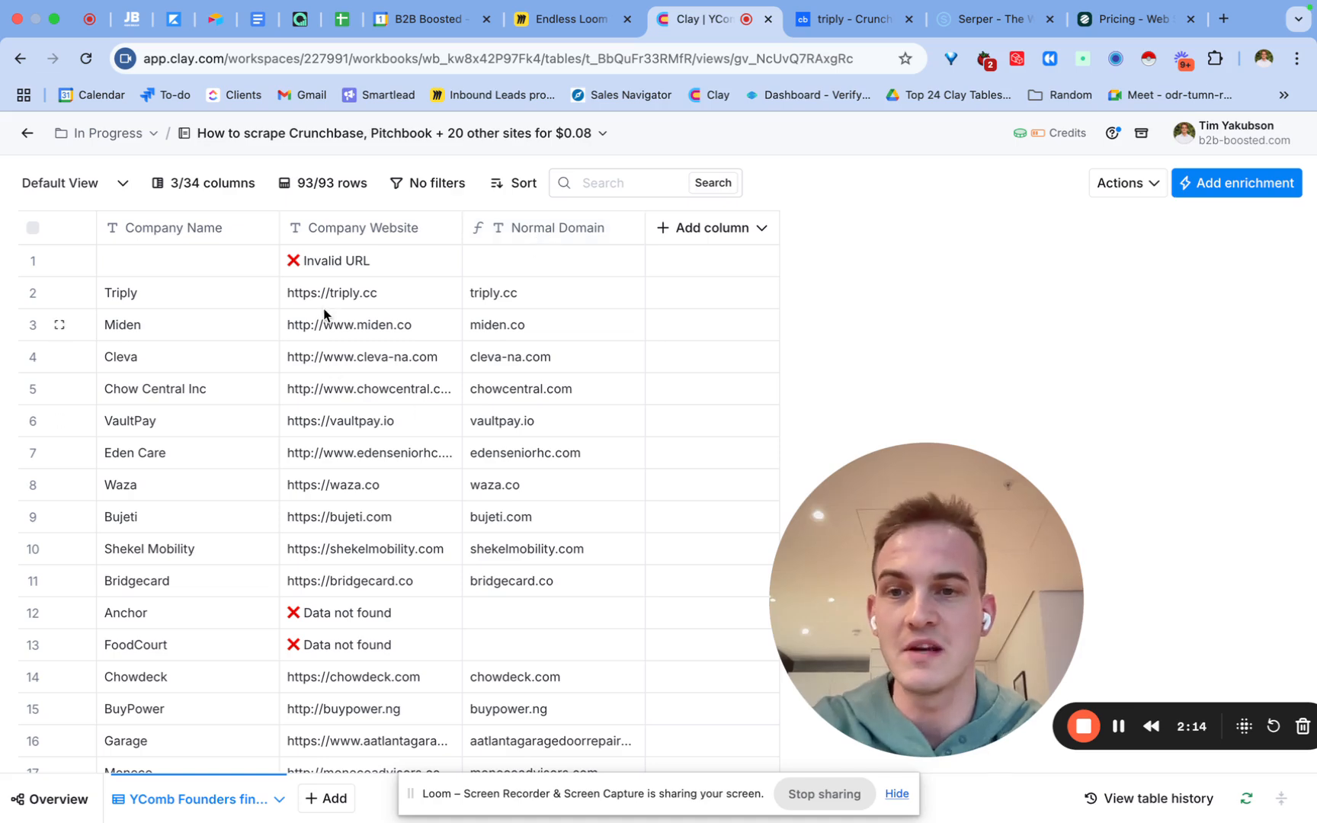
pyautogui.click(584, 222)
pyautogui.click(565, 762)
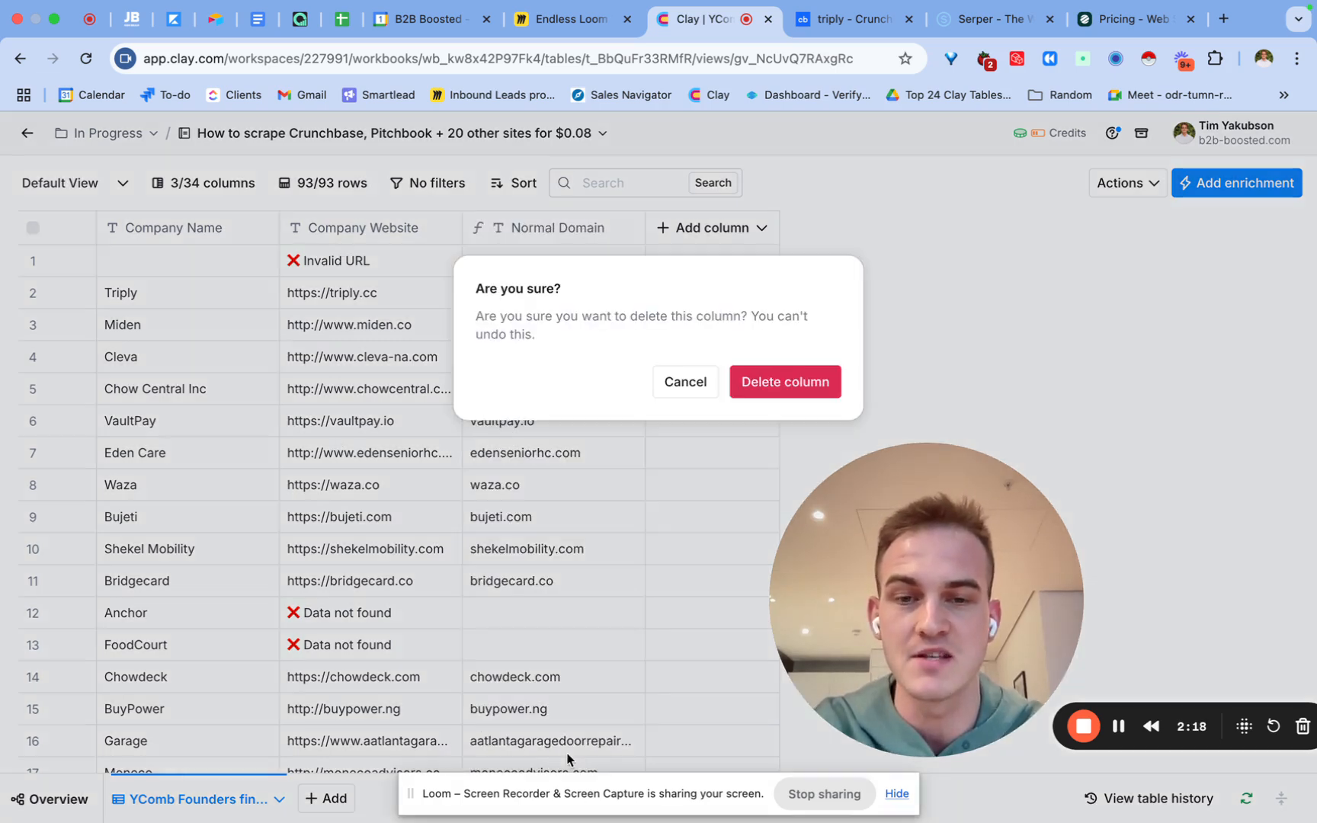
pyautogui.click(798, 386)
pyautogui.doubleClick(374, 365)
pyautogui.click(375, 418)
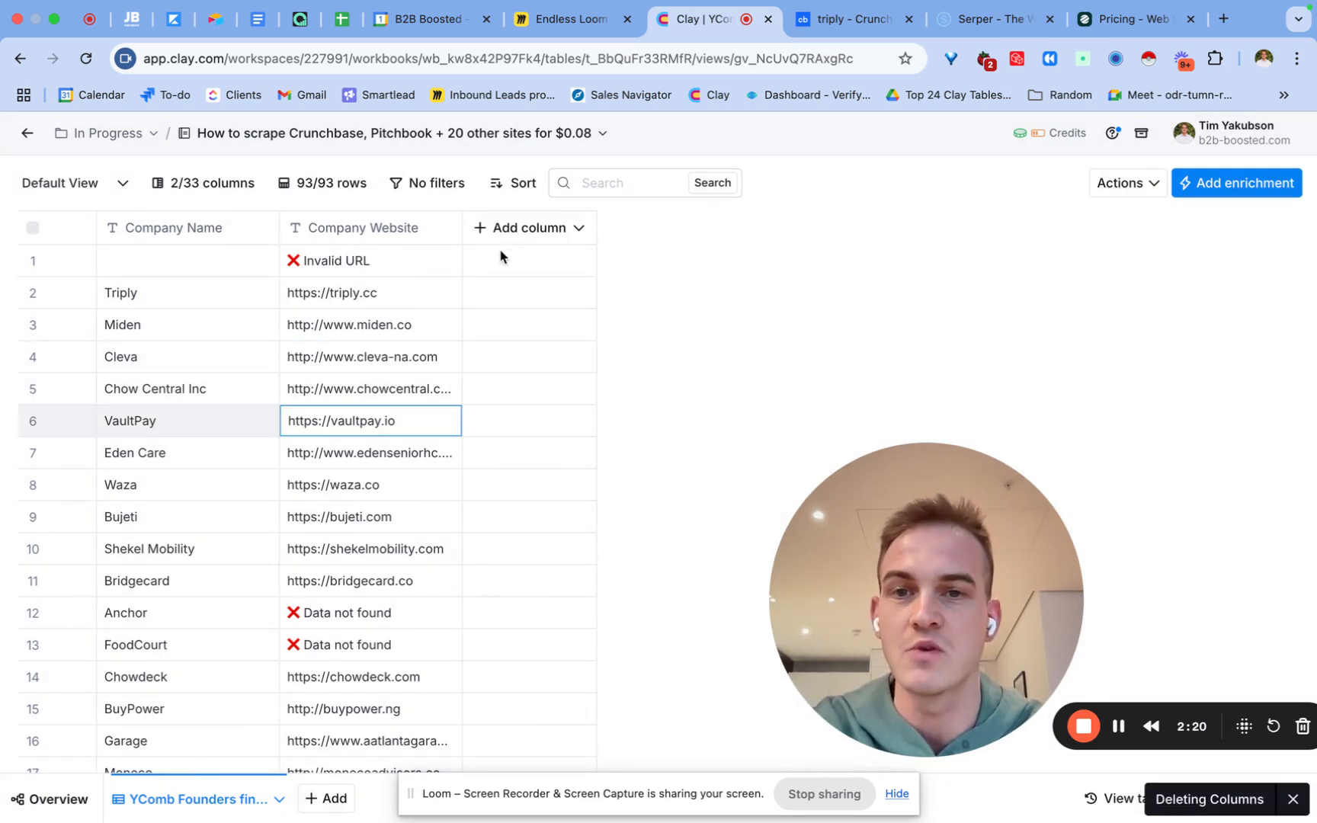
# - Add a formula column generated from the prompt "grab the domain from" followed by the Company Website column, and accept its output
pyautogui.click(520, 228)
pyautogui.click(532, 410)
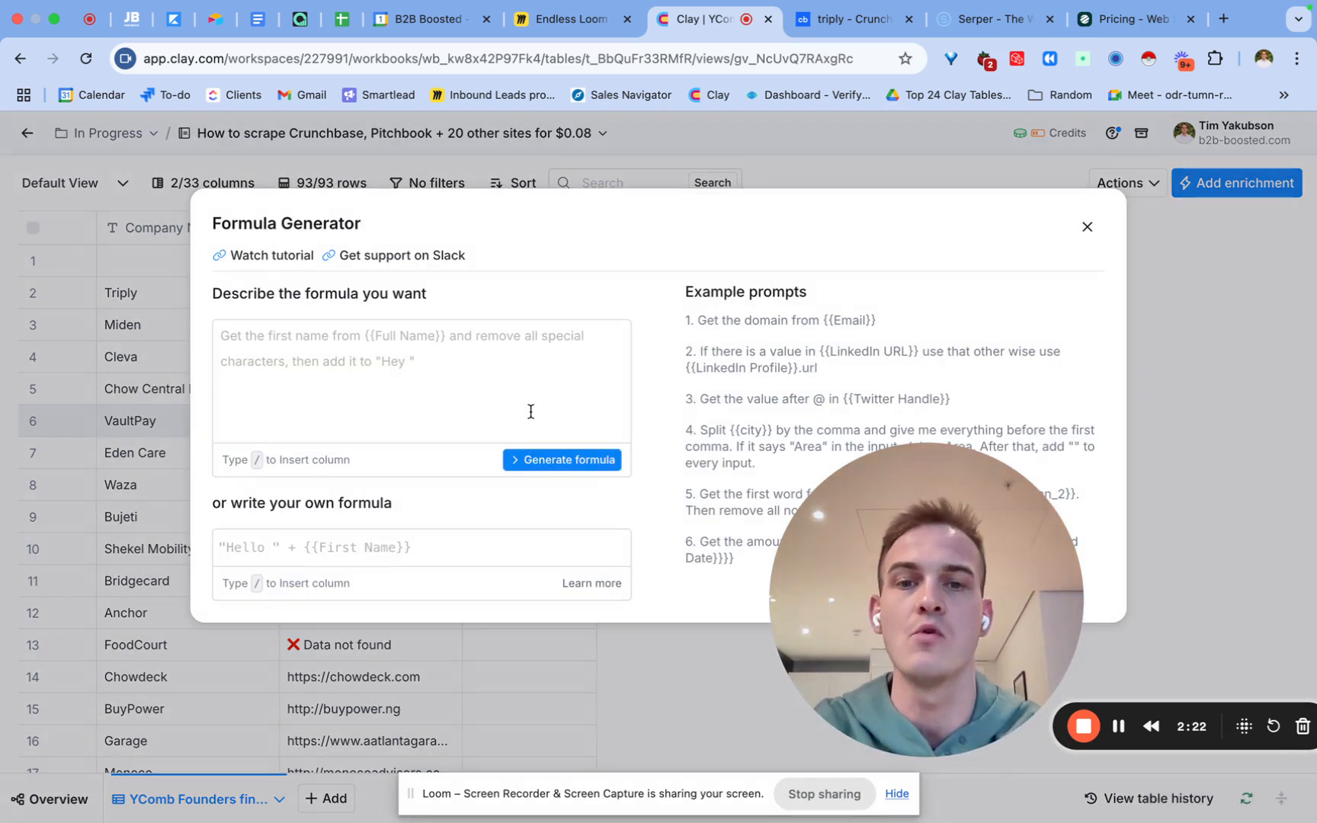
pyautogui.write('grab t')
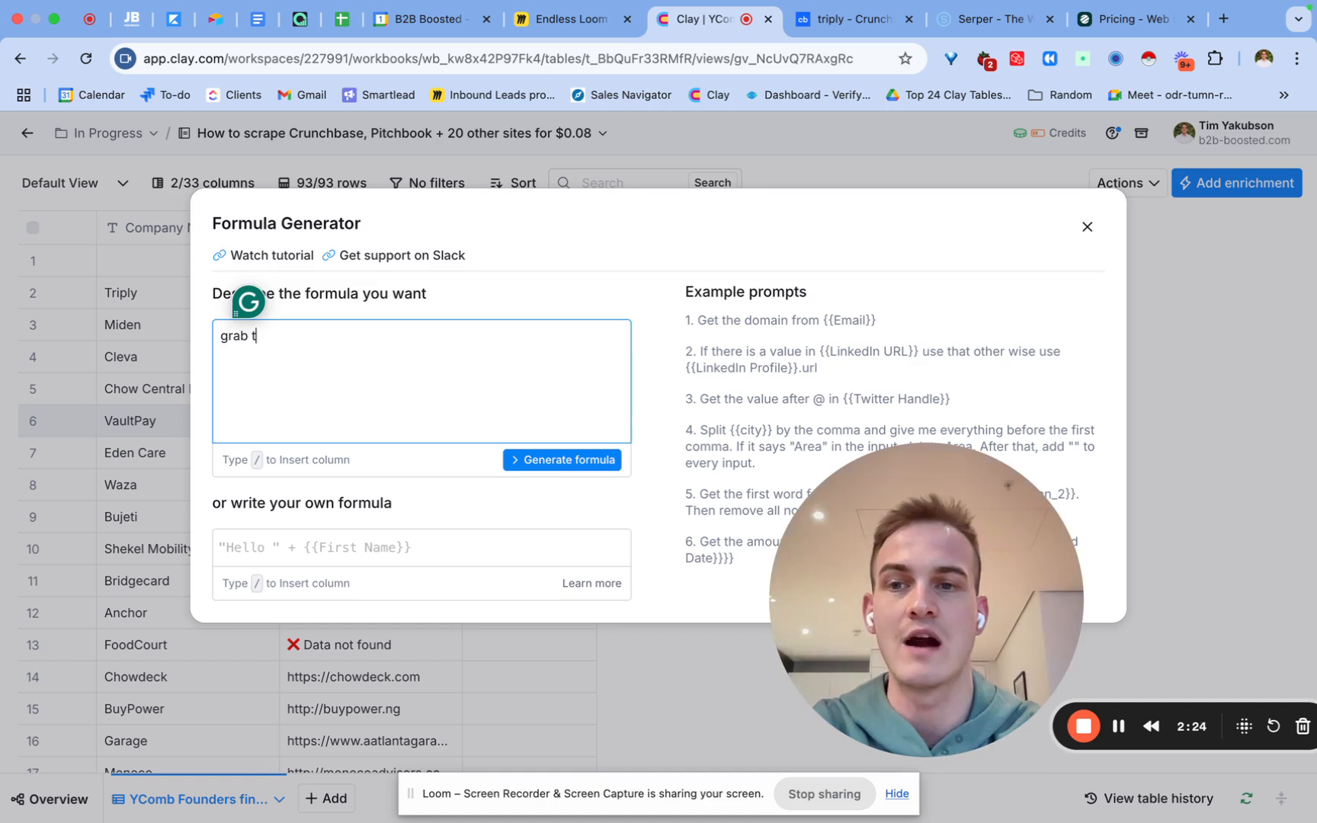
pyautogui.write('he domain from /we')
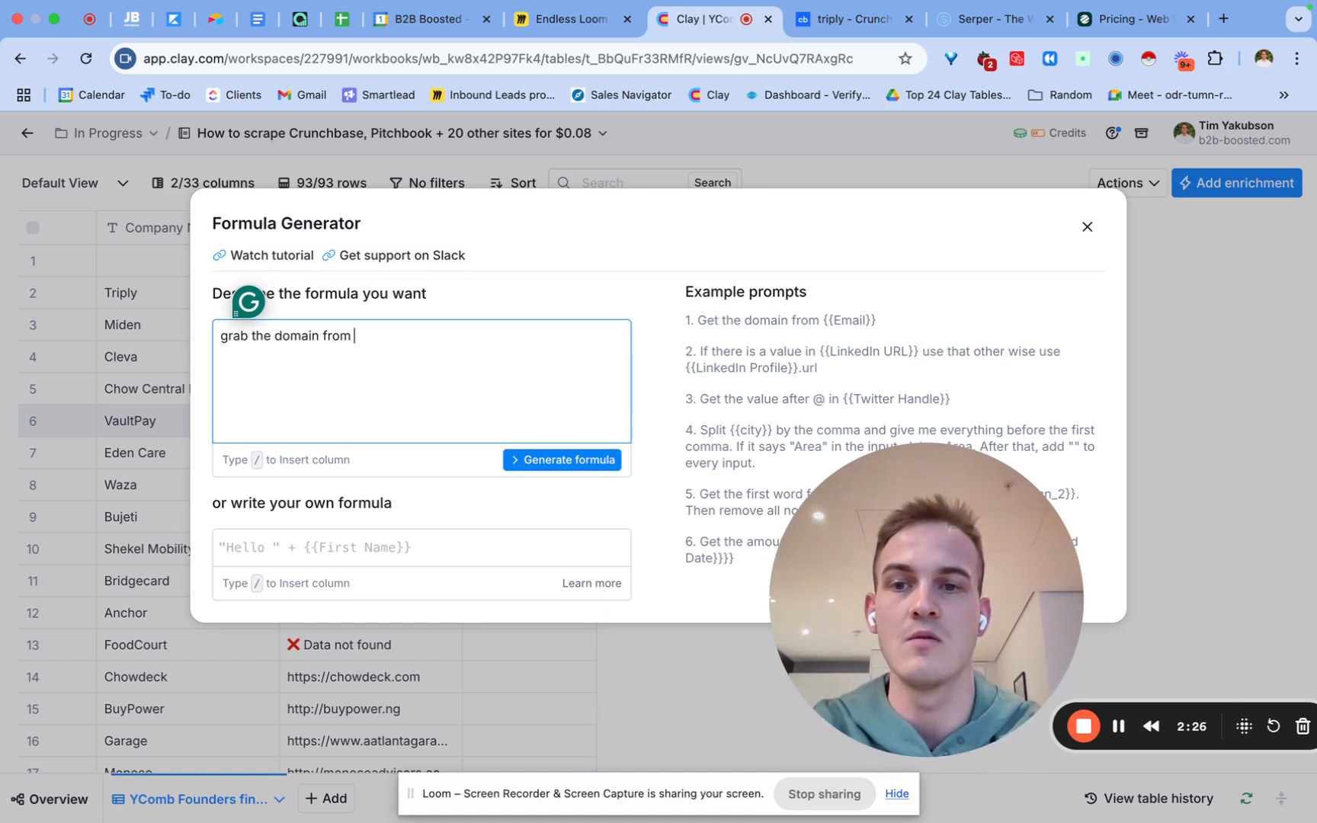
pyautogui.click(517, 371)
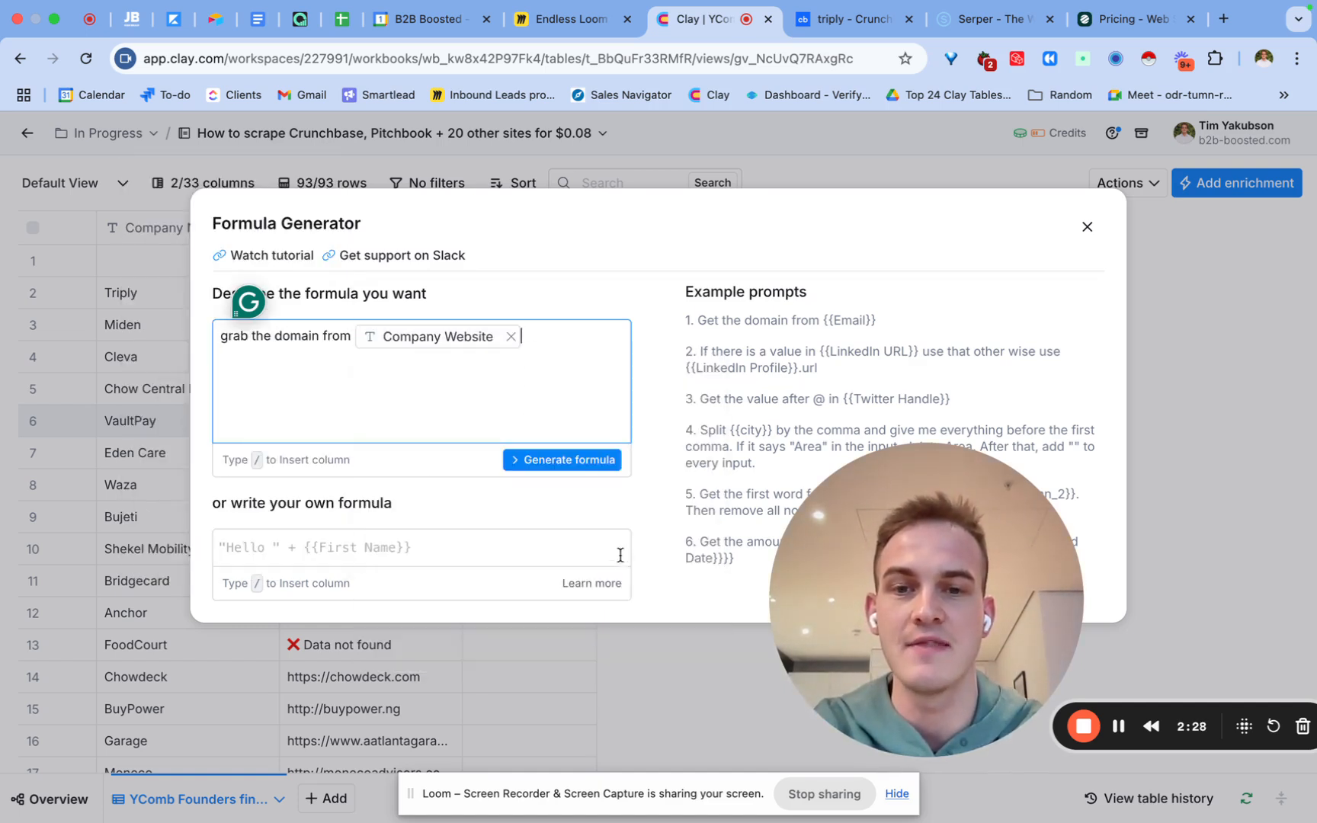
pyautogui.click(595, 468)
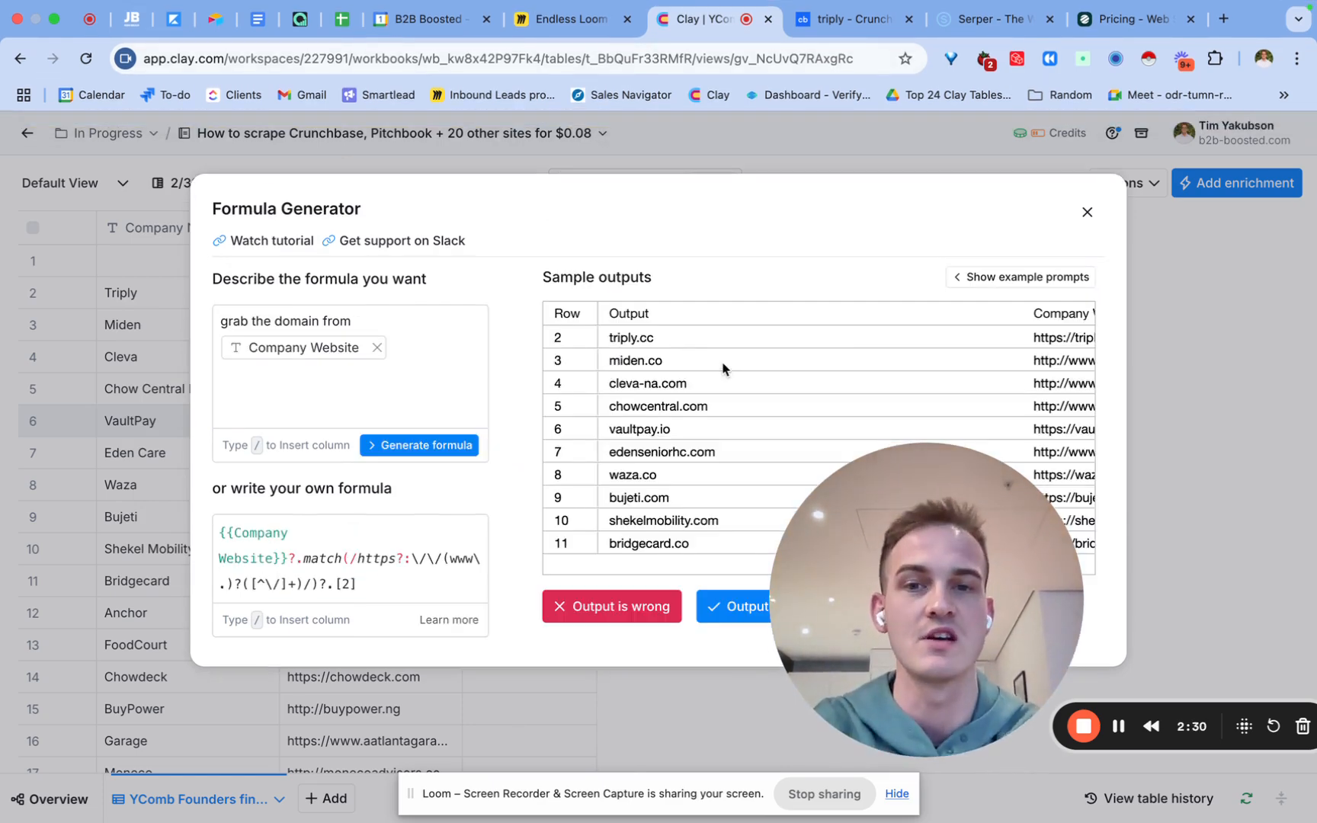
pyautogui.click(738, 607)
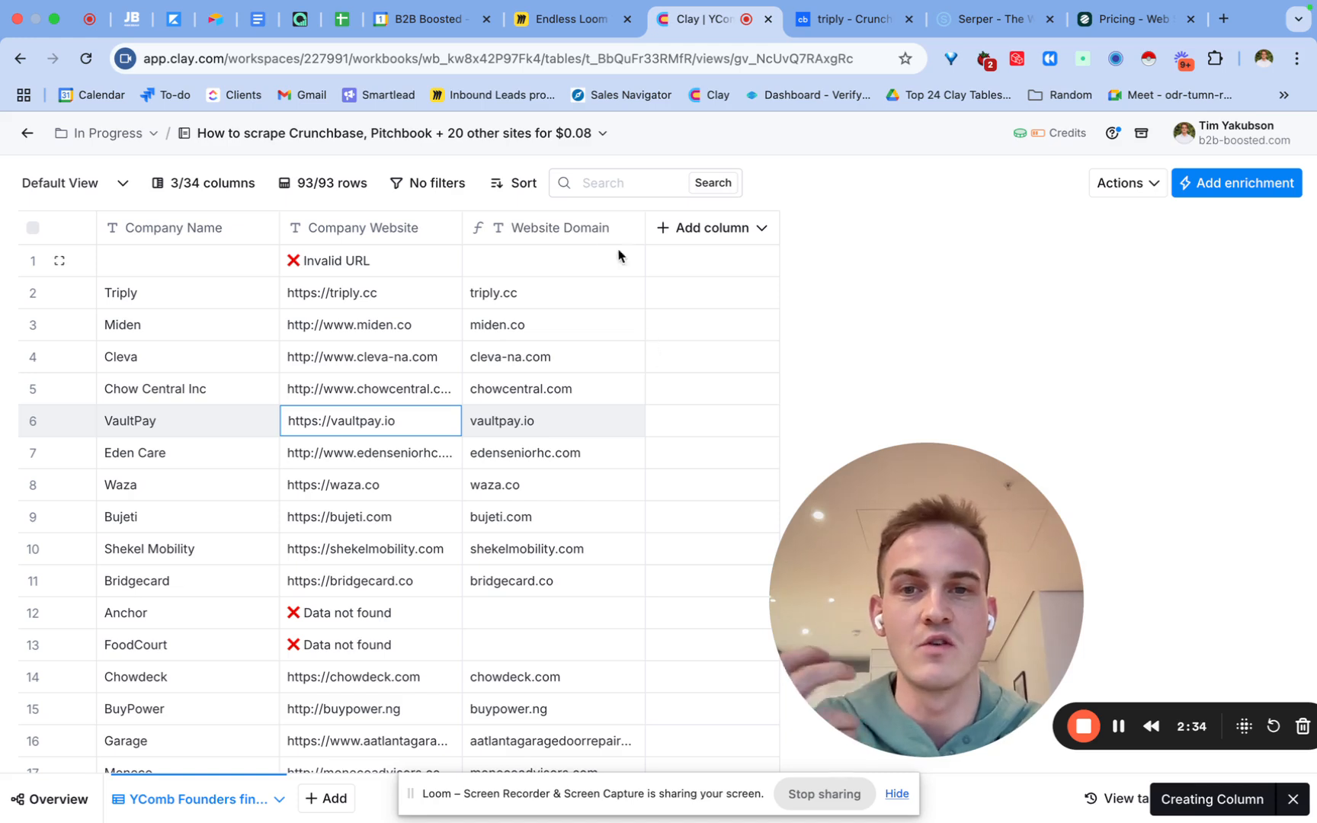
# - Rename the new domain column as "Step 1 → normalise company."
pyautogui.click(585, 235)
pyautogui.click(568, 268)
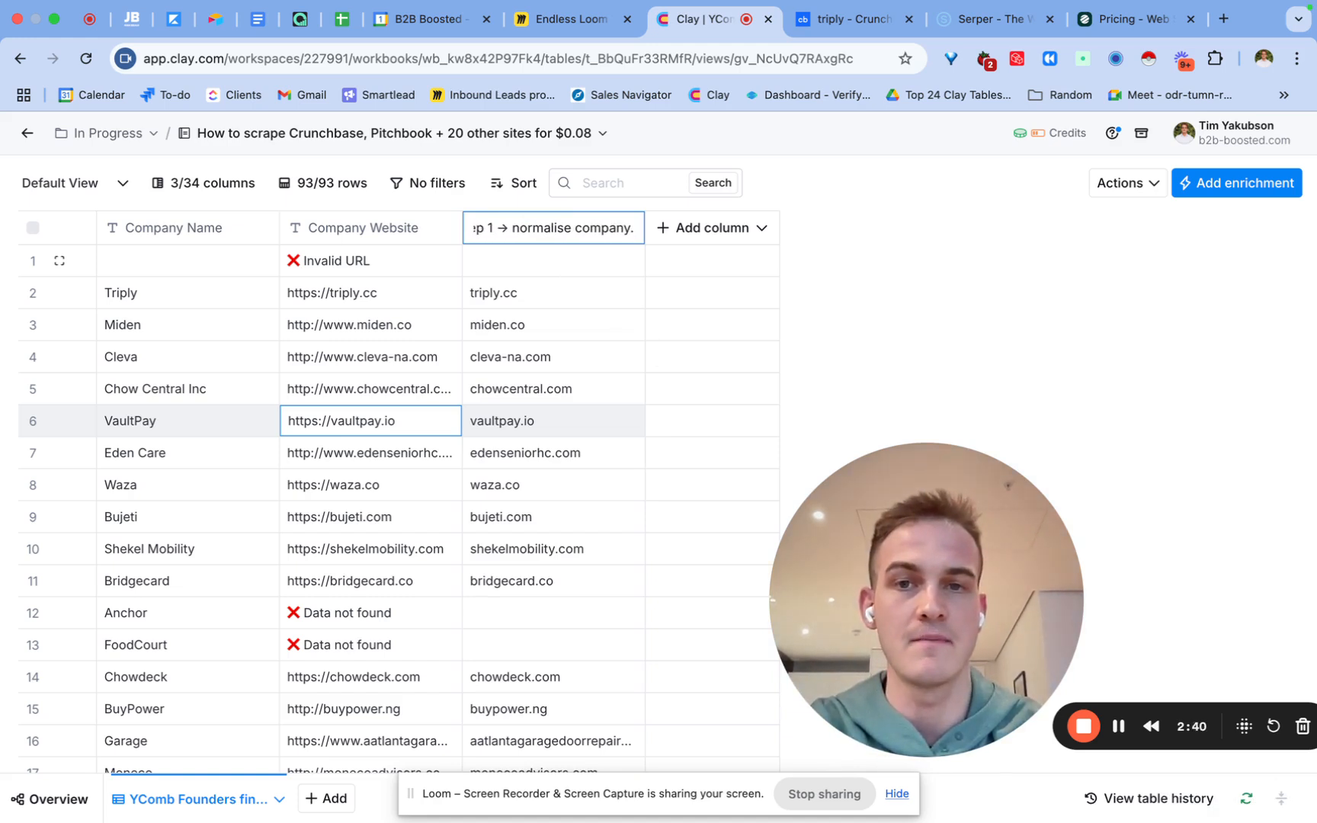
pyautogui.press('Return')
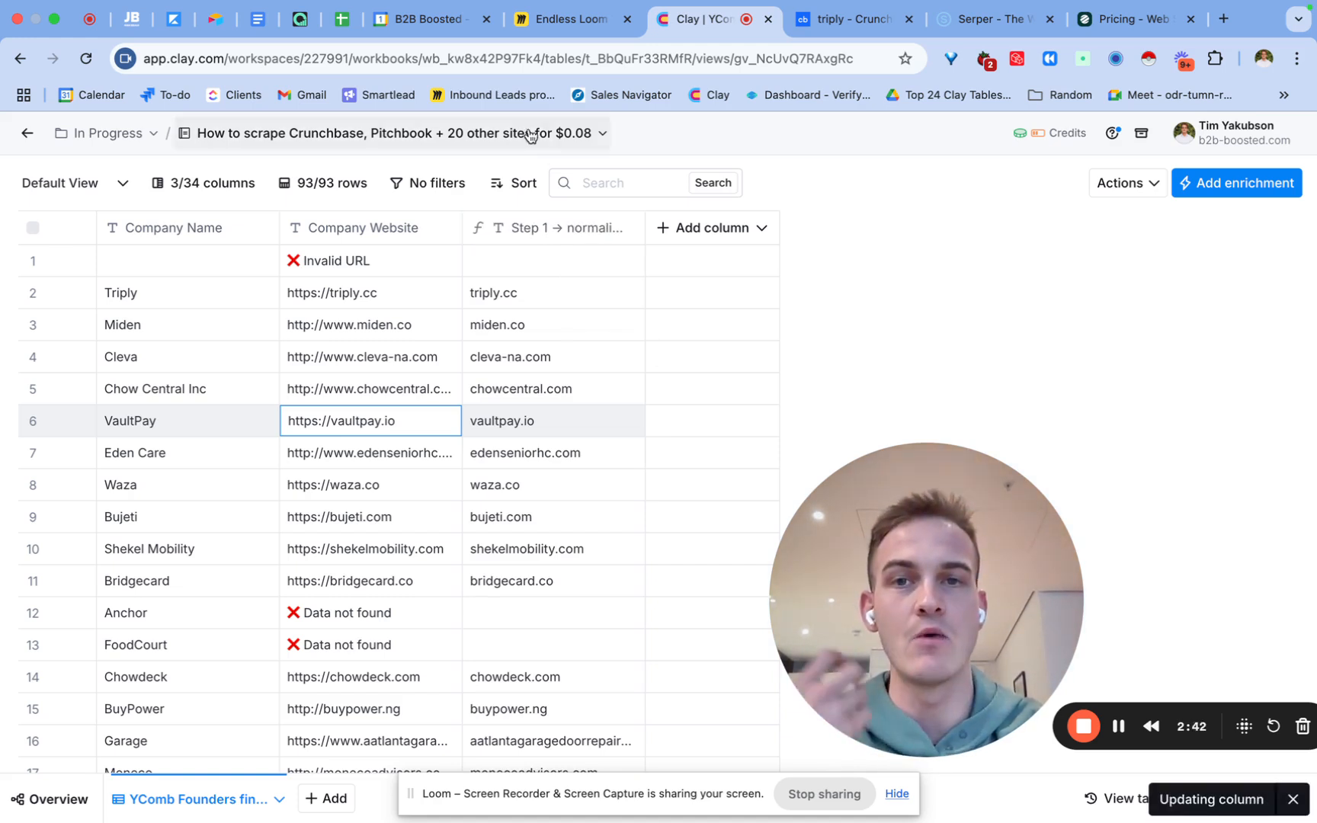
# - Copy the JSON search query with crunchbase.com/organization/ and Company Domain from the Miro board's Step 3 box, and return to the Clay table
pyautogui.click(565, 24)
pyautogui.hscroll(10, 480, 314)
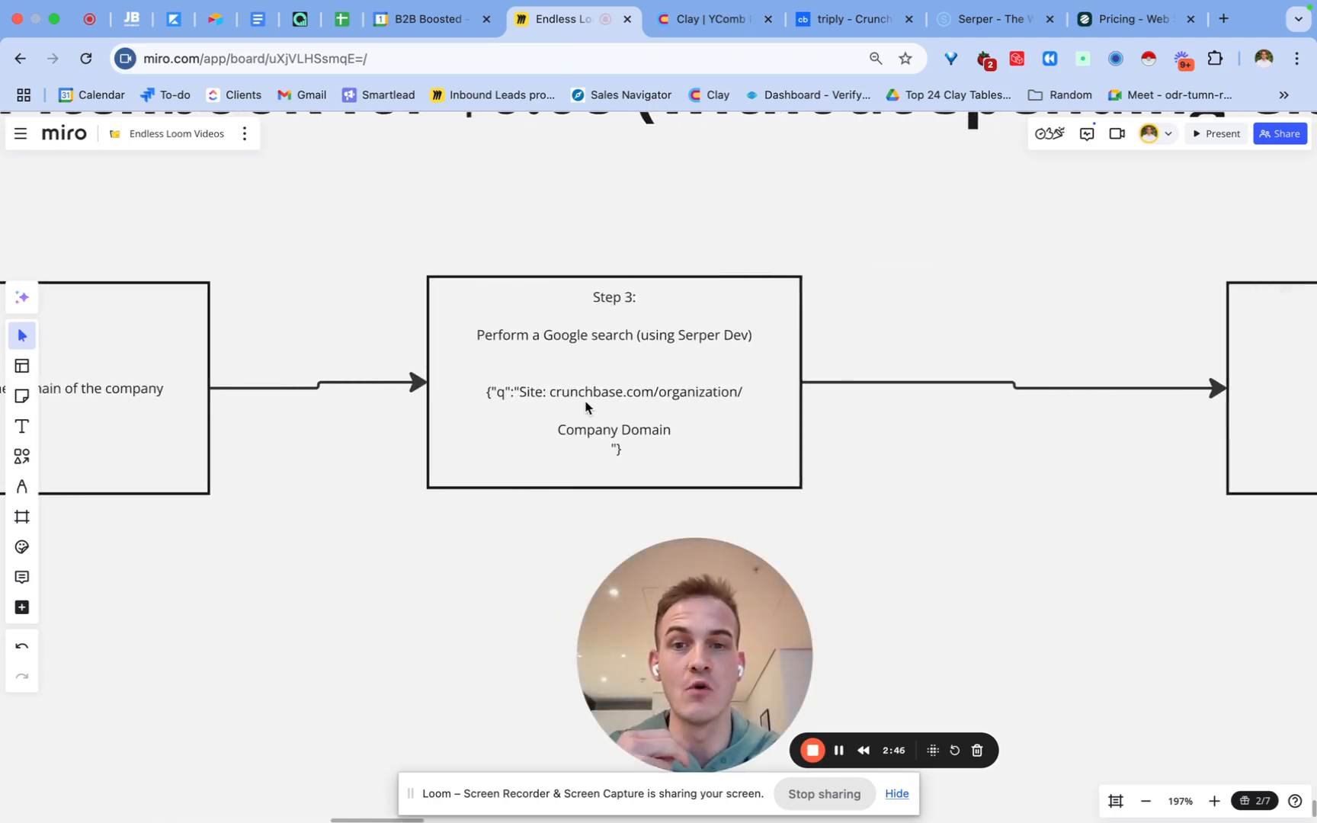
pyautogui.click(621, 430)
pyautogui.moveTo(635, 450); pyautogui.dragTo(487, 400)
pyautogui.press('super+c')
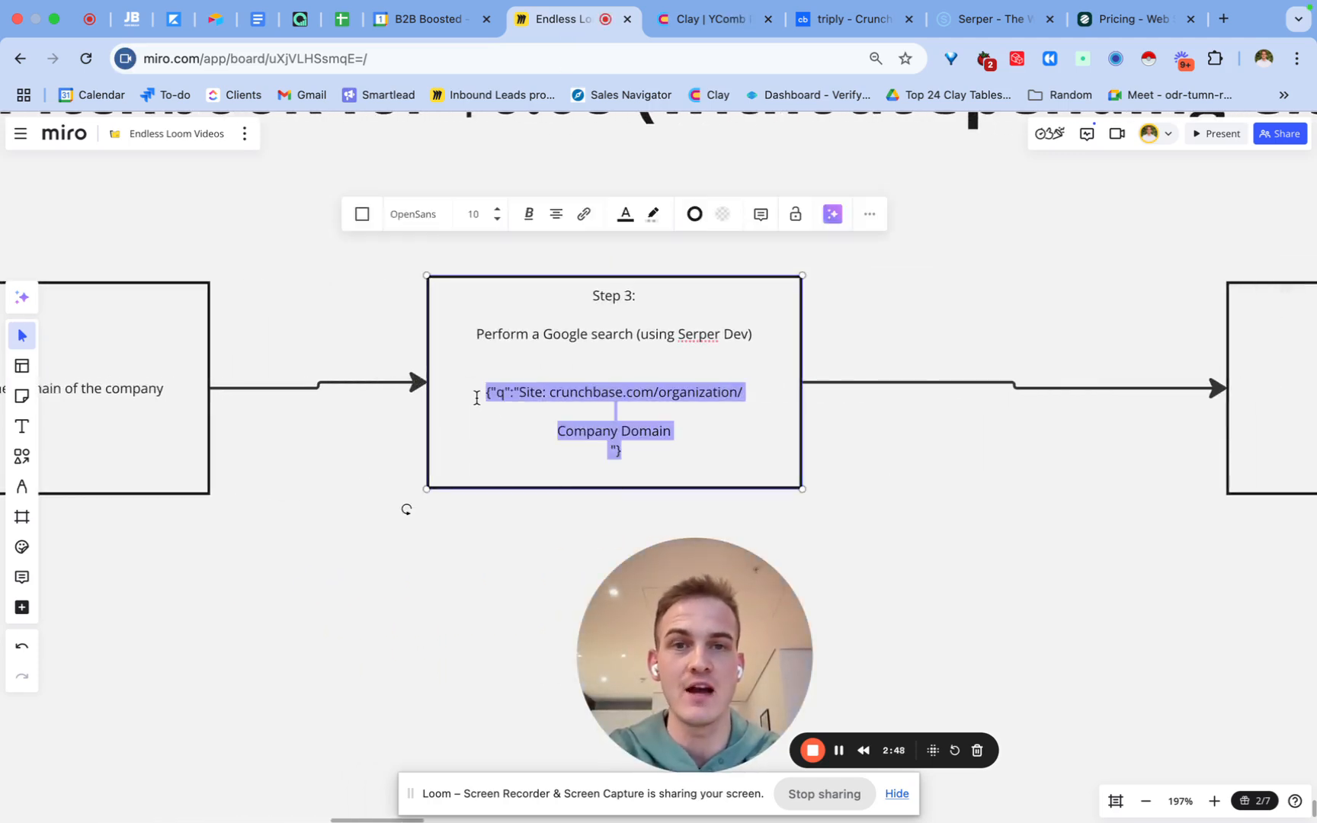
pyautogui.click(984, 23)
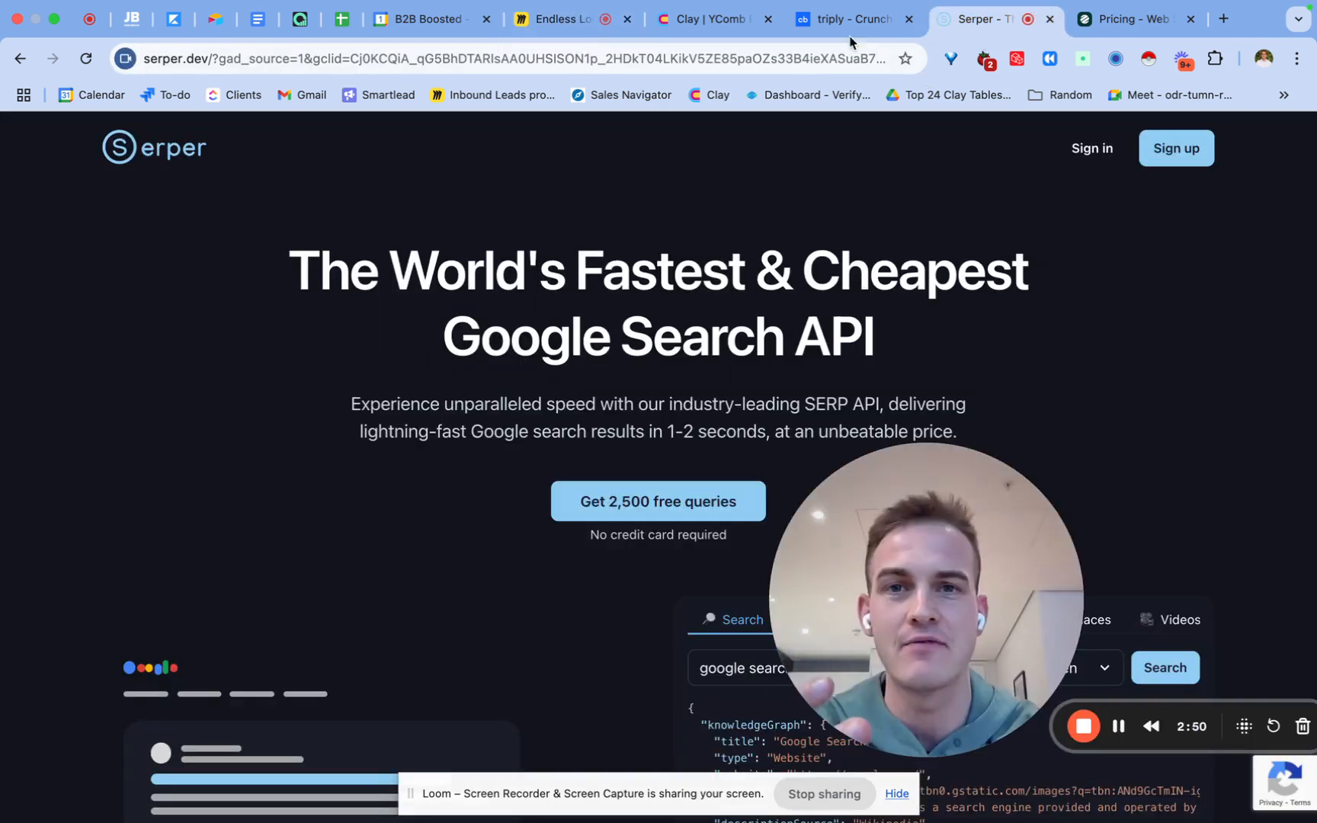
pyautogui.click(692, 27)
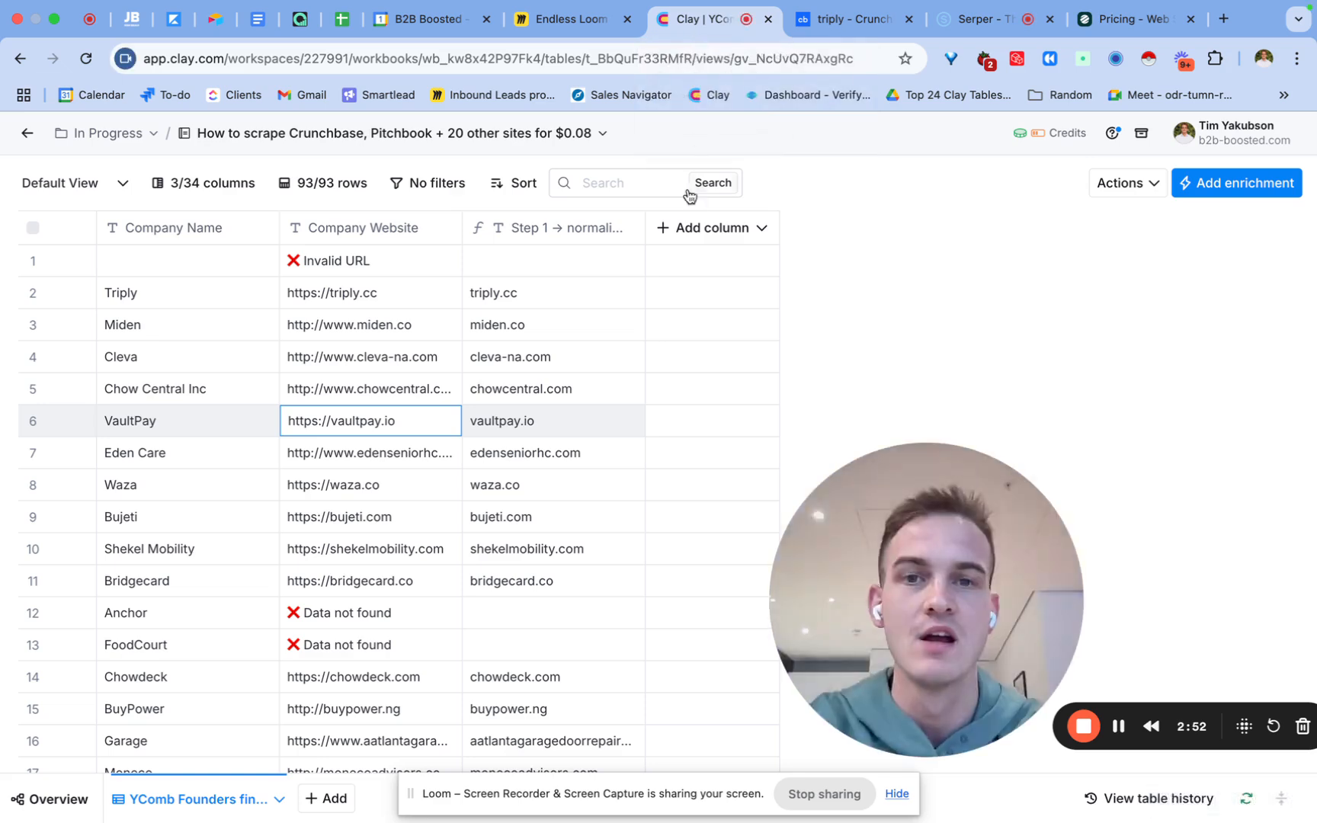
# - Add an HTTP API enrichment and apply the Serper Dev search template with Company Name as its input
pyautogui.click(1225, 194)
pyautogui.write('http api')
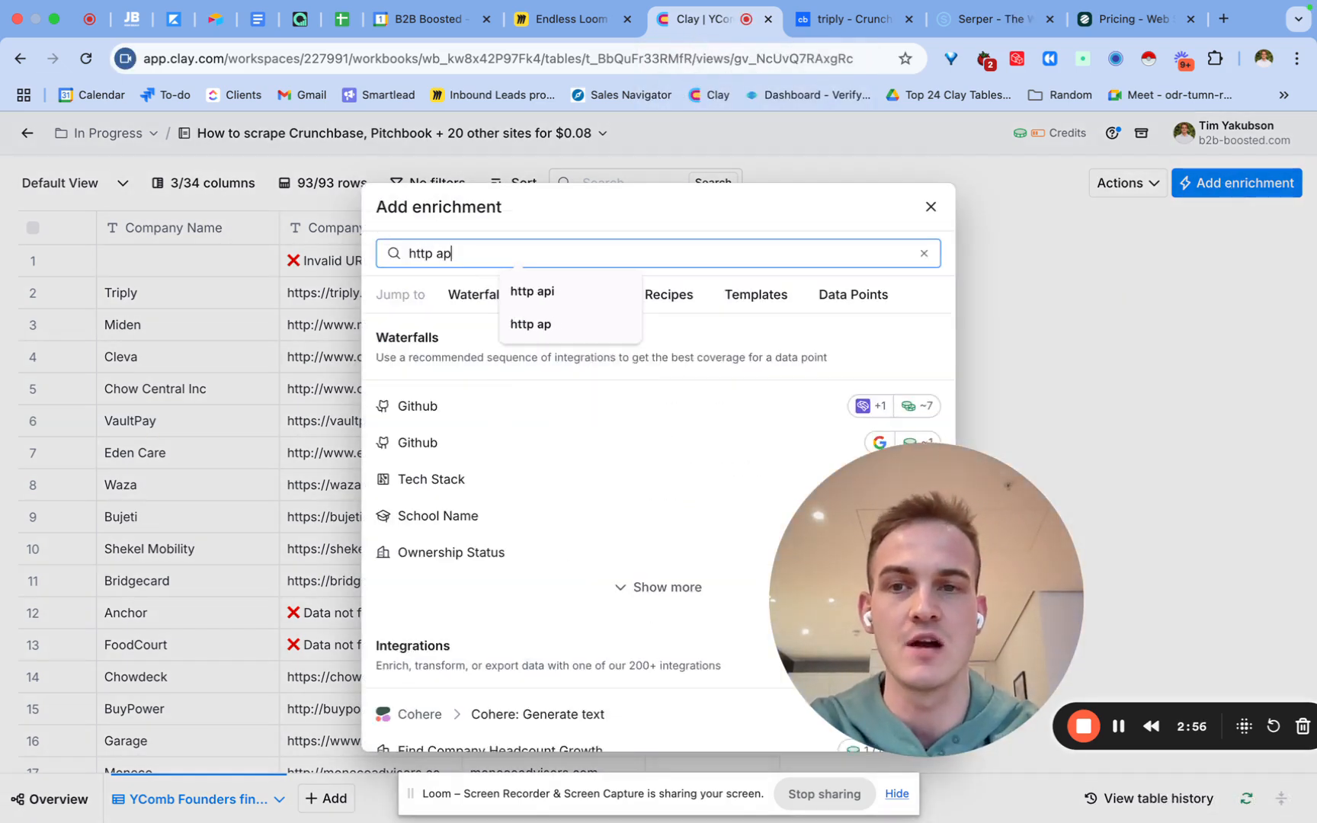
pyautogui.click(664, 414)
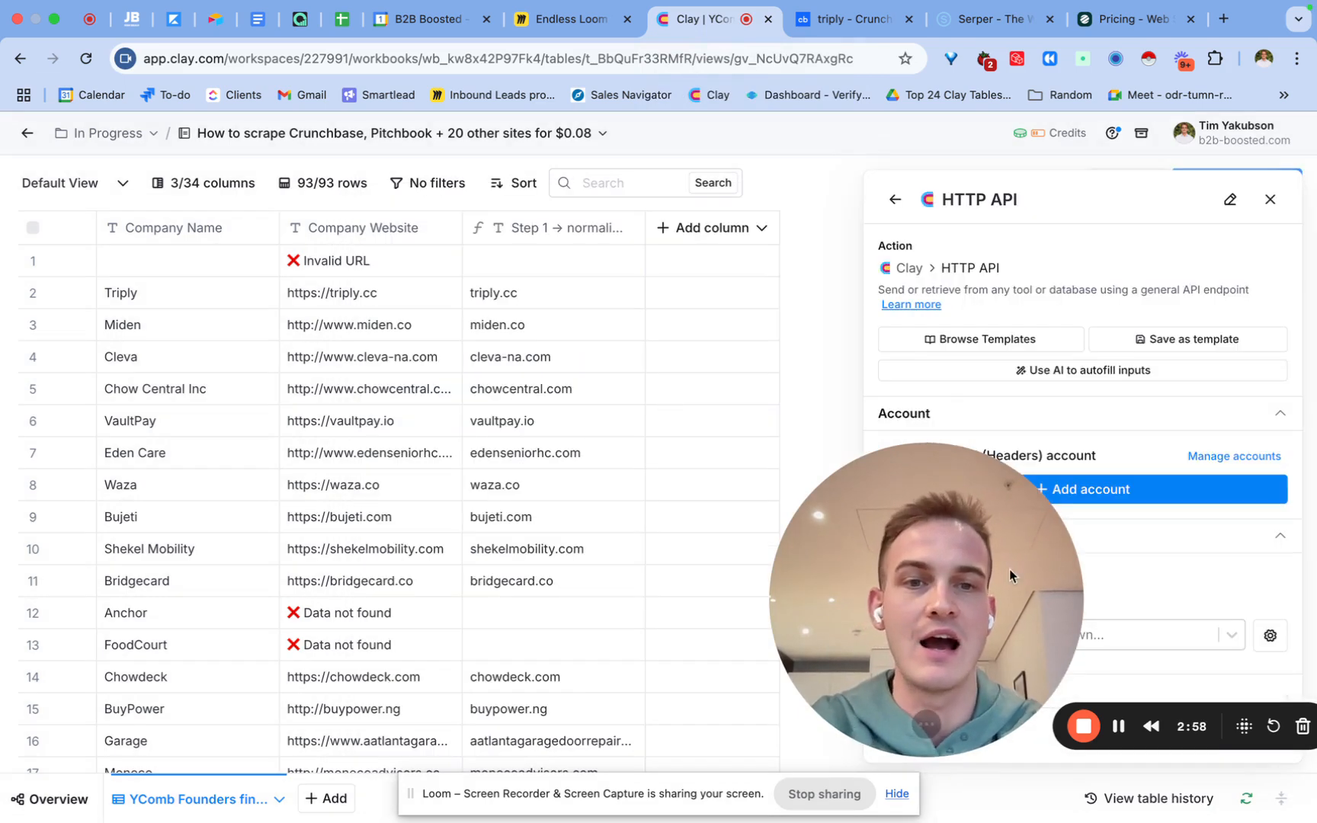
pyautogui.moveTo(1008, 562); pyautogui.dragTo(557, 555)
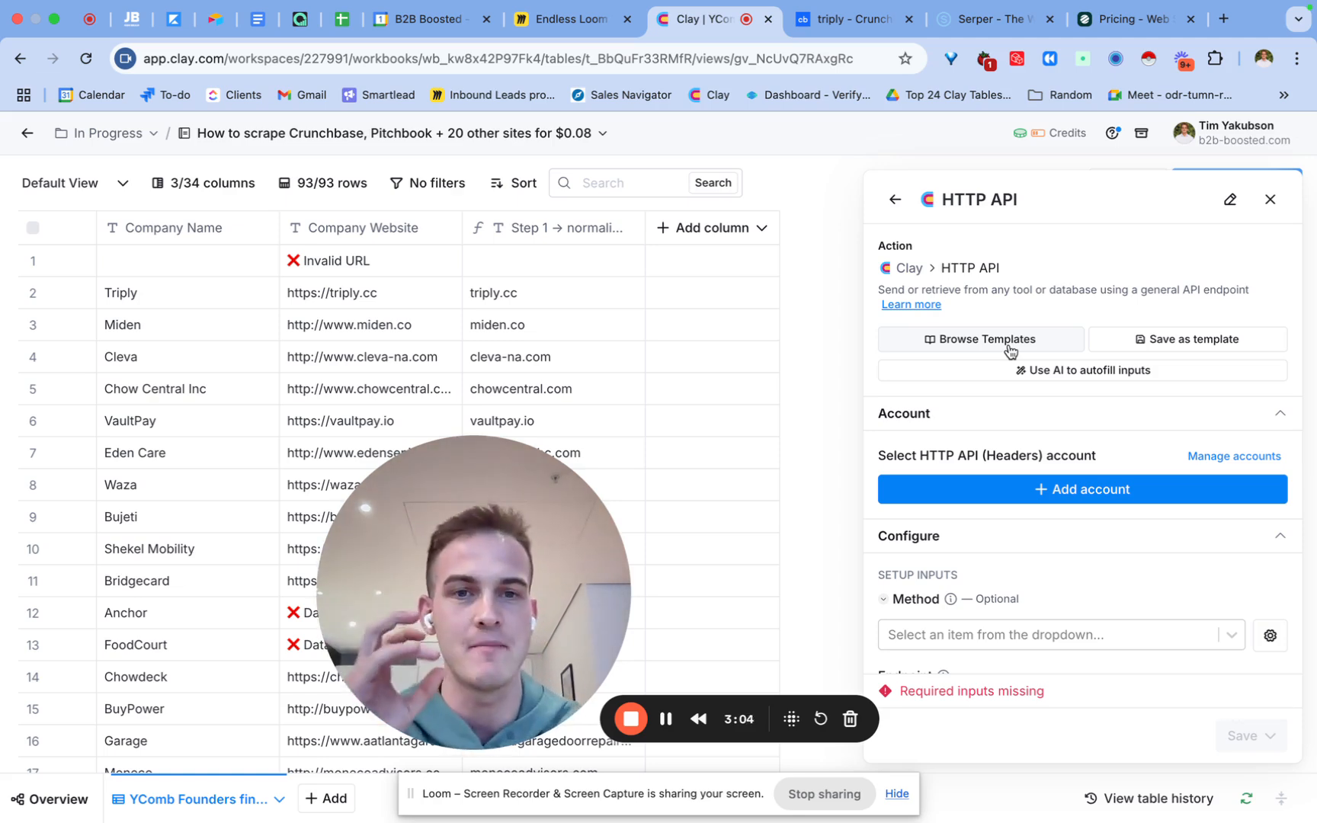
pyautogui.click(1004, 345)
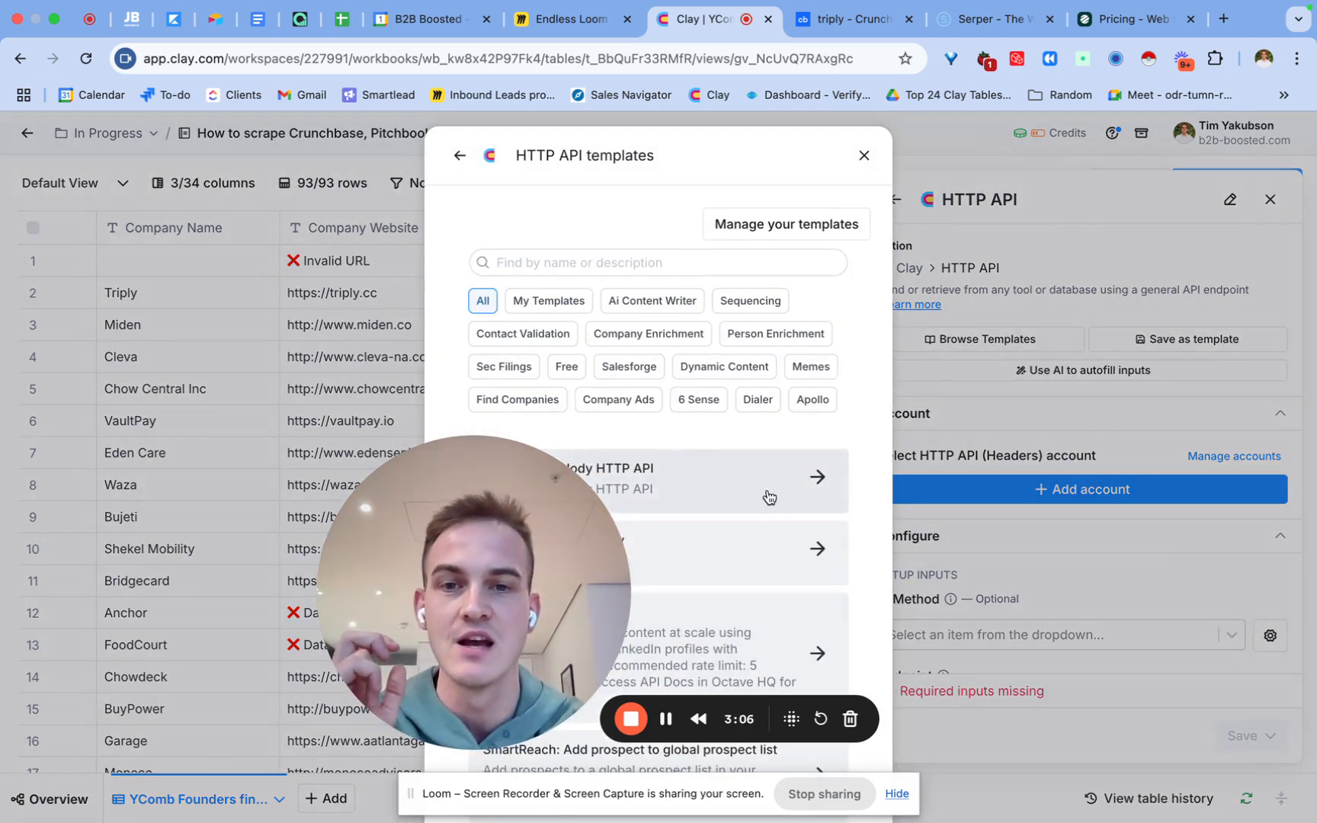
pyautogui.click(586, 488)
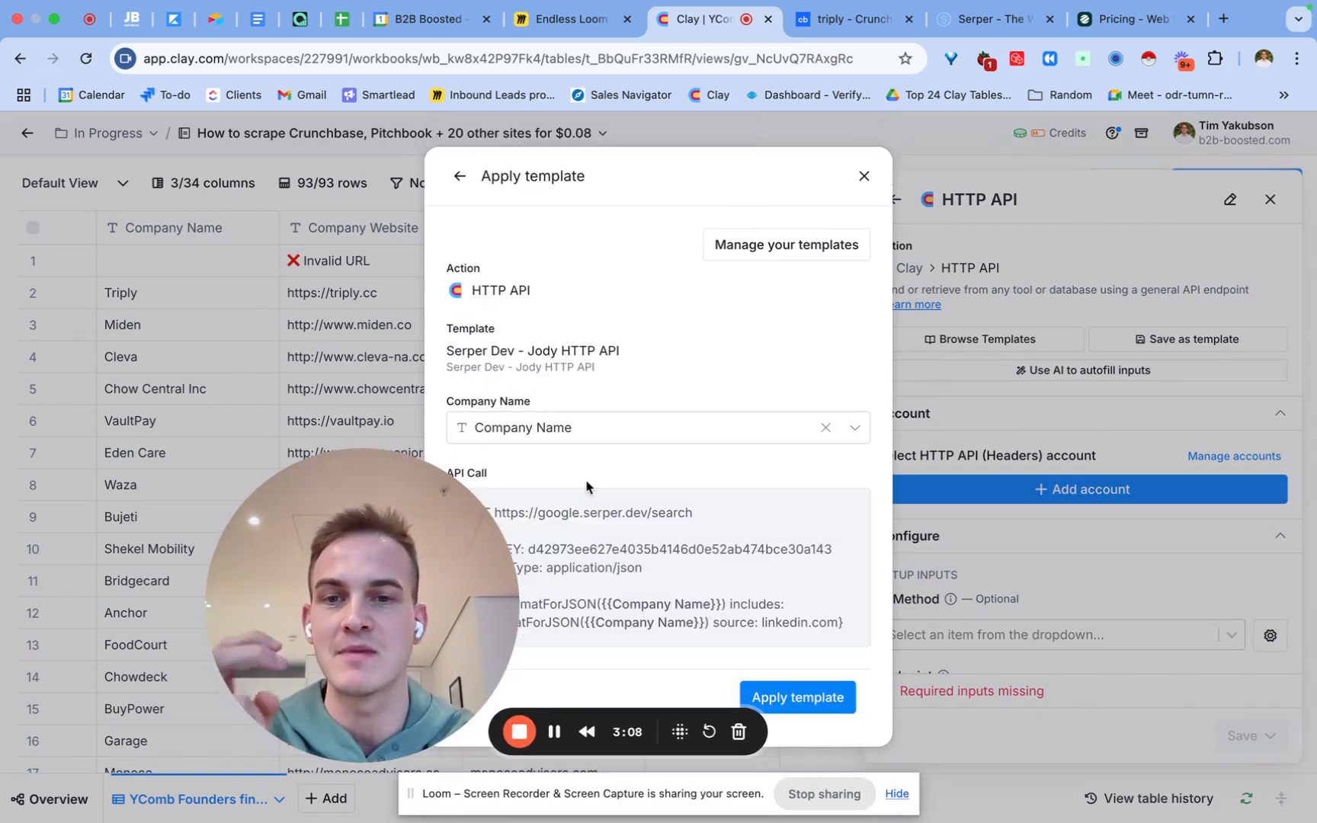
pyautogui.click(772, 690)
# - Replace the request body with the copied JSON query for site crunchbase.com/organization/ and Company Domain
pyautogui.scroll(-5, 1026, 507)
pyautogui.click(1028, 619)
pyautogui.press('super+a')
pyautogui.press('super+v')
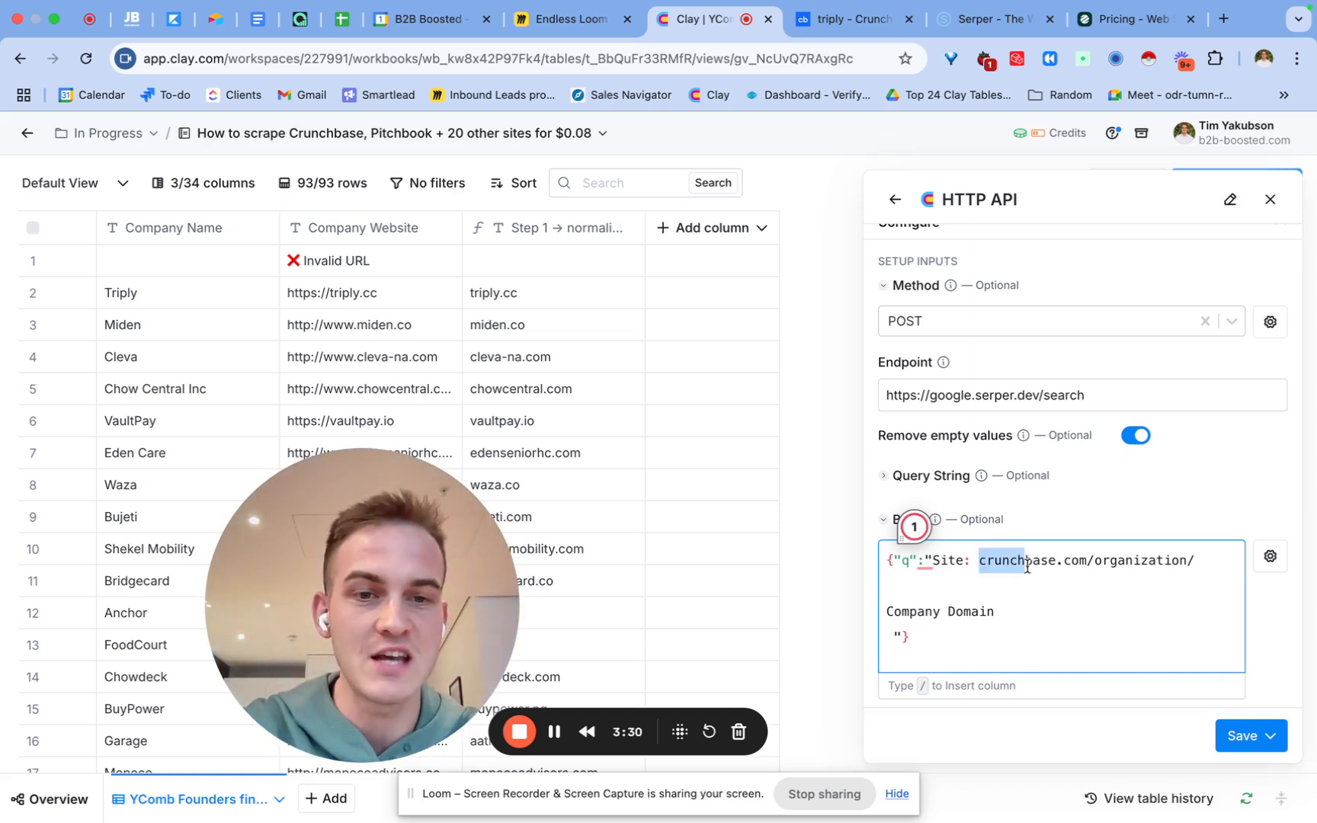
pyautogui.moveTo(1026, 565); pyautogui.dragTo(1011, 618)
pyautogui.click(1007, 615)
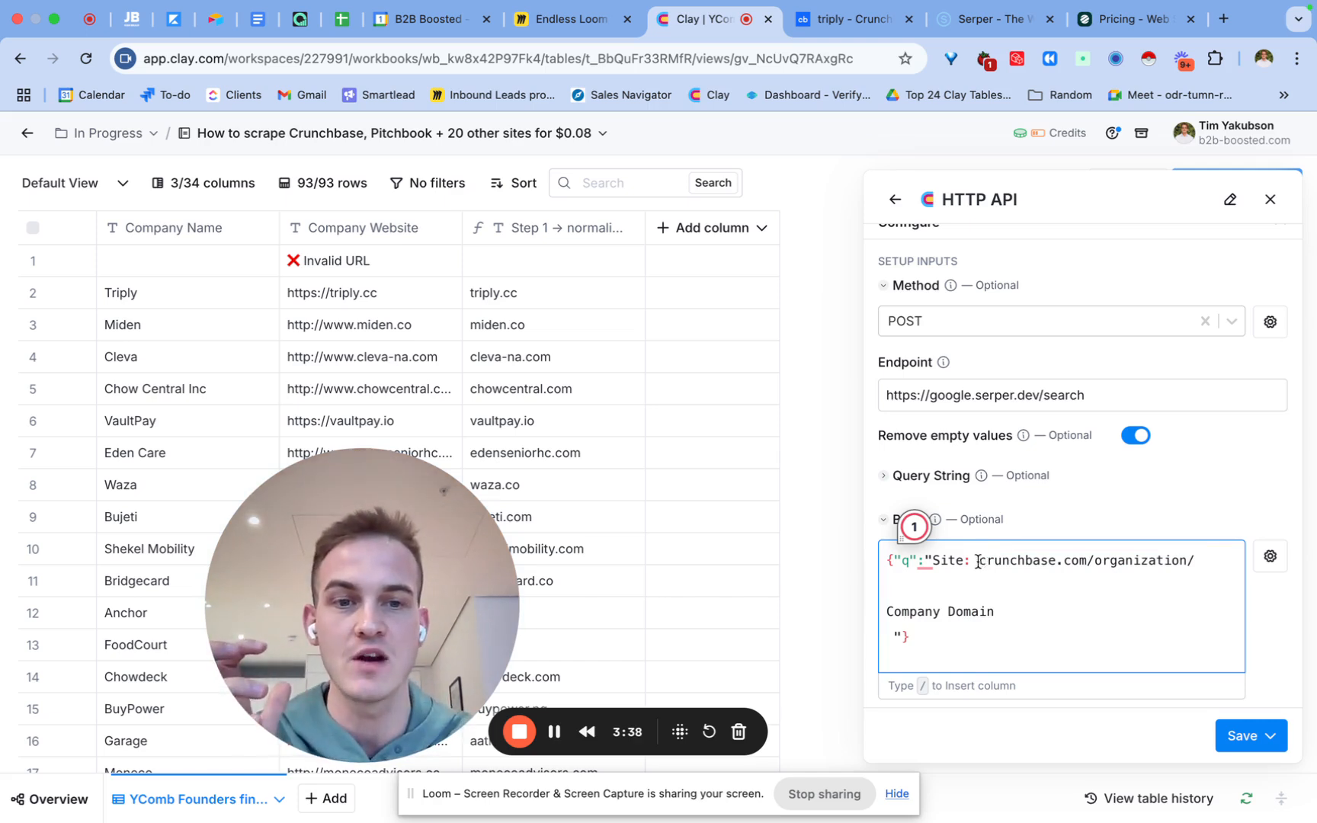
# - Replace the Company Domain placeholder in the request body with the "Step 1 → normalise company domain" column
pyautogui.moveTo(979, 562); pyautogui.dragTo(1135, 562)
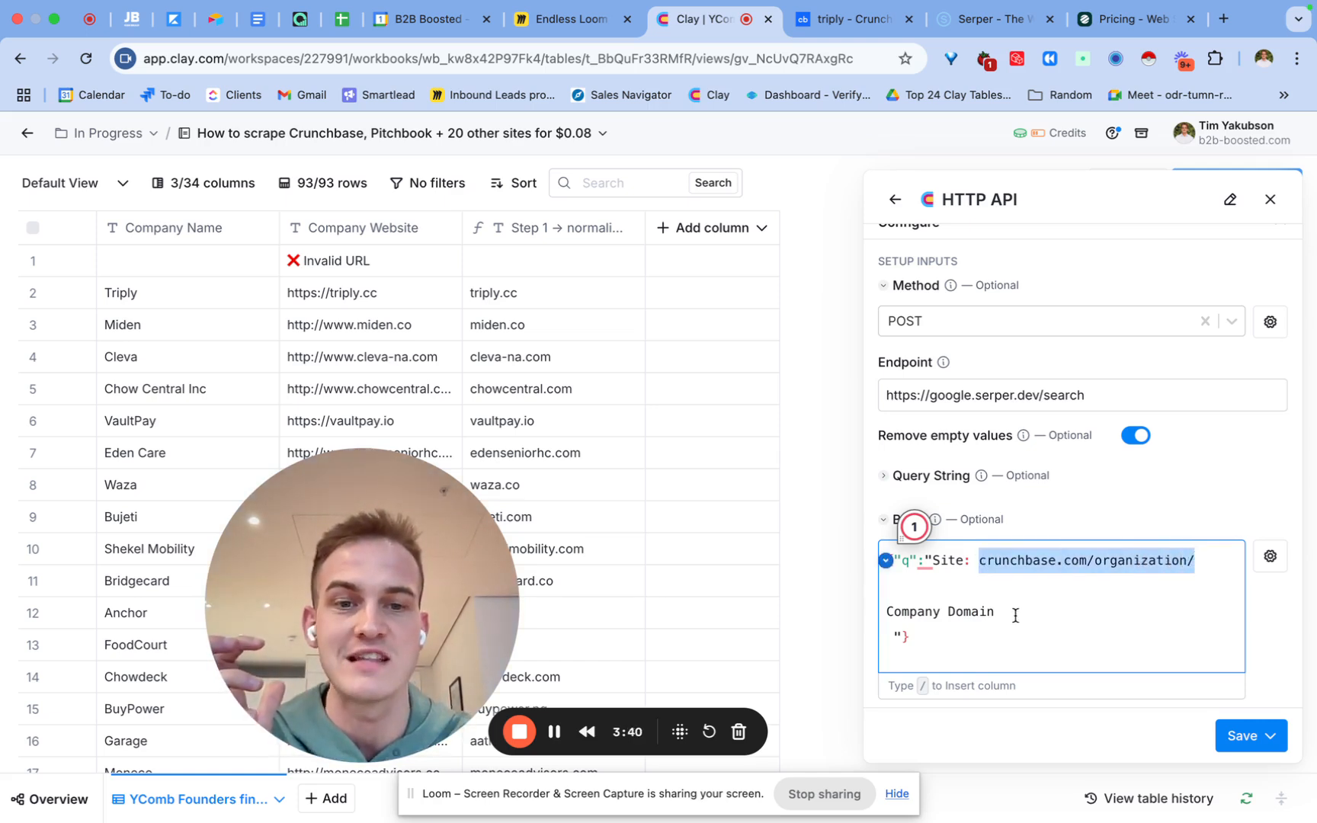
pyautogui.moveTo(1016, 614); pyautogui.dragTo(879, 616)
pyautogui.press('BackSpace')
pyautogui.write('/dom/dom')
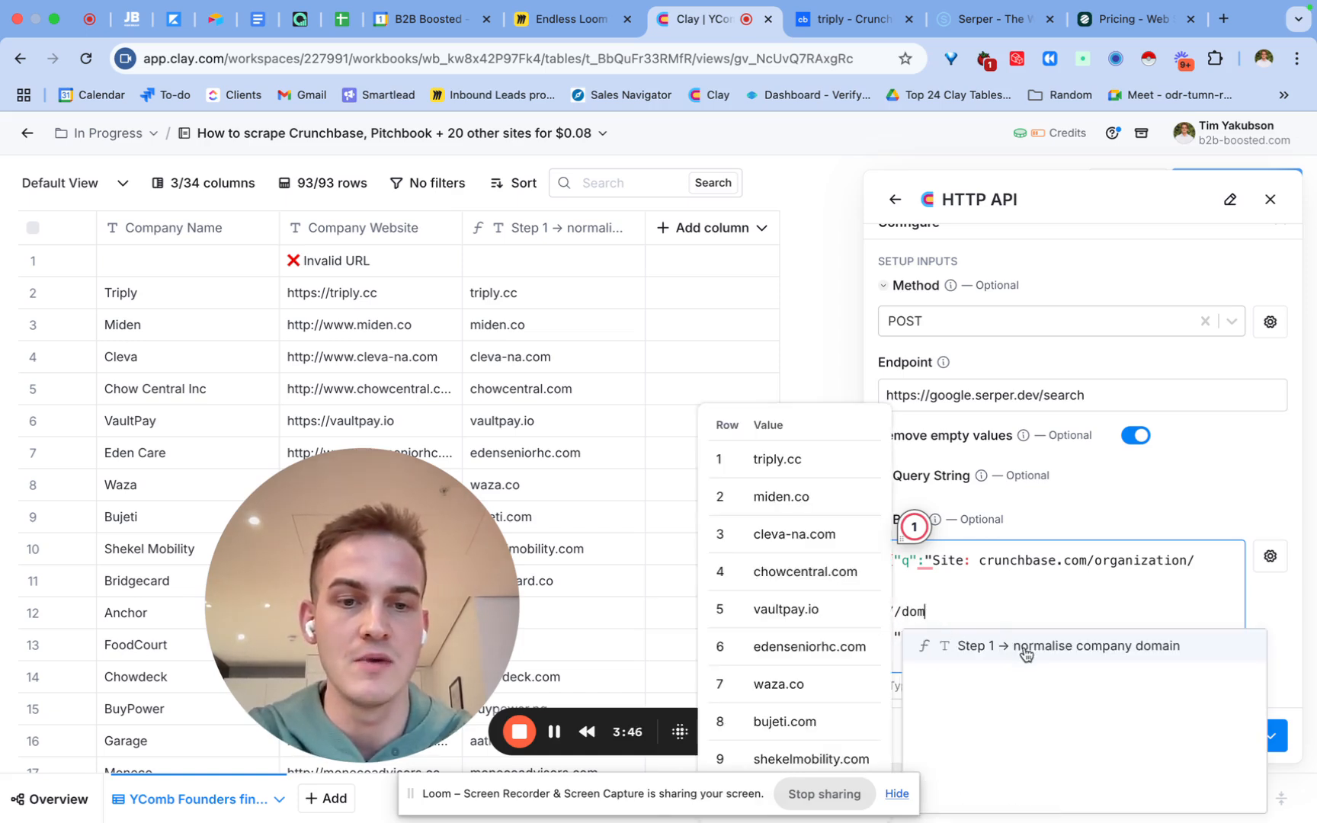
pyautogui.click(1025, 648)
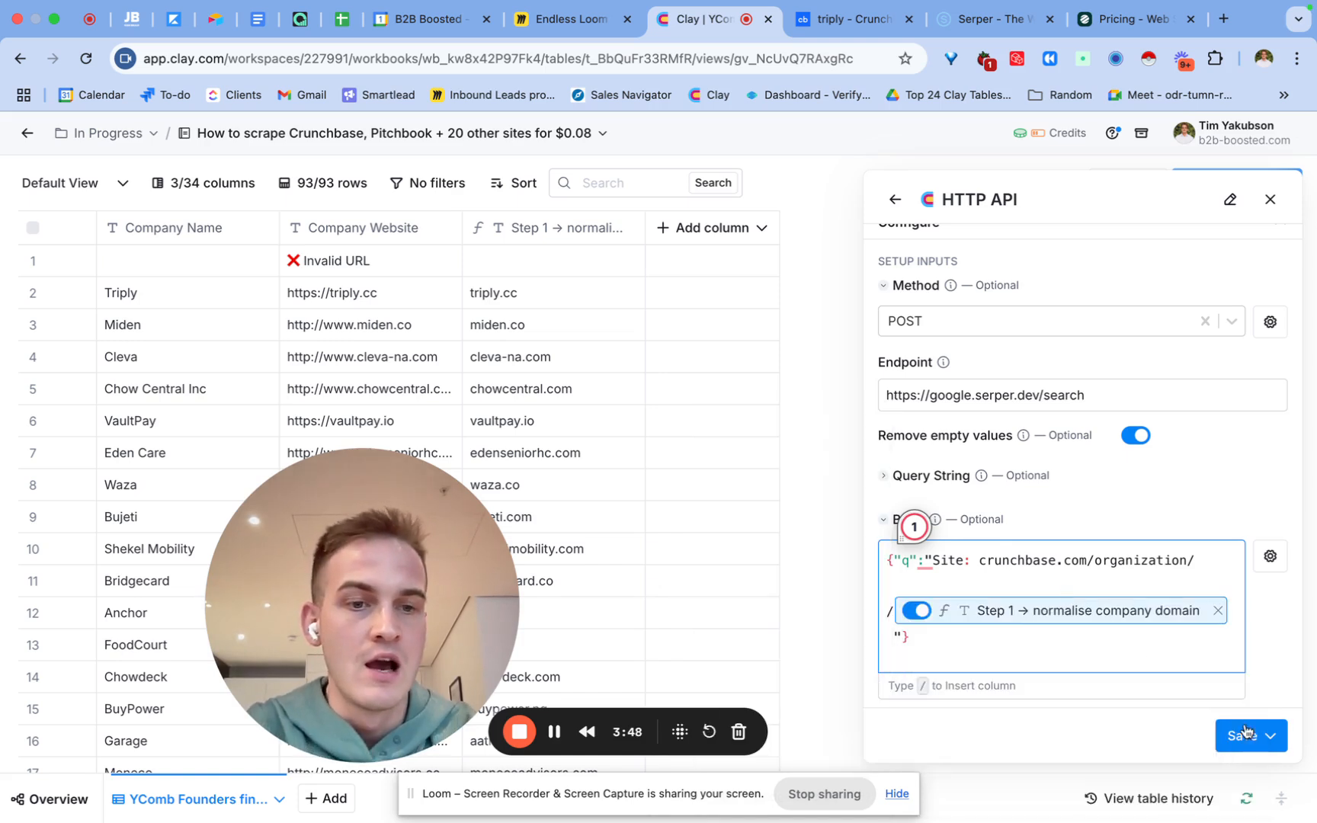
# - Save the HTTP API enrichment, run it on 10 rows, and return to the Clay table
pyautogui.click(1270, 739)
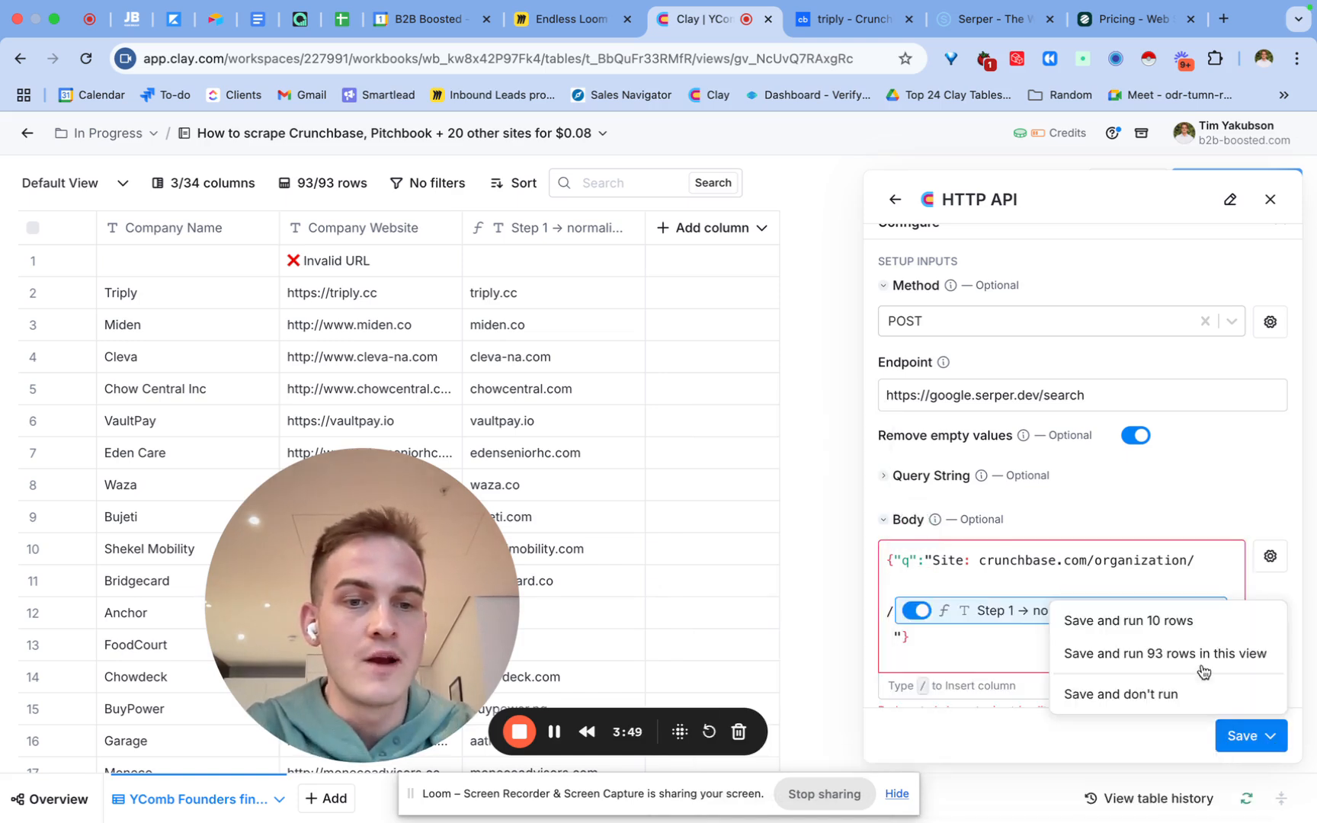
pyautogui.click(1192, 628)
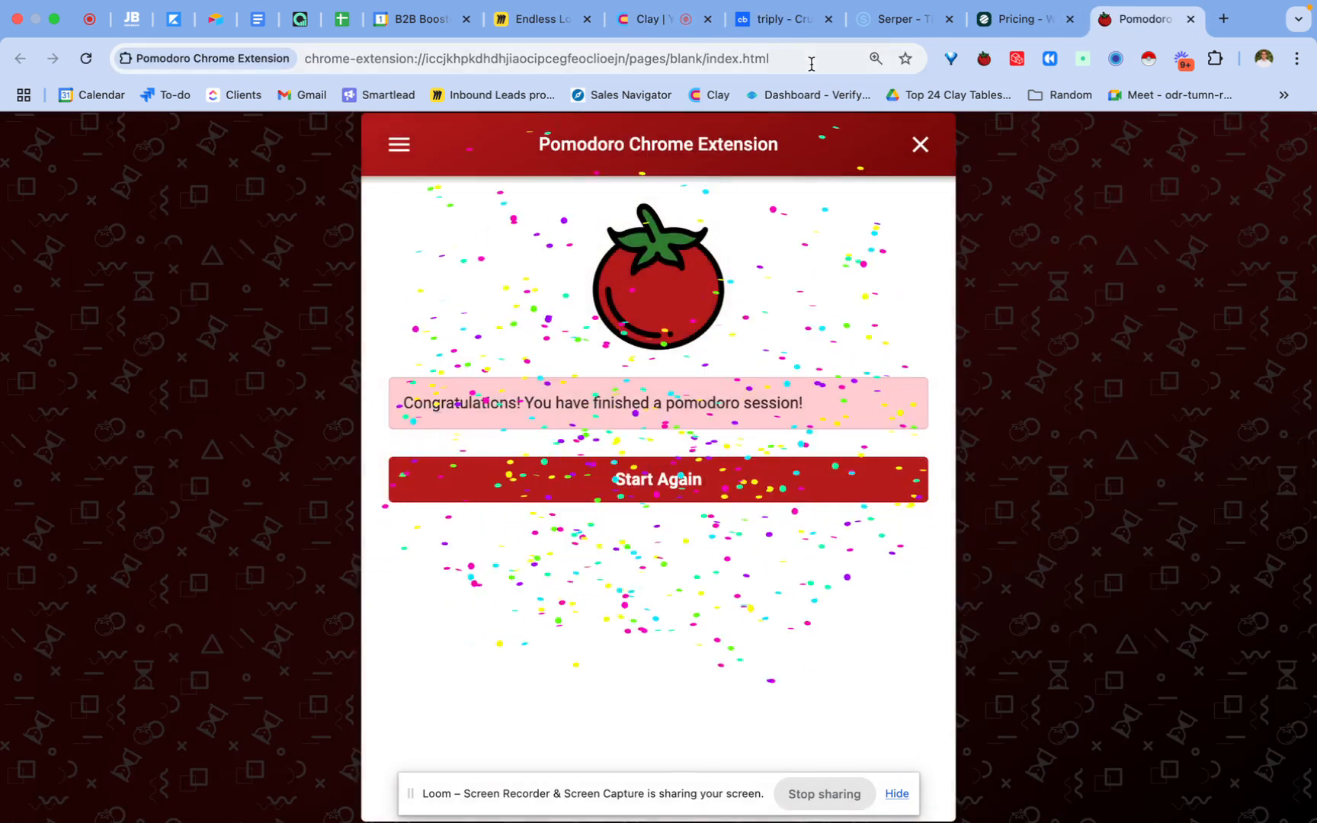
pyautogui.click(644, 18)
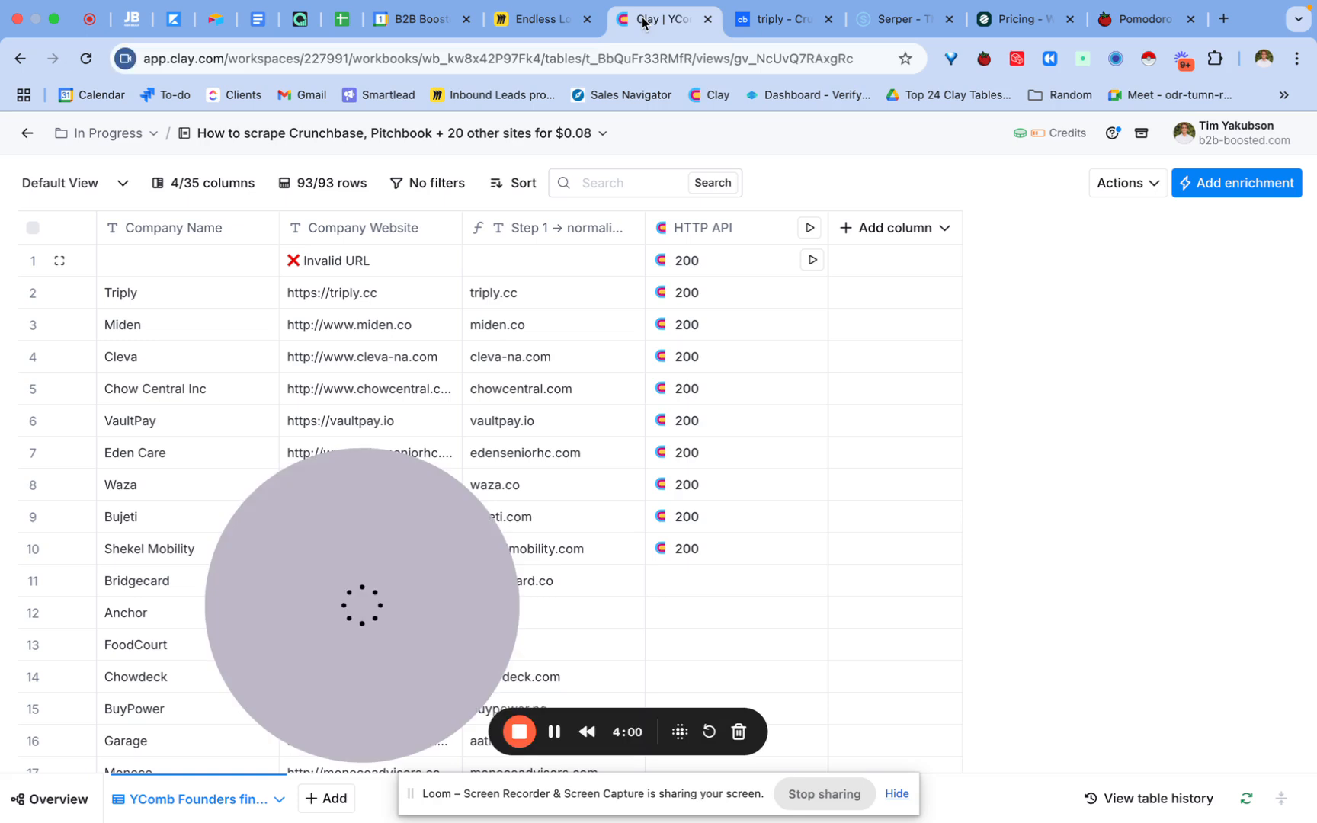
# - From Triply's HTTP API response, add the first organic result's link as a new column named "Crunchbase link"
pyautogui.click(696, 368)
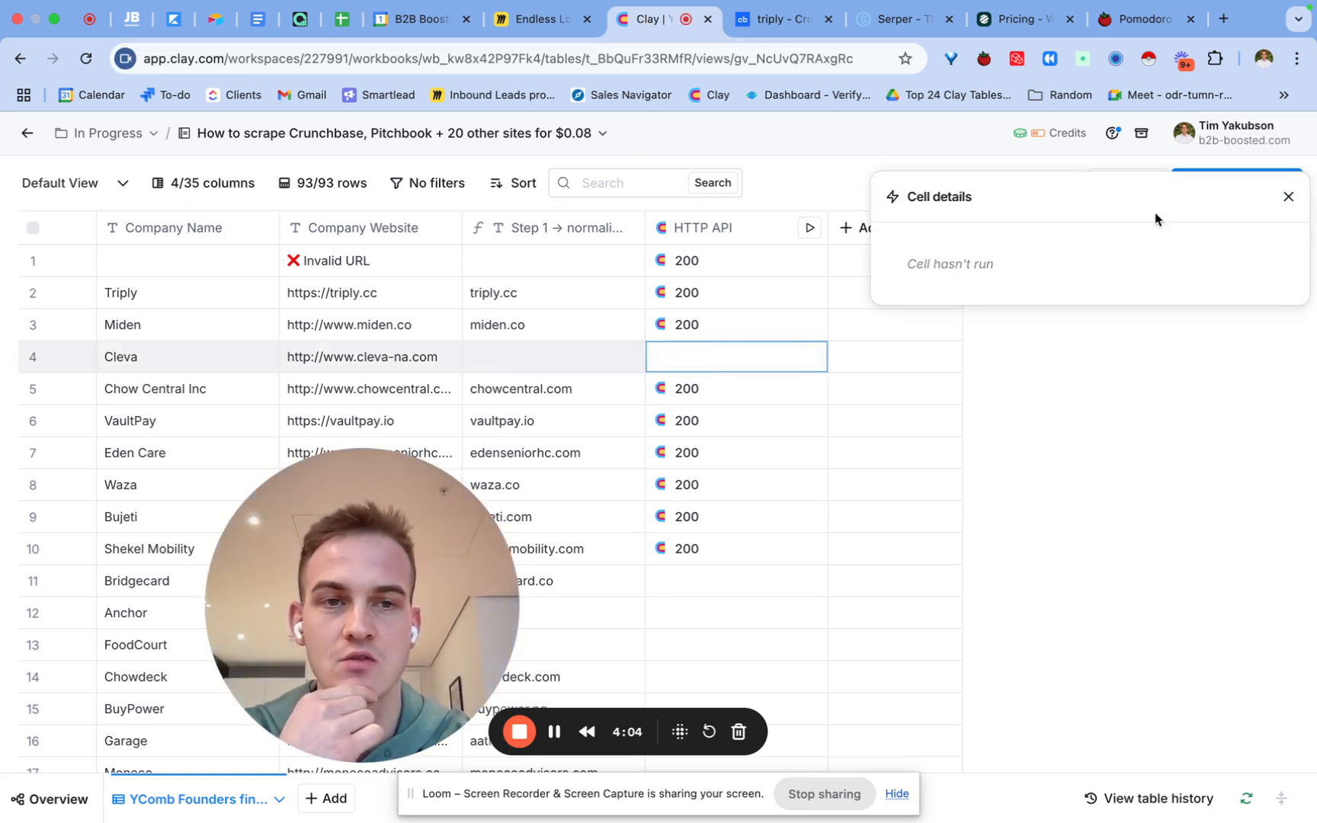
pyautogui.click(1288, 198)
pyautogui.click(692, 294)
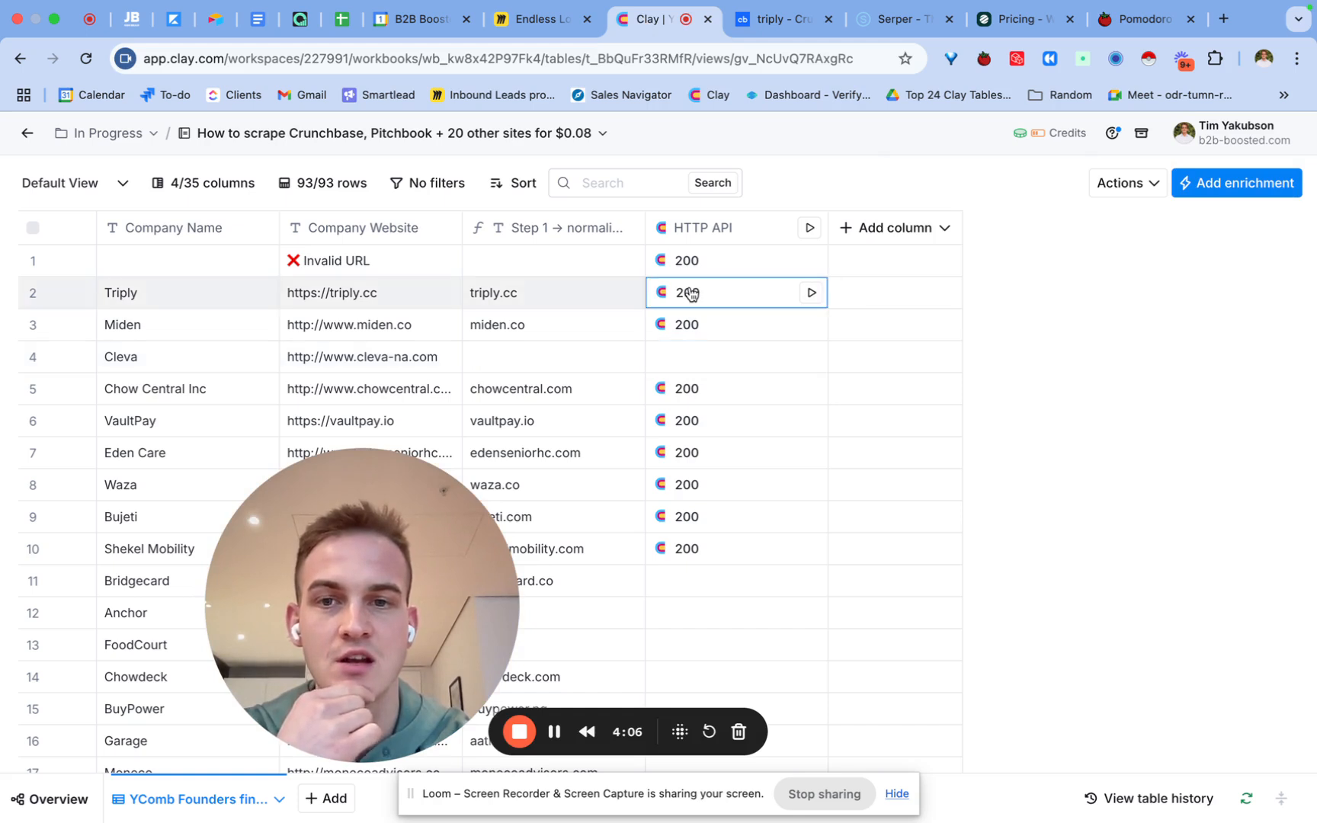
pyautogui.moveTo(1011, 330)
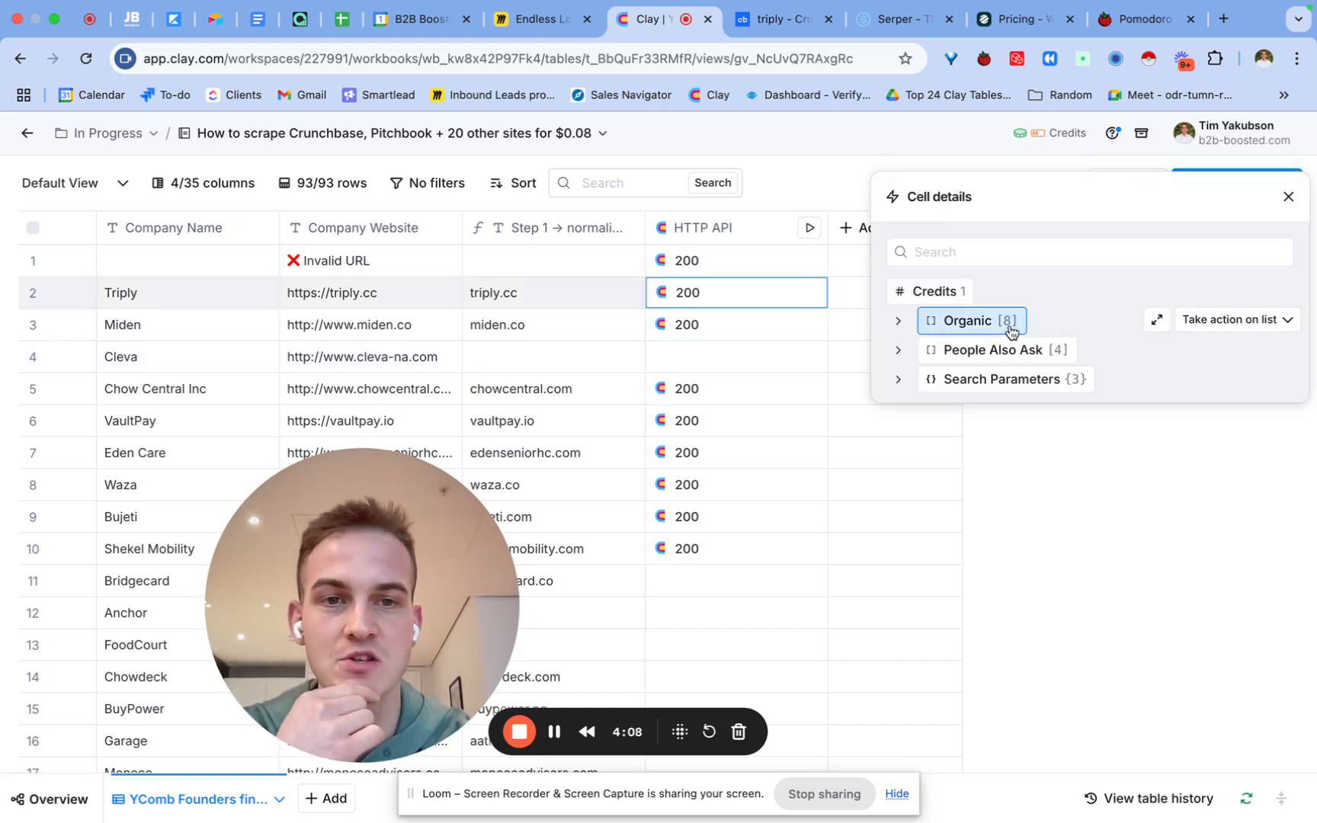
pyautogui.click(957, 323)
pyautogui.click(952, 350)
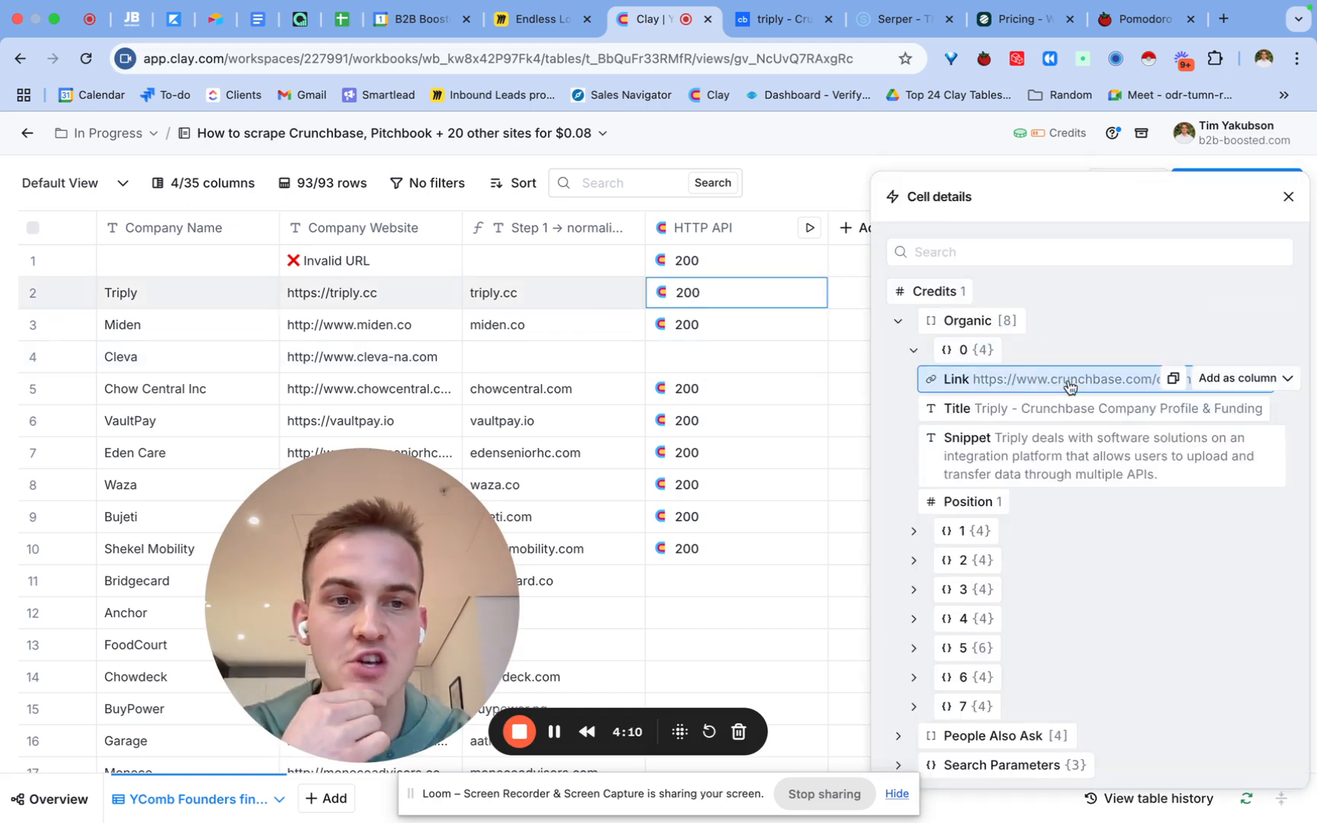
pyautogui.moveTo(1112, 382)
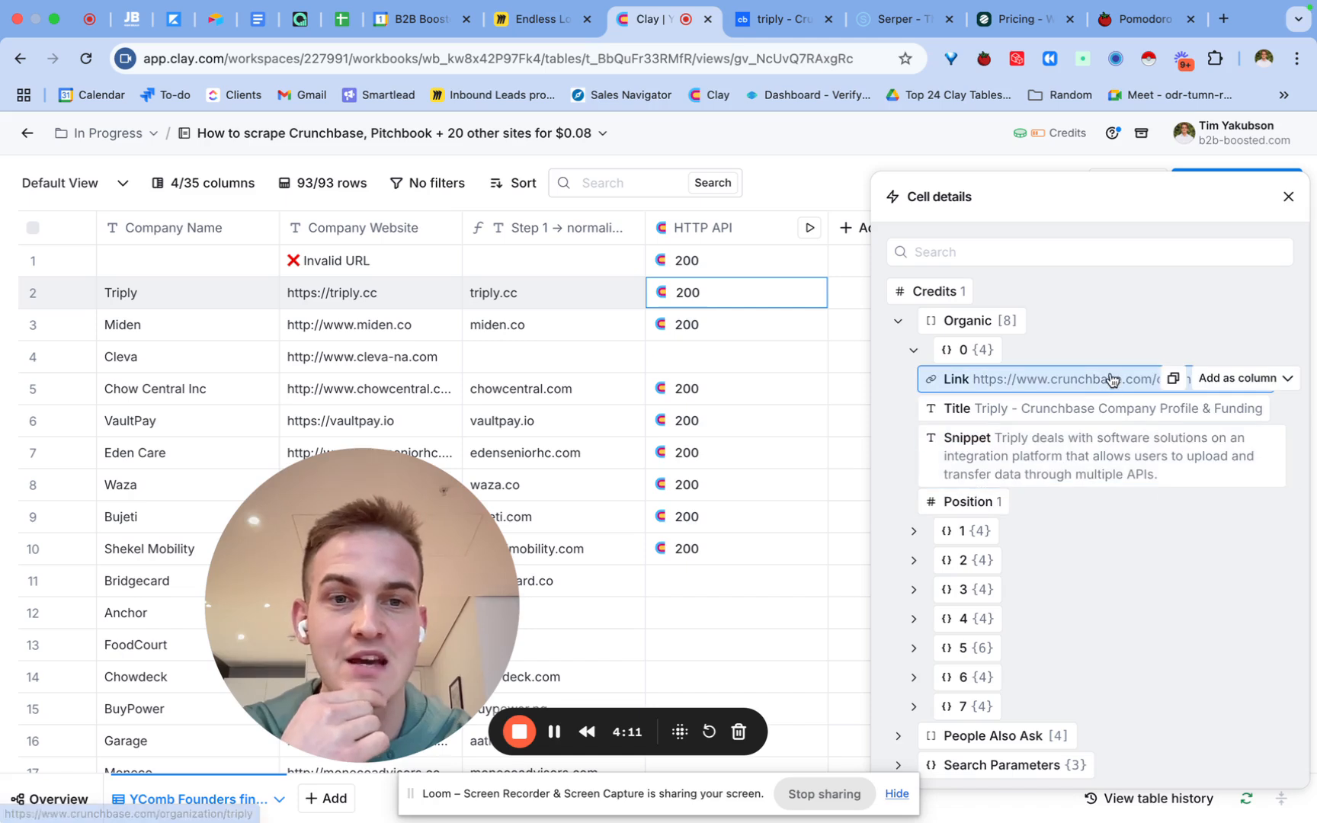
pyautogui.click(1227, 379)
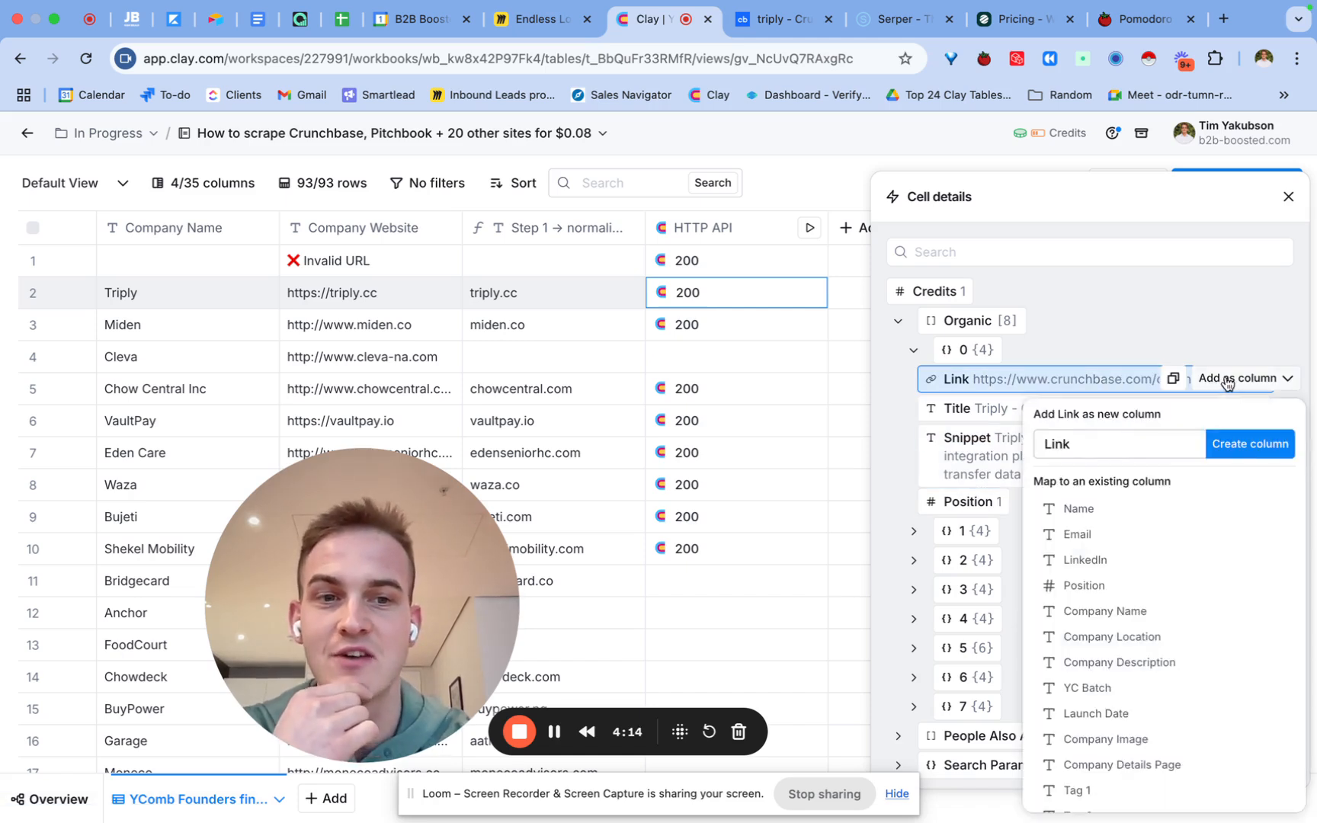
pyautogui.doubleClick(1137, 438)
pyautogui.write('Crunchbase l')
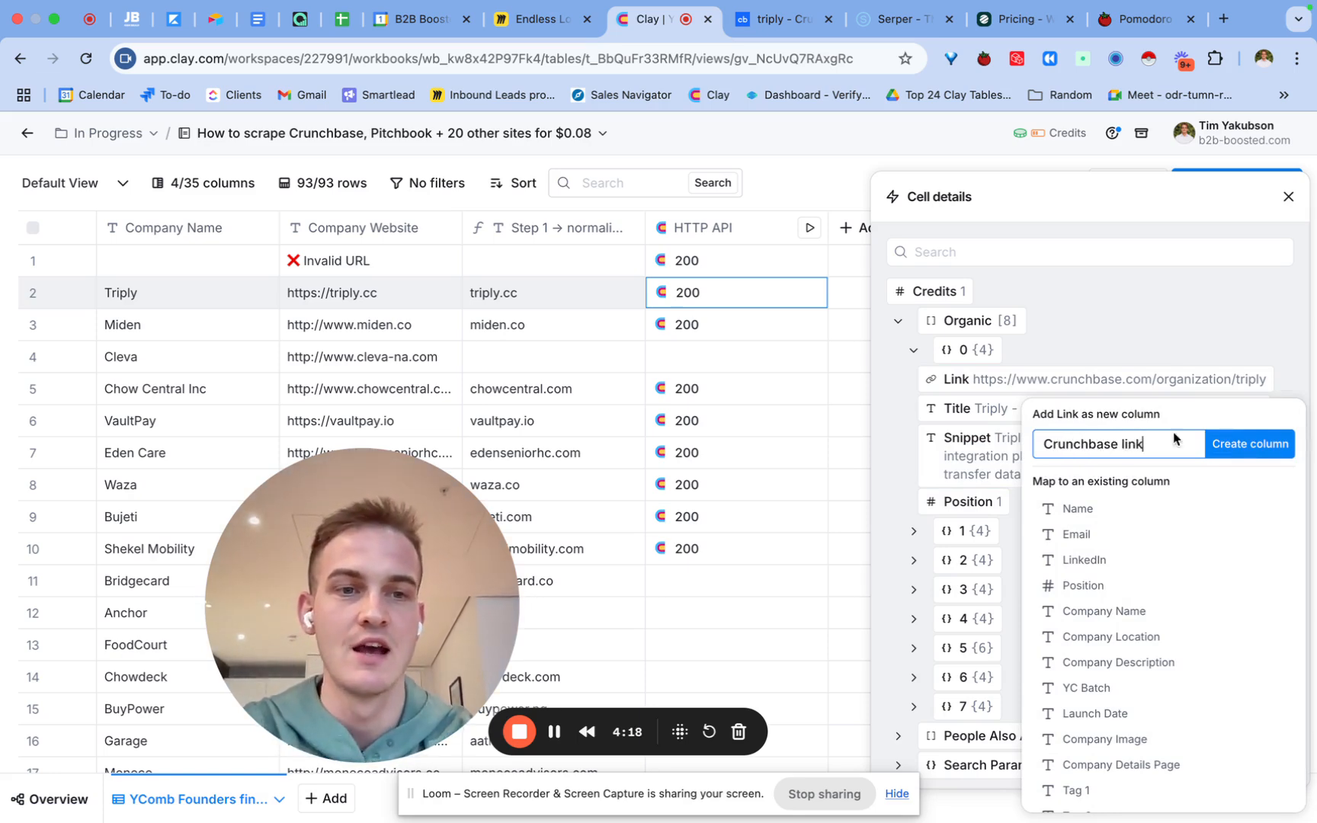
pyautogui.click(1249, 444)
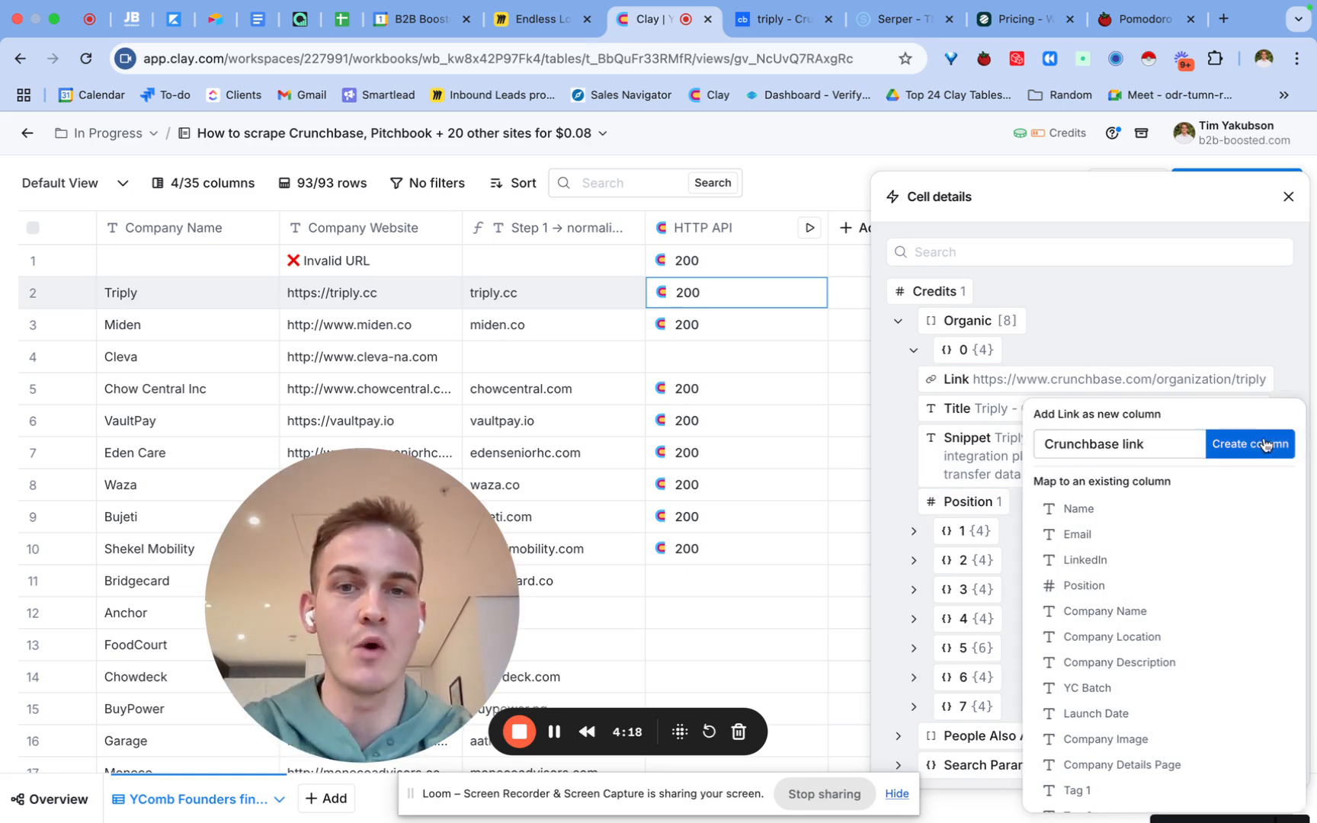
pyautogui.click(1288, 197)
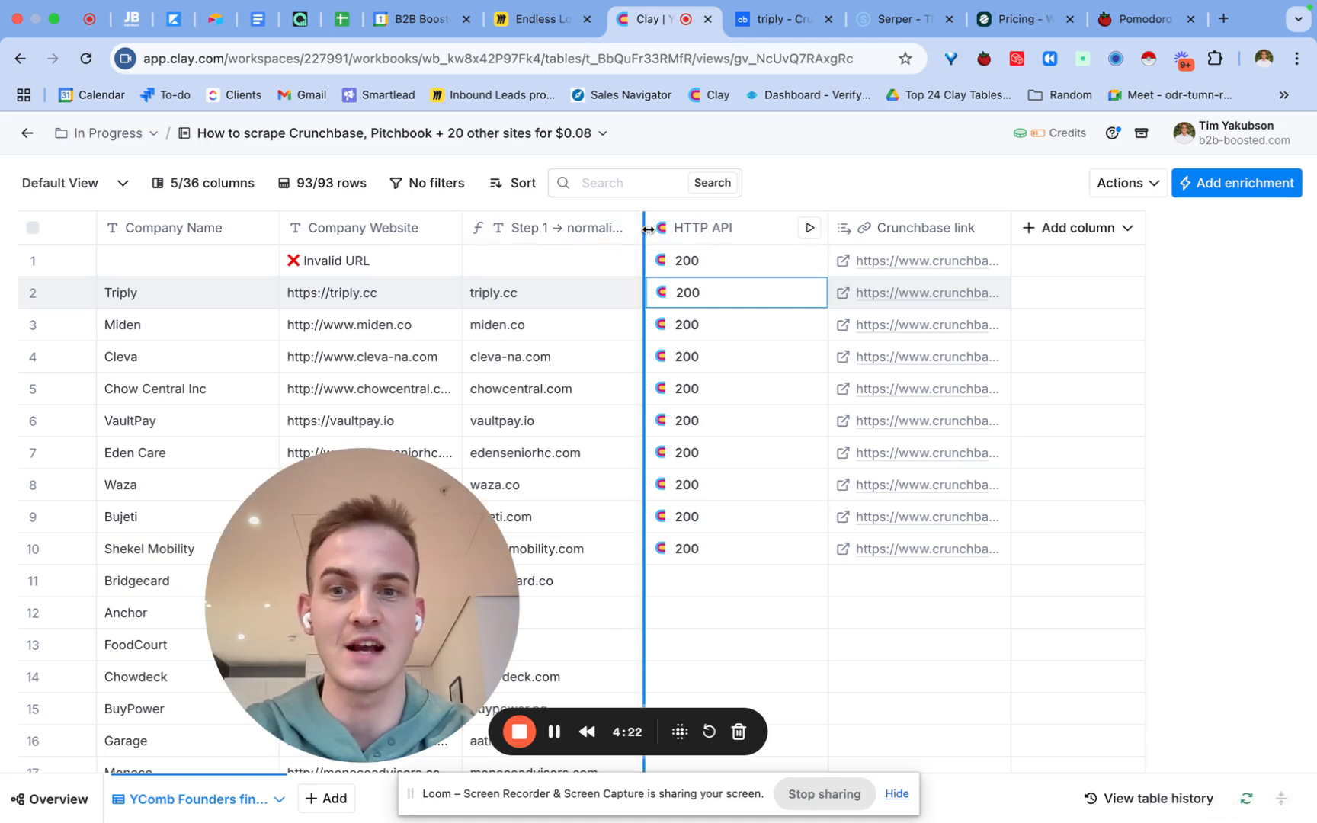
# - Rename the HTTP API column as "STep 2 → find crunchbase URL"
pyautogui.click(698, 234)
pyautogui.click(698, 267)
pyautogui.write('STep 2 → find')
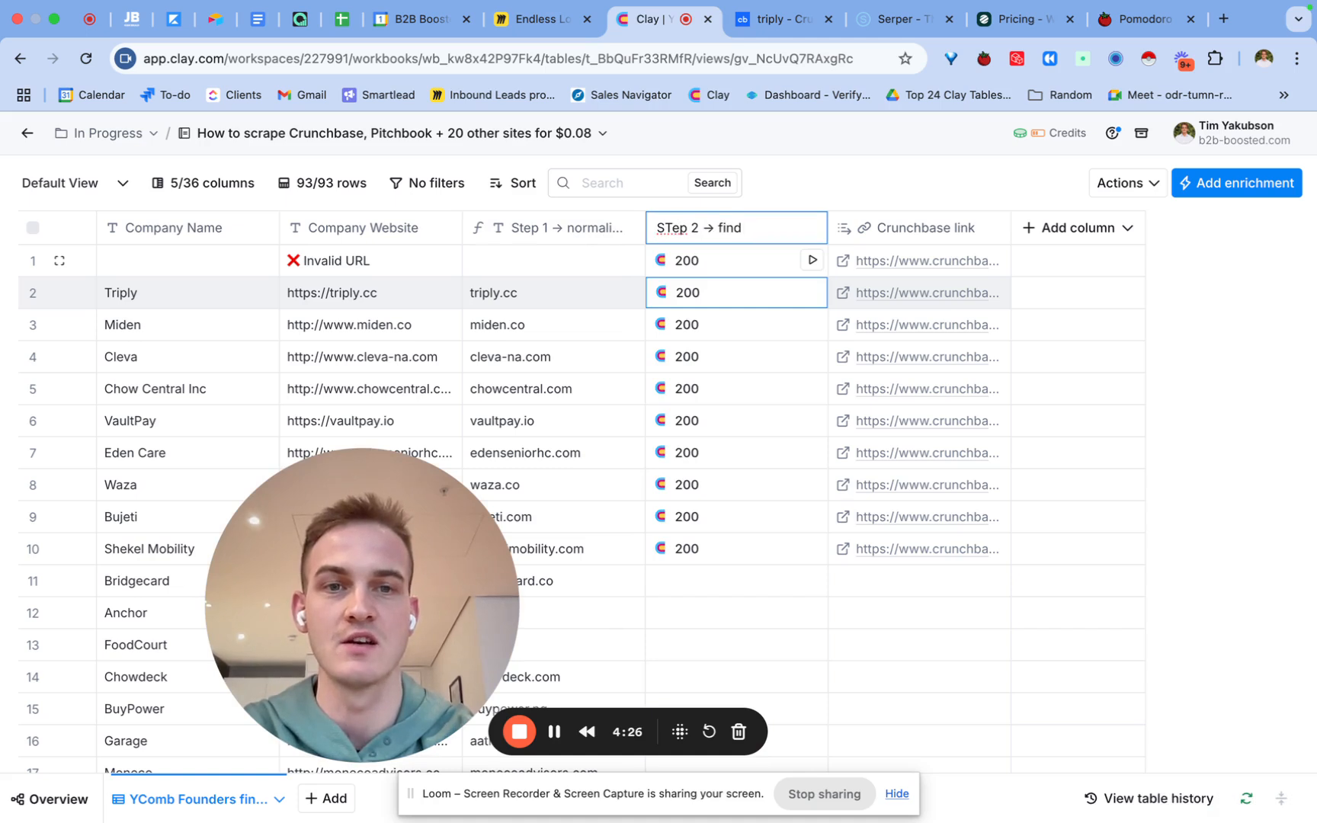
pyautogui.write(' crunchbase URL')
pyautogui.press('Return')
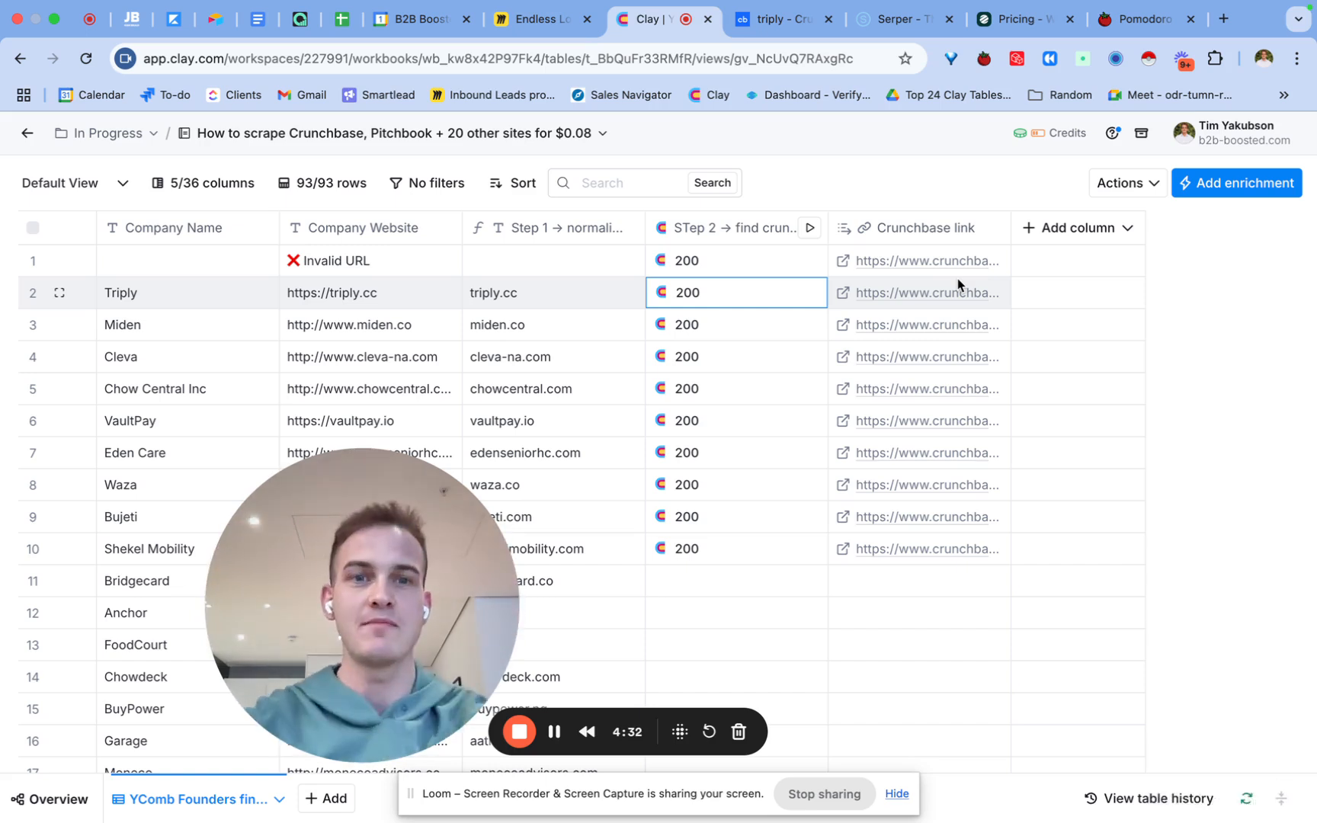
# - Search the enrichments for "zenrows" and add the Run Zenrows Scrape integration
pyautogui.click(1229, 191)
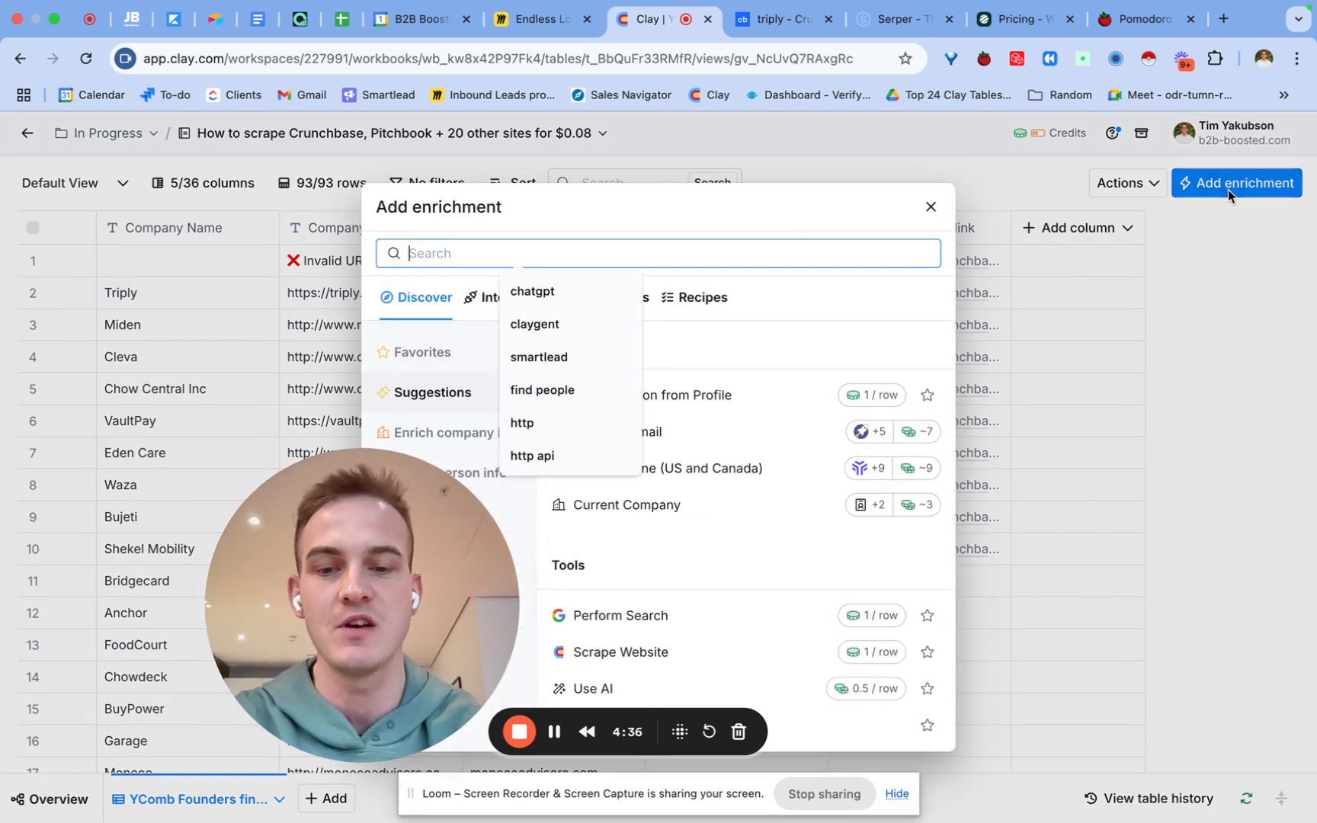
pyautogui.write('zenrows')
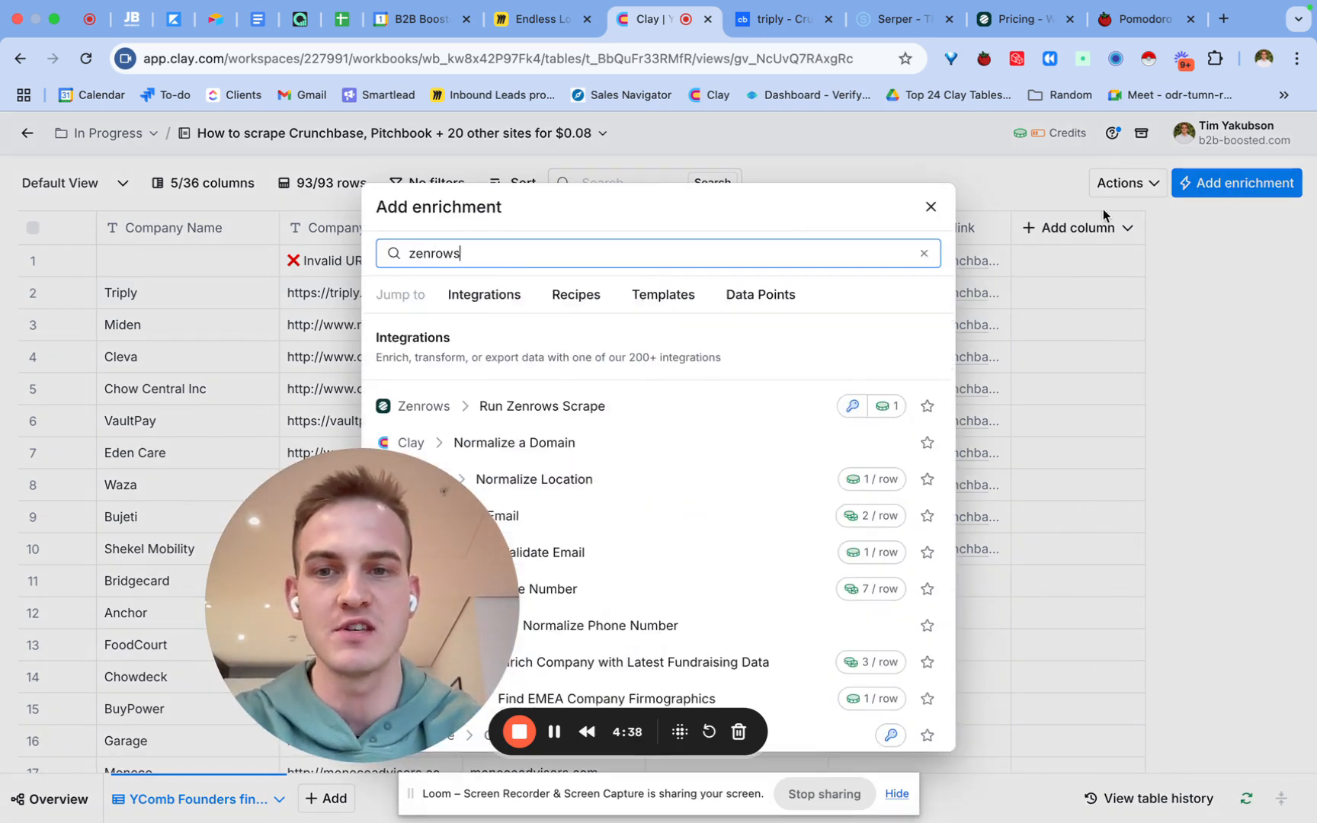
pyautogui.click(653, 372)
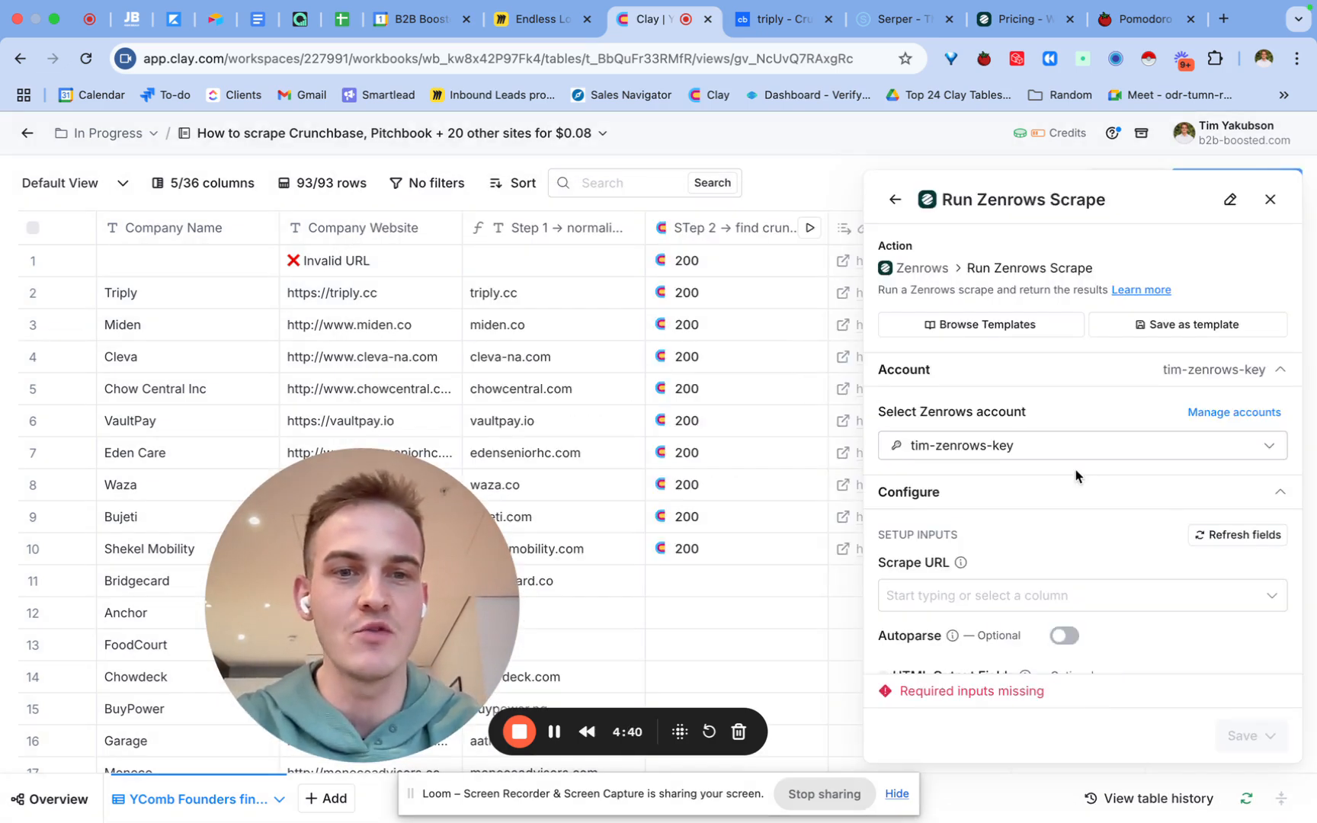
pyautogui.scroll(-1, 1076, 474)
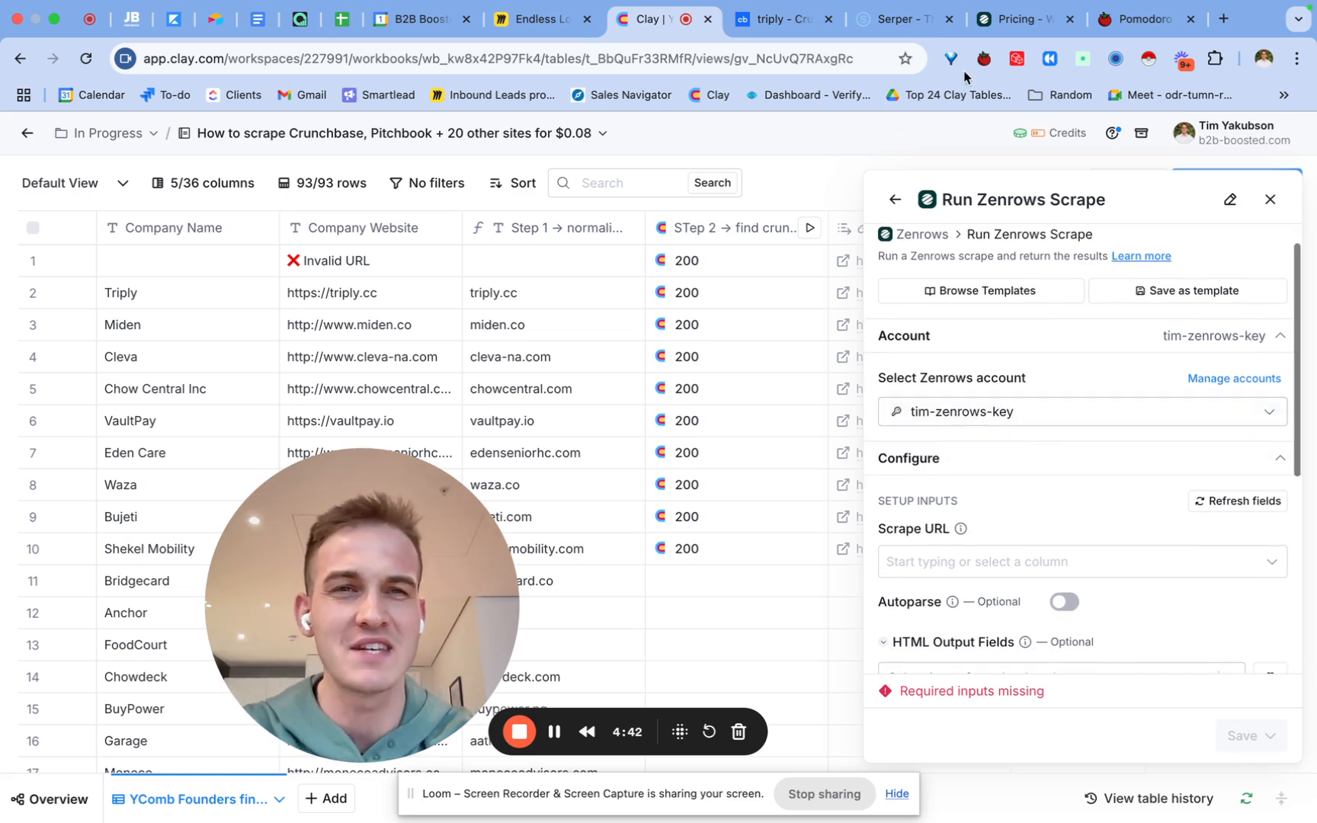
# - Review the product options on the ZenRows pricing page and return to the Clay table
pyautogui.click(995, 31)
pyautogui.scroll(-2, 880, 360)
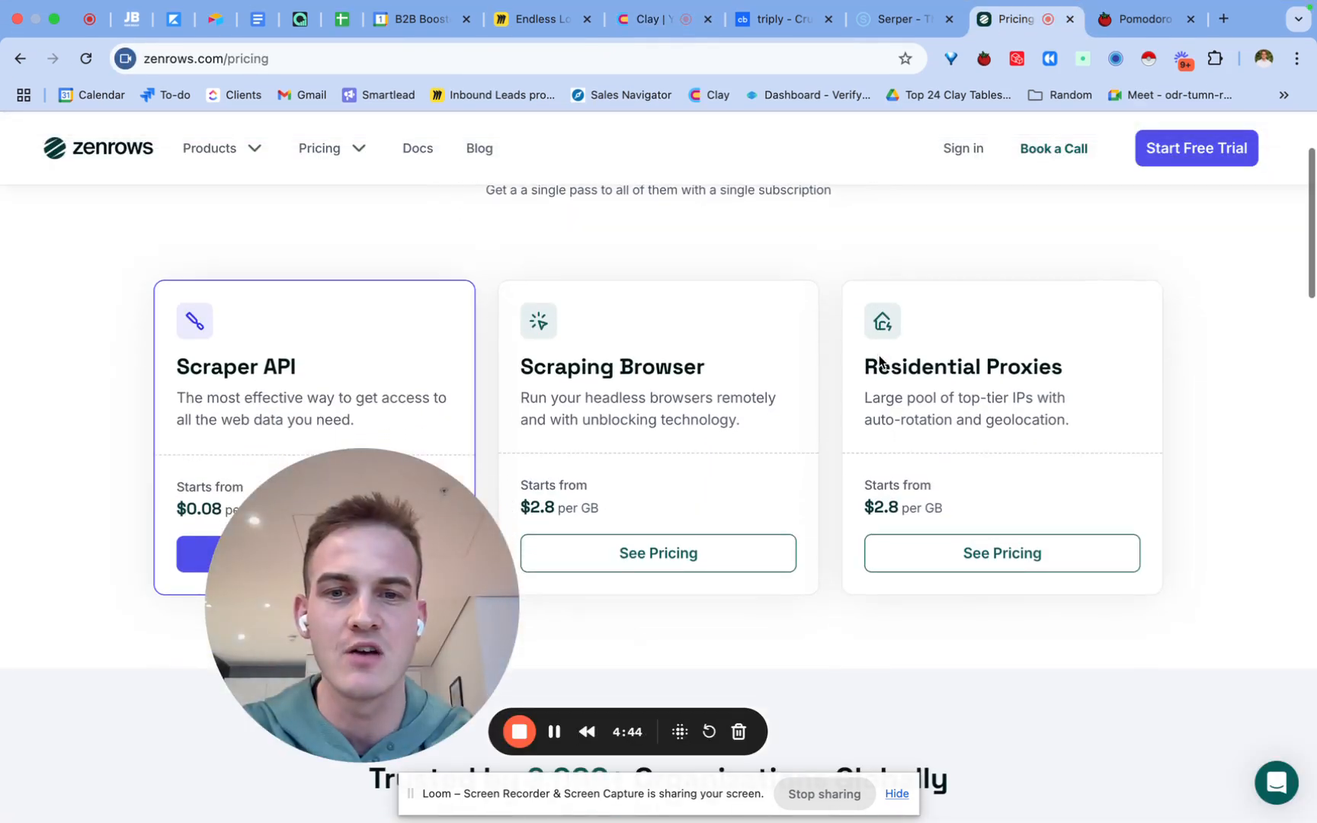
pyautogui.click(639, 30)
# - Set the Zenrows scrape URL to the Crunchbase link column
pyautogui.click(1027, 538)
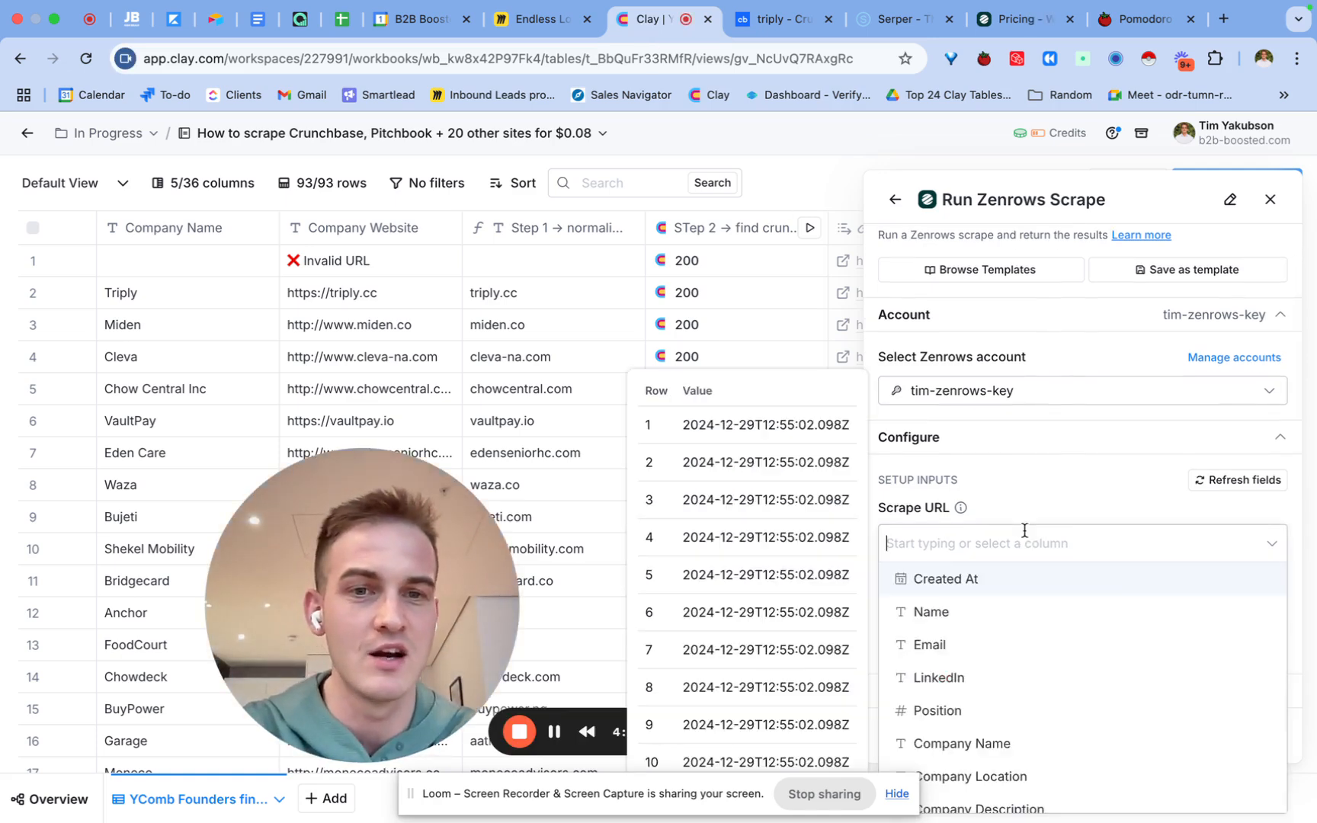
pyautogui.write('crun')
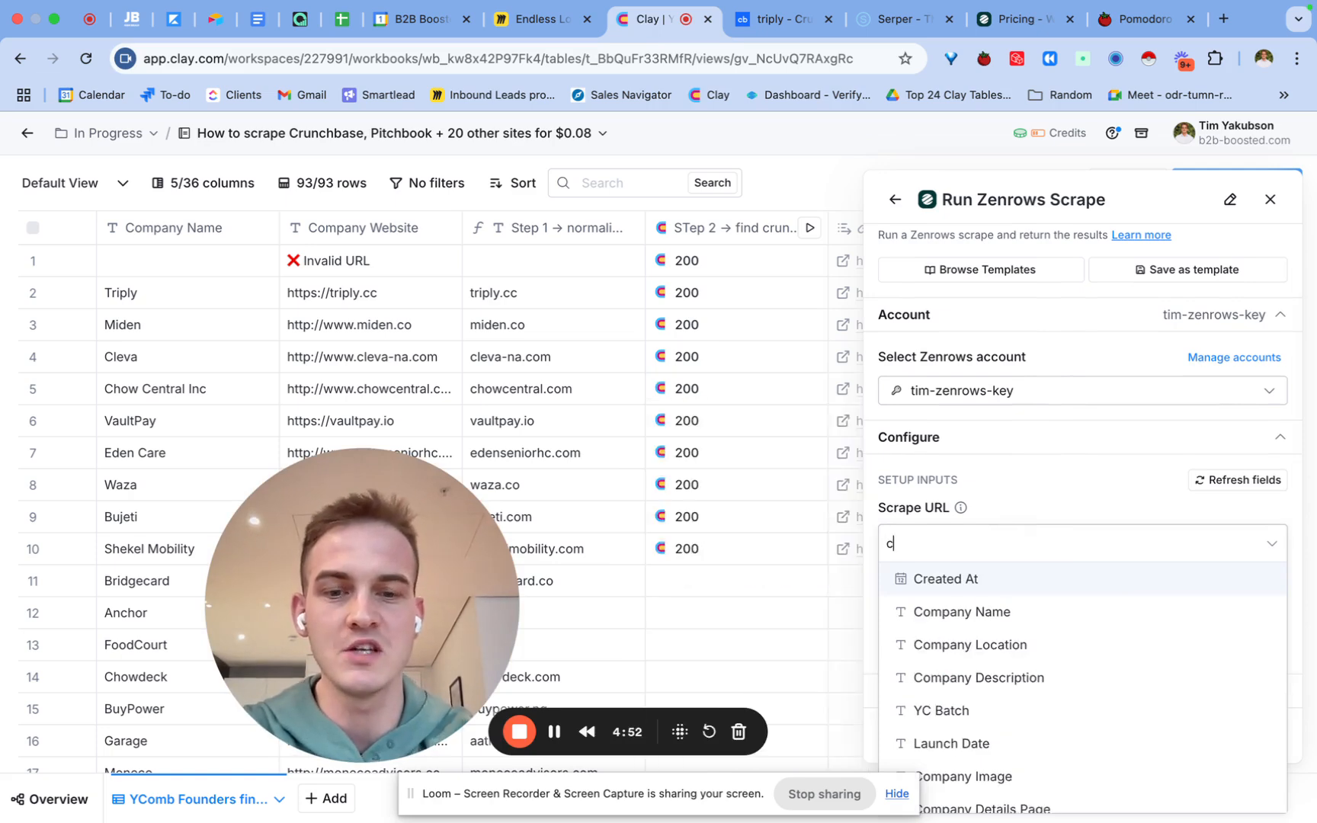
pyautogui.click(998, 611)
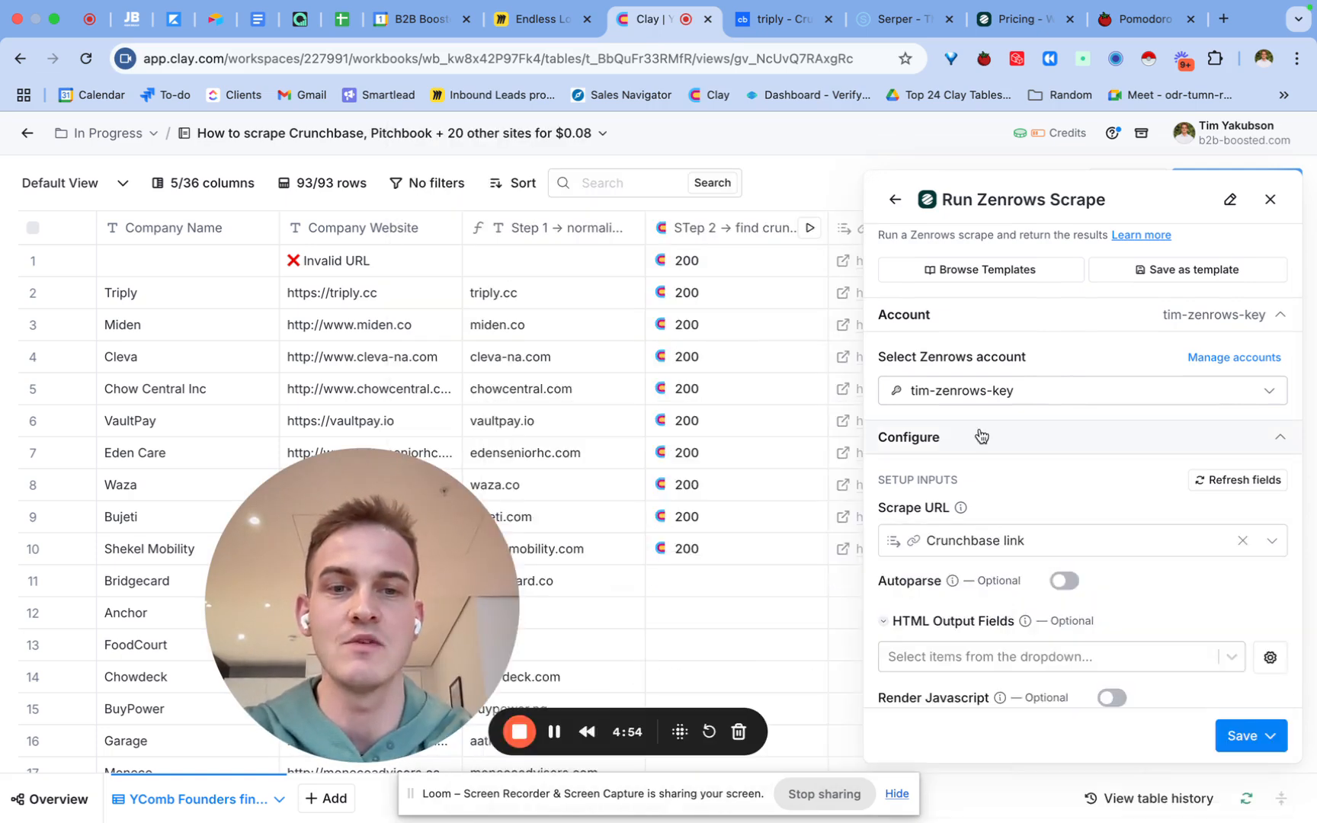
# - Enable Render Javascript and Premium Proxy for the Zenrows scrape, and save and run it on 10 rows
pyautogui.scroll(-3, 980, 433)
pyautogui.click(1114, 438)
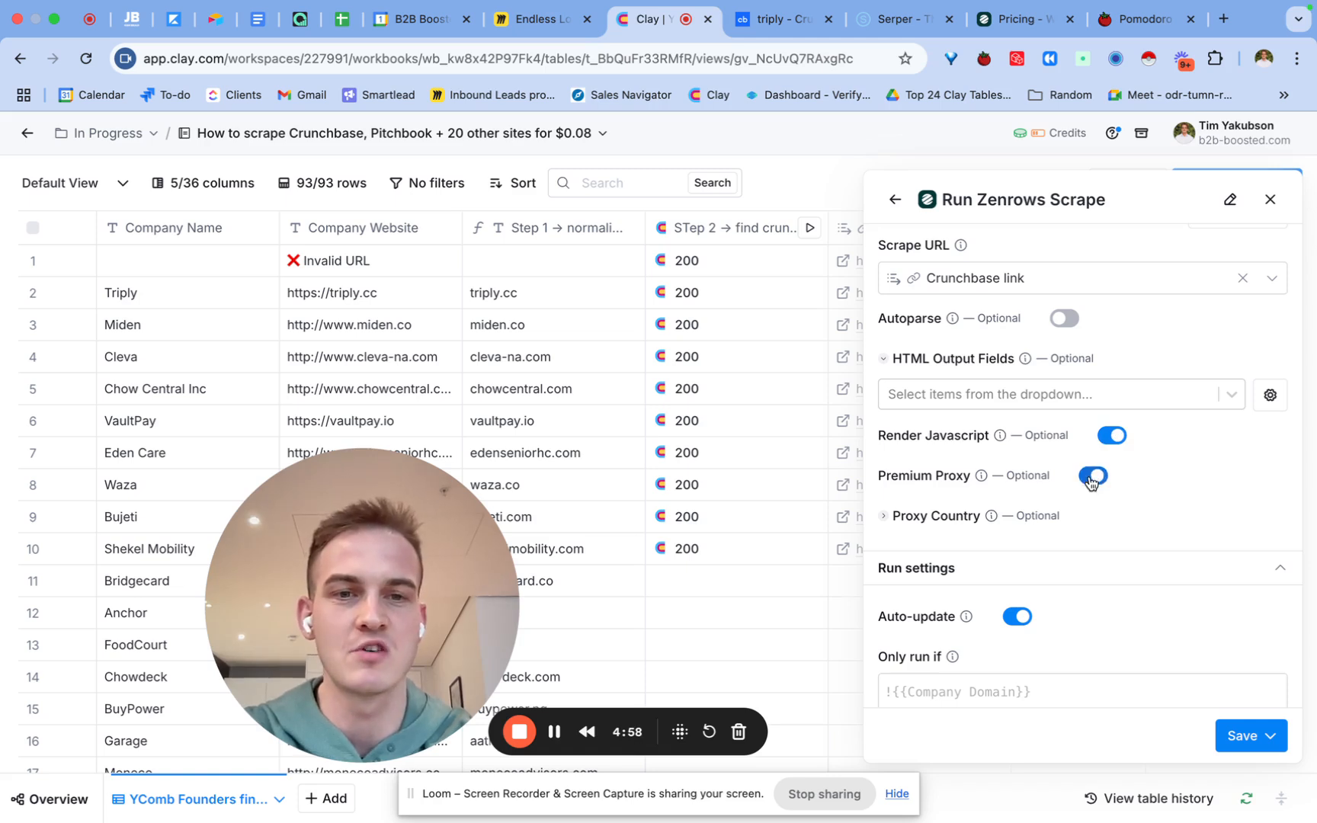
pyautogui.scroll(-1, 1098, 495)
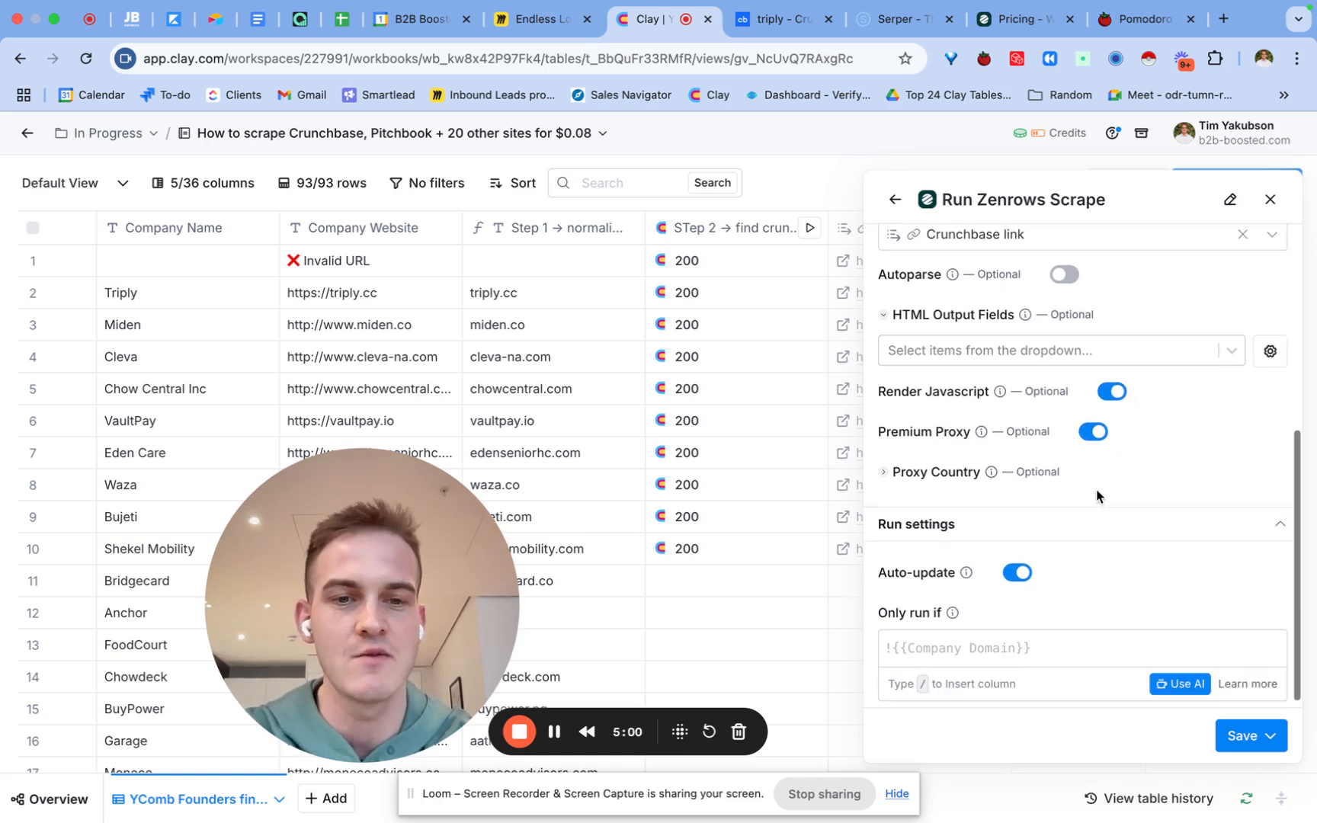
pyautogui.click(1270, 737)
pyautogui.click(1209, 626)
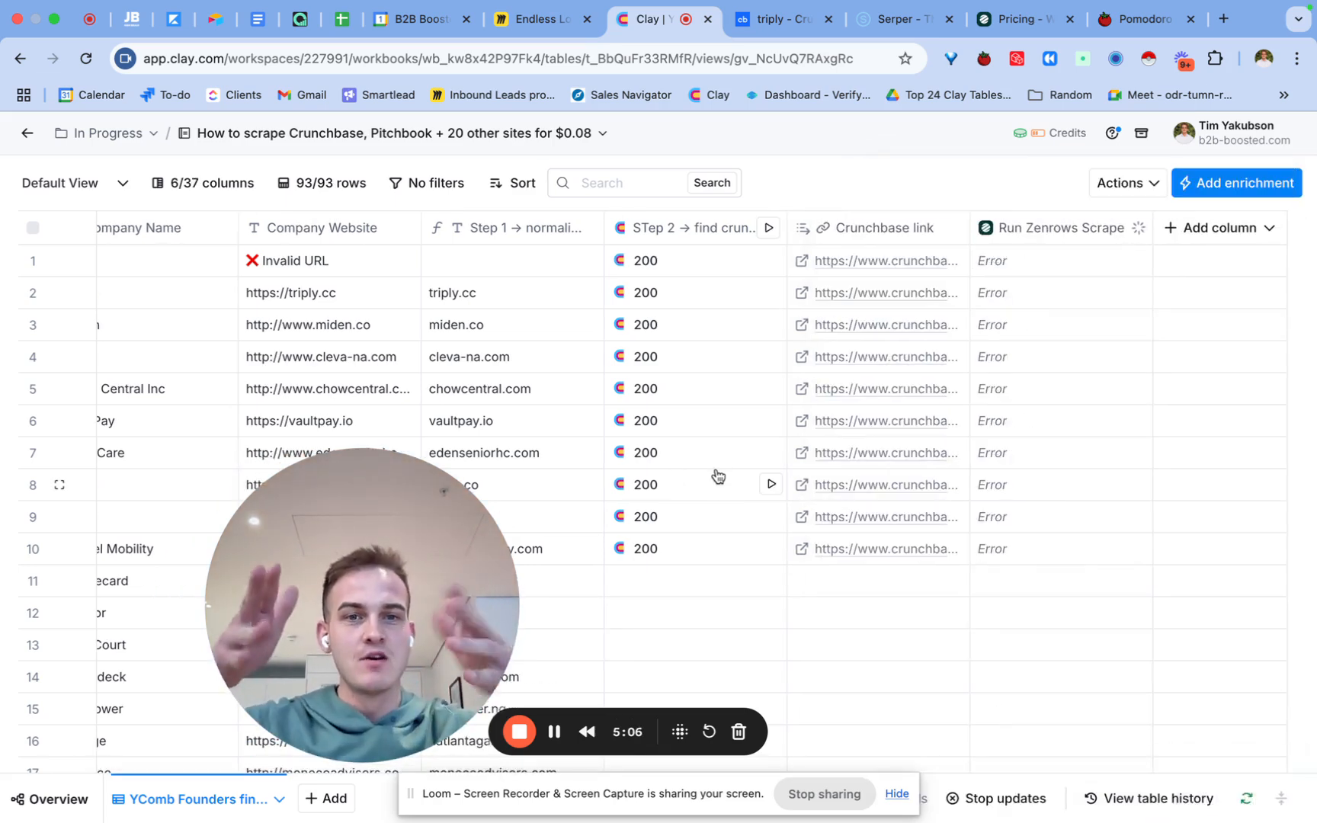
# - Check the Run Zenrows Scrape column's settings and read the error details for the row 3 cell
pyautogui.click(1079, 227)
pyautogui.click(1047, 300)
pyautogui.click(1271, 198)
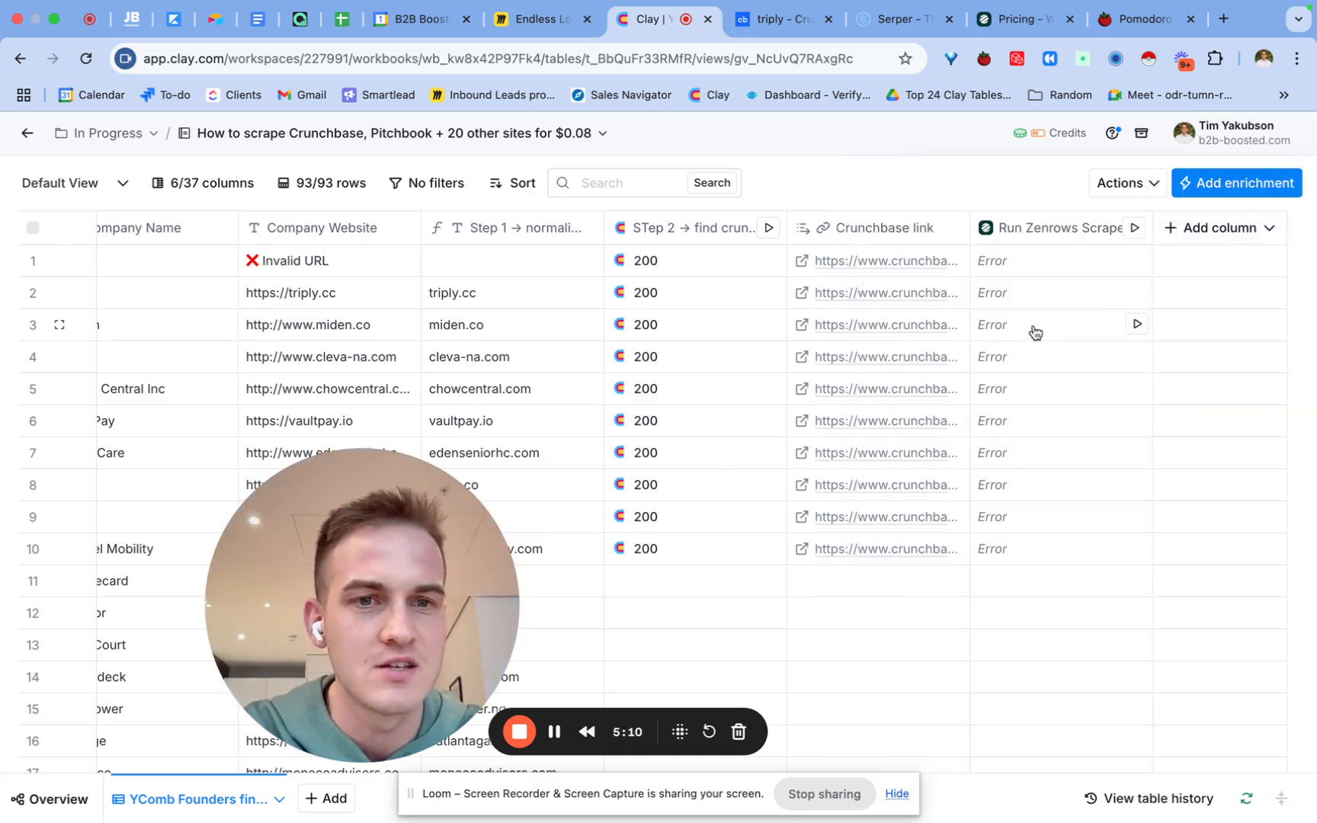
pyautogui.click(1026, 327)
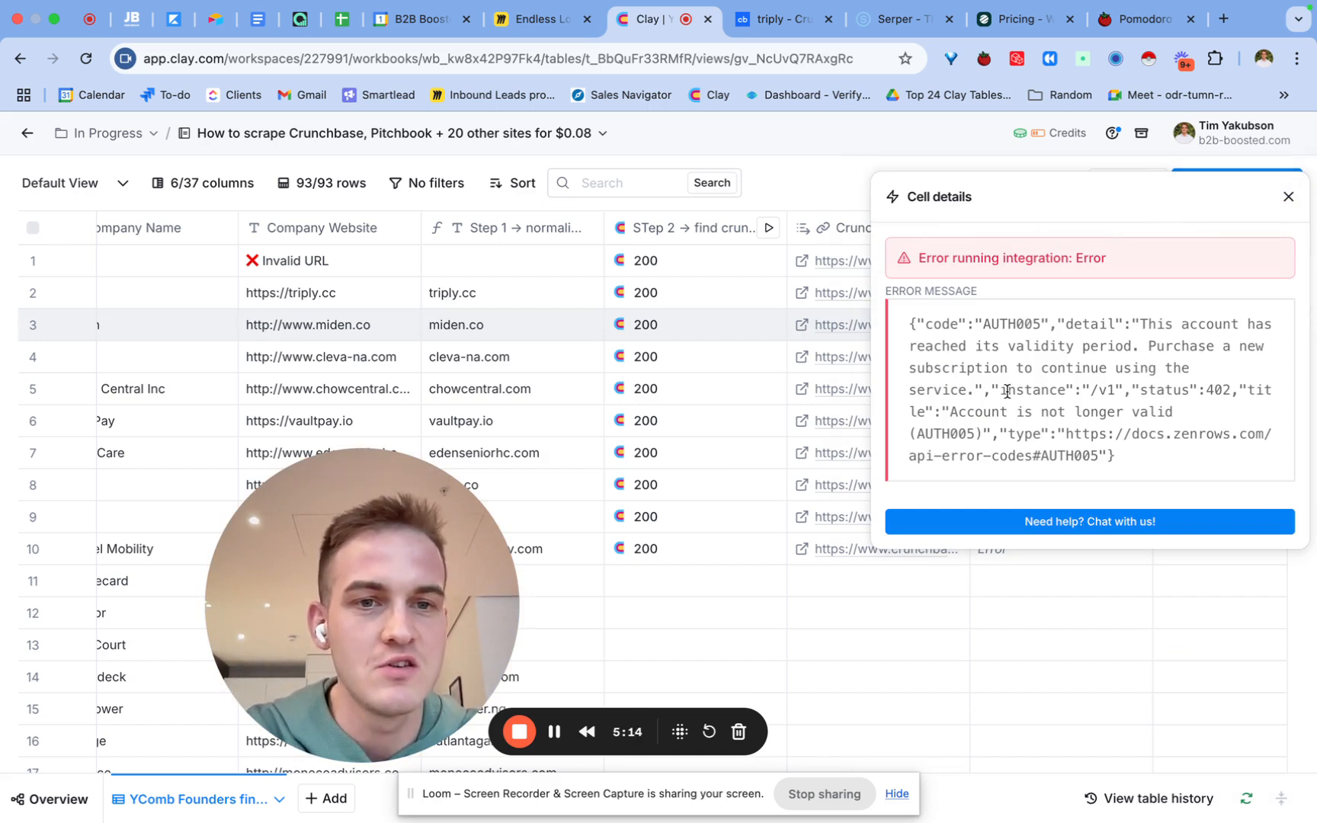
pyautogui.click(1291, 197)
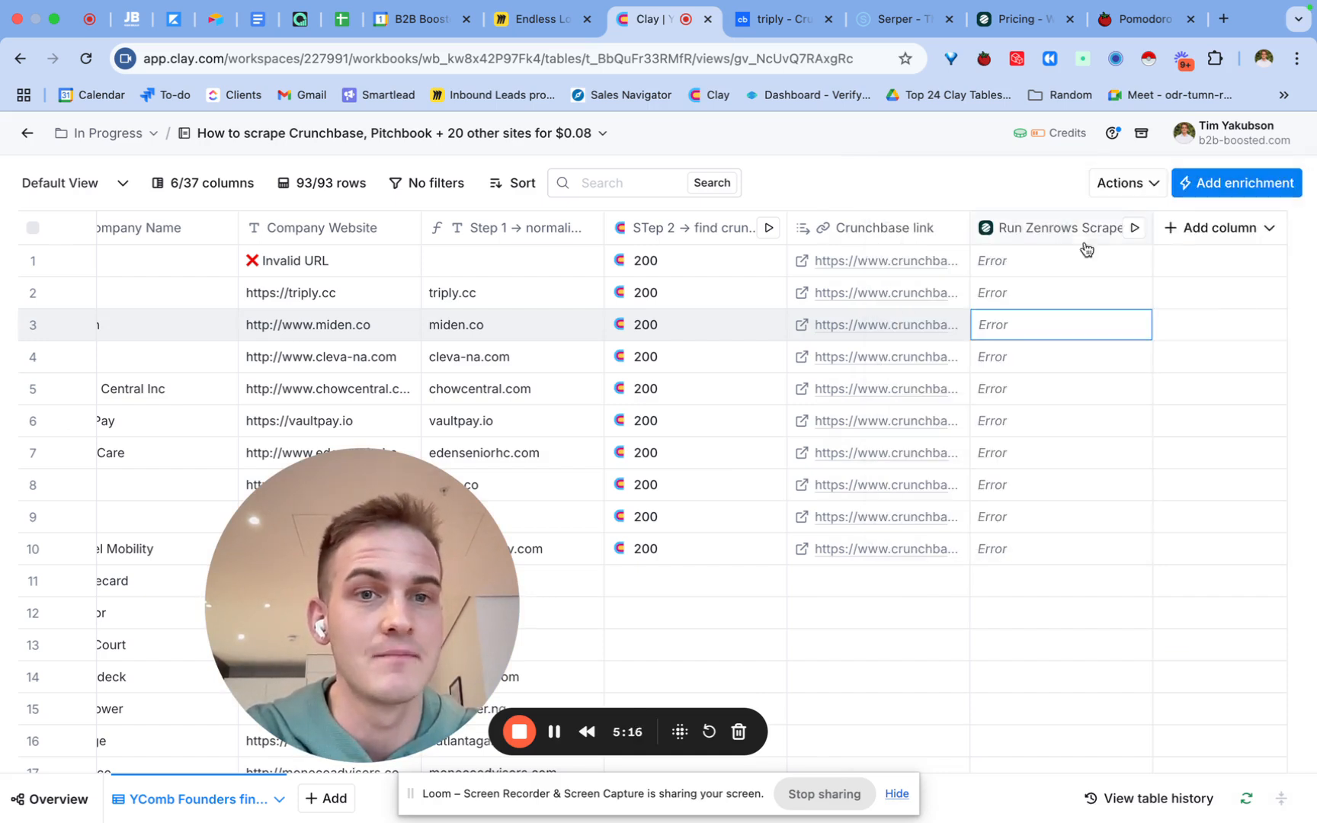
# - Switch the Run Zenrows Scrape column to the Clay-managed Zenrows account, and save and run it on 10 rows
pyautogui.click(1059, 227)
pyautogui.click(1039, 301)
pyautogui.click(1106, 453)
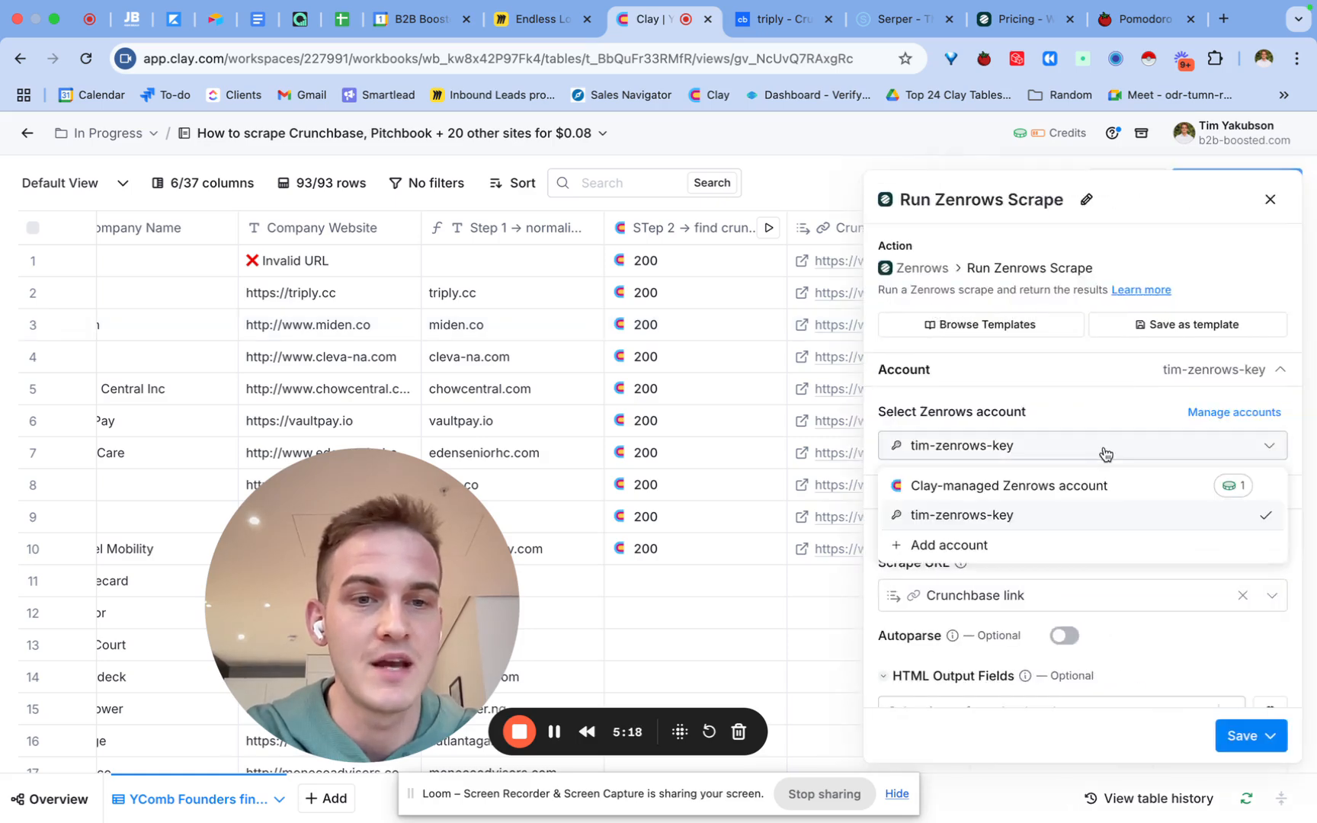
pyautogui.click(1095, 477)
pyautogui.click(1246, 736)
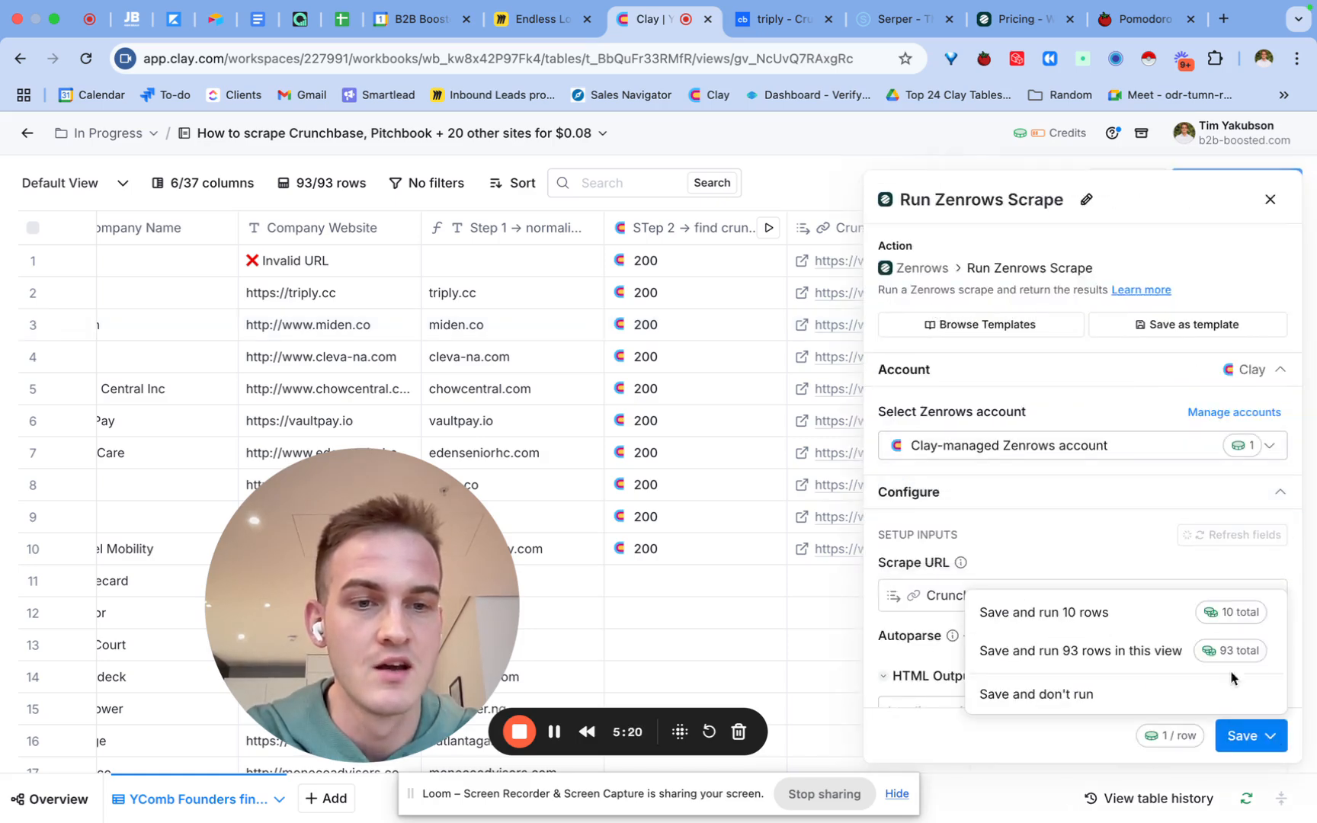
pyautogui.click(1149, 612)
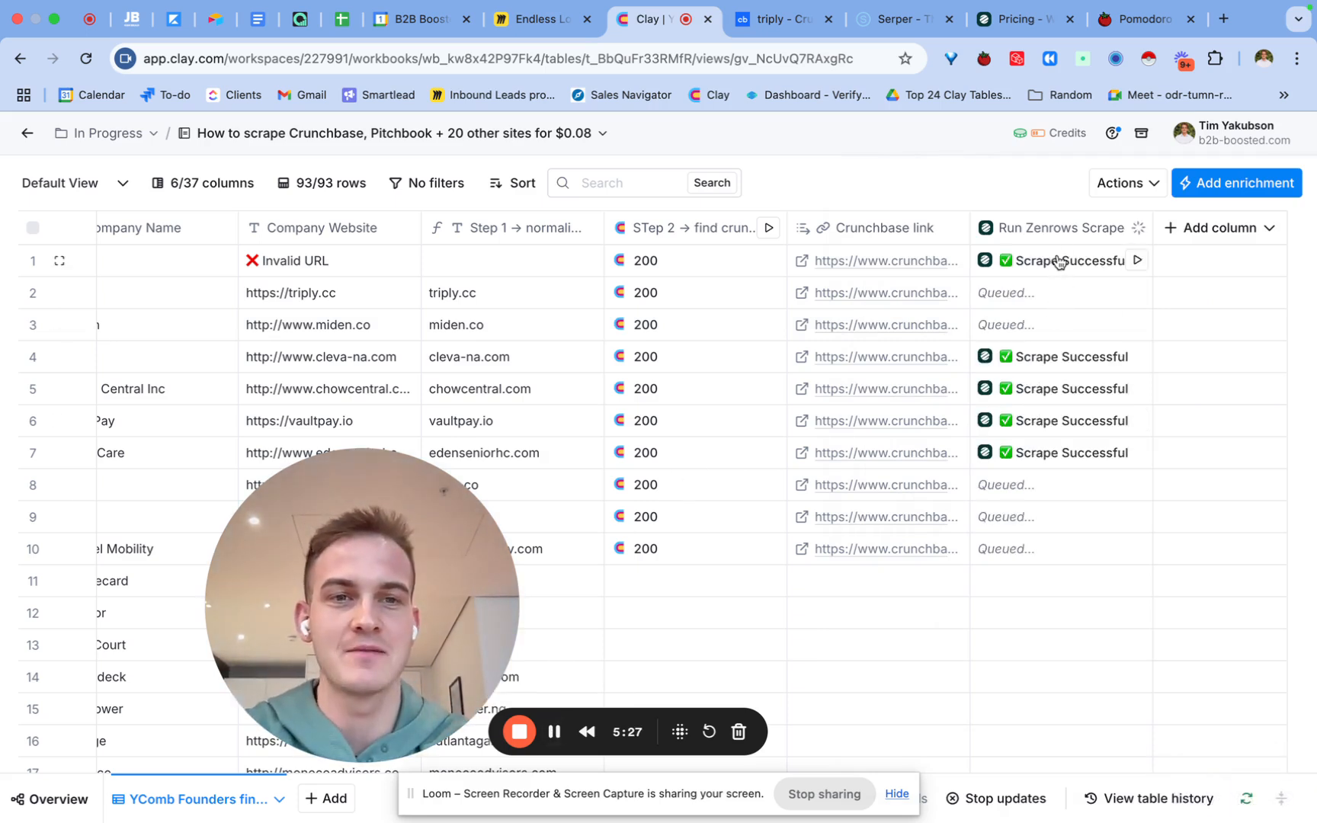
# - Rename the Run Zenrows Scrape column to "Step 3 -> Scrape crunchbase"
pyautogui.click(1066, 238)
pyautogui.click(1046, 268)
pyautogui.write('Step 3 -')
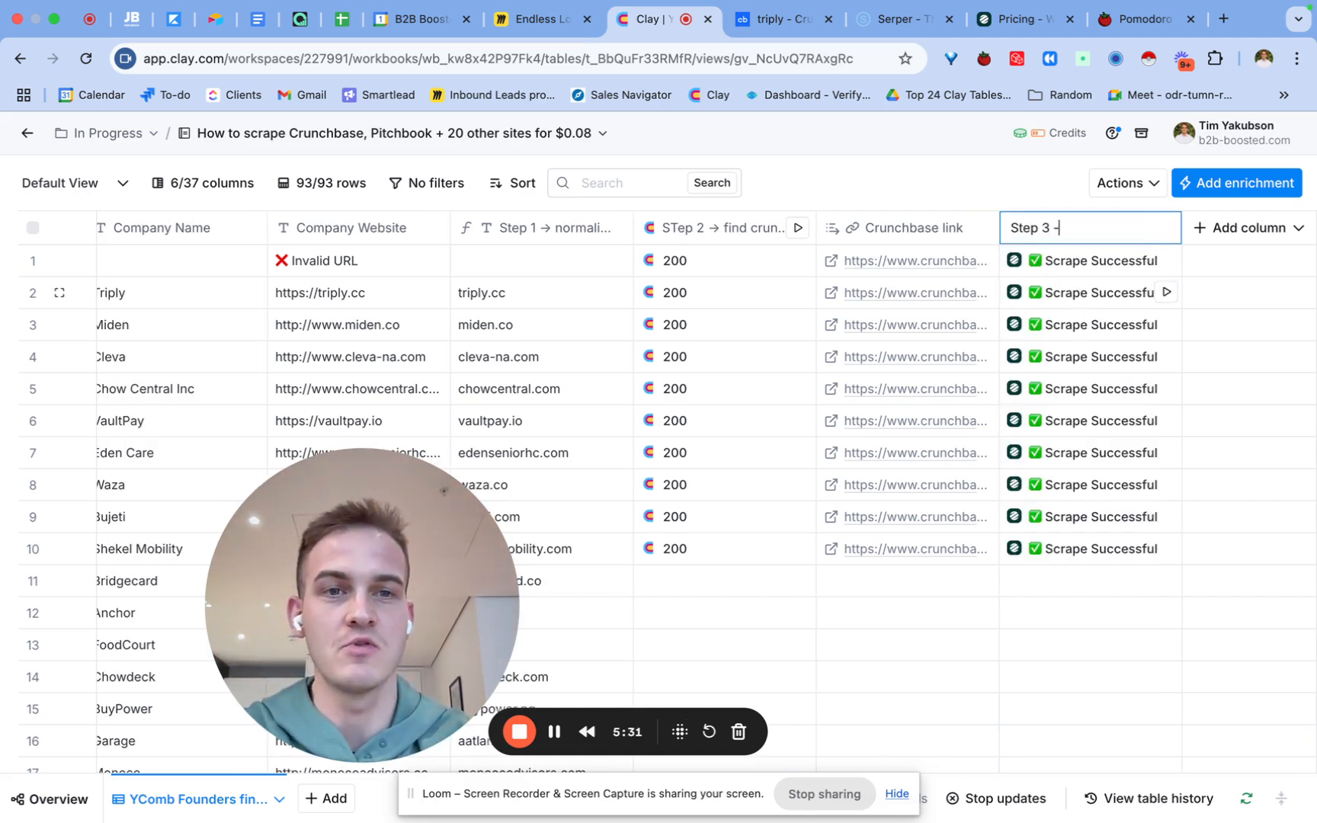
pyautogui.write('> Scrape crunchbase')
pyautogui.press('Return')
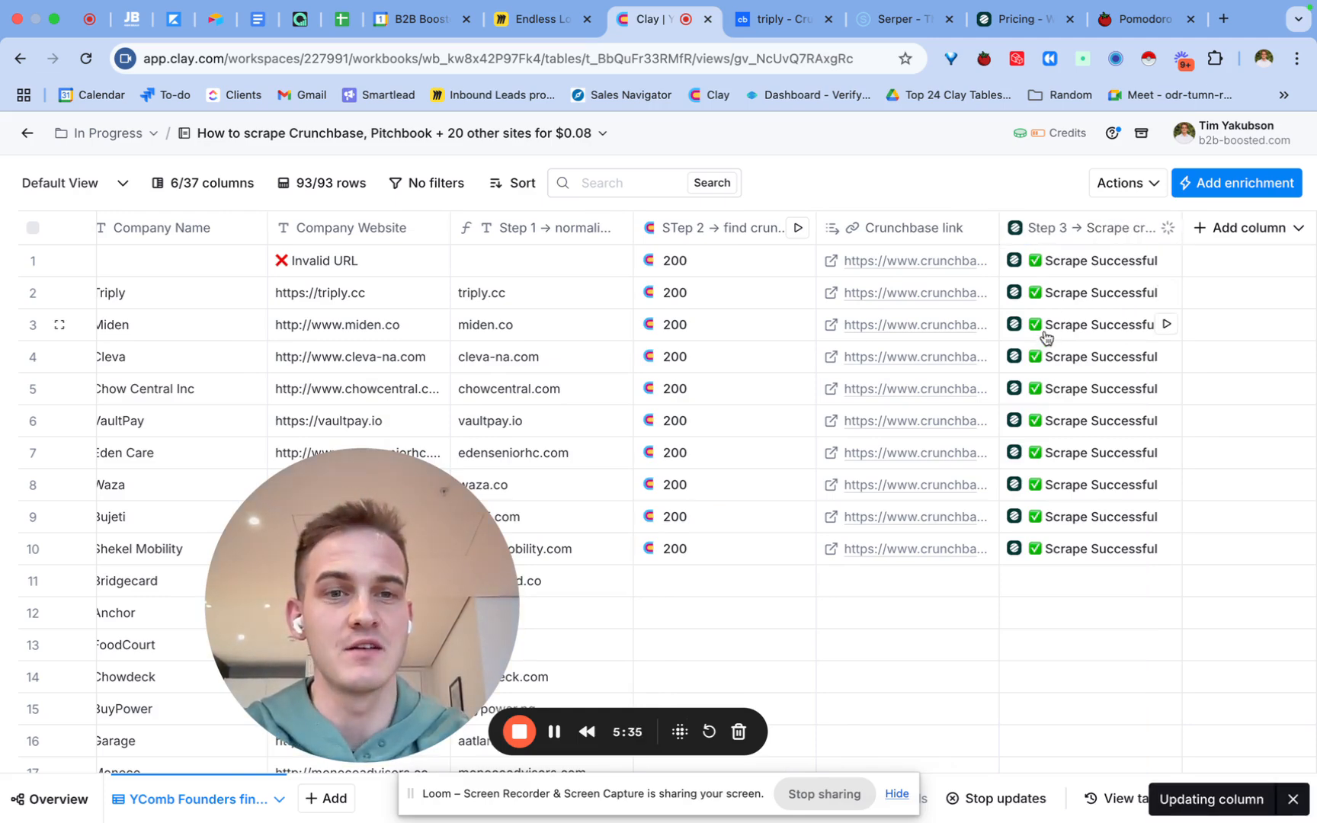
# - Examine the scraped links, emails and body text in the Miden row's scrape result
pyautogui.click(1061, 327)
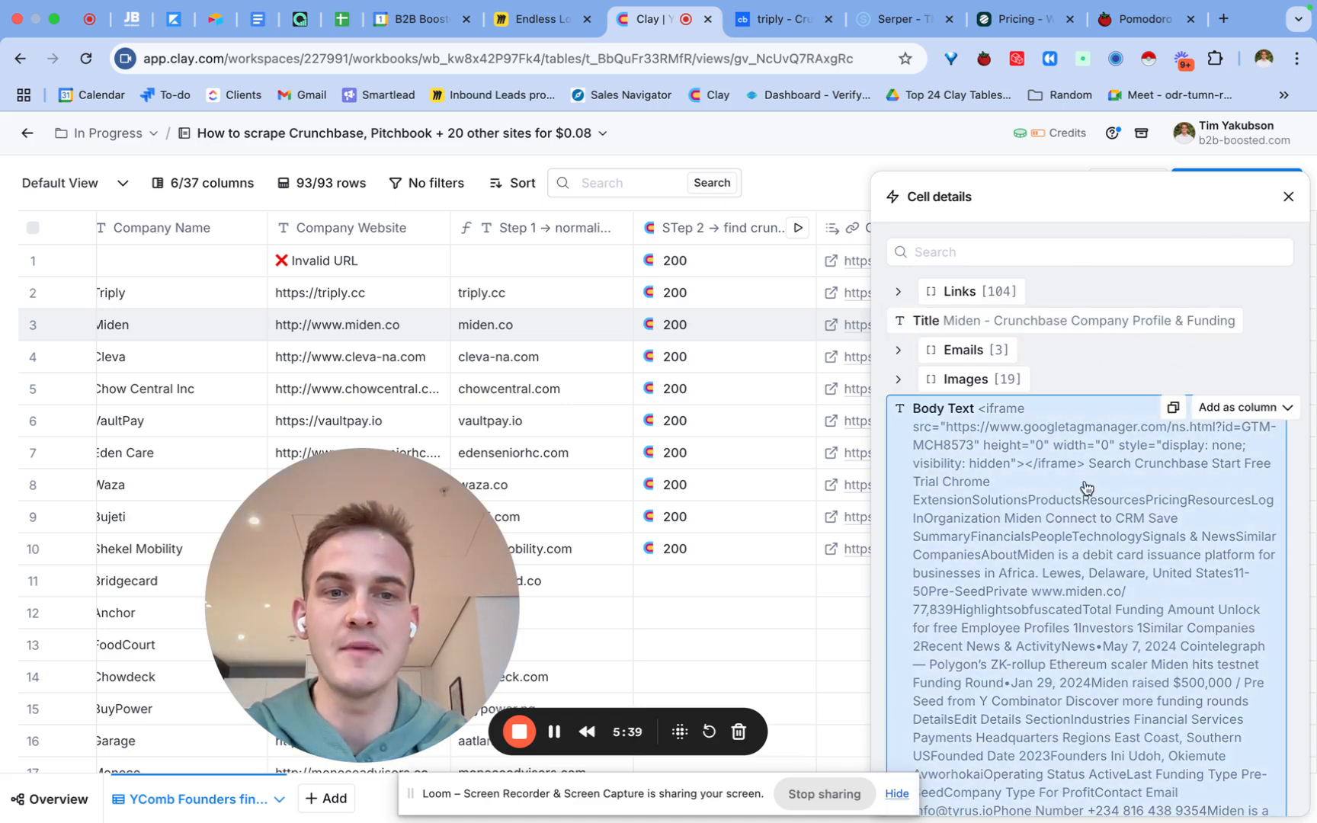
pyautogui.click(972, 351)
pyautogui.click(972, 293)
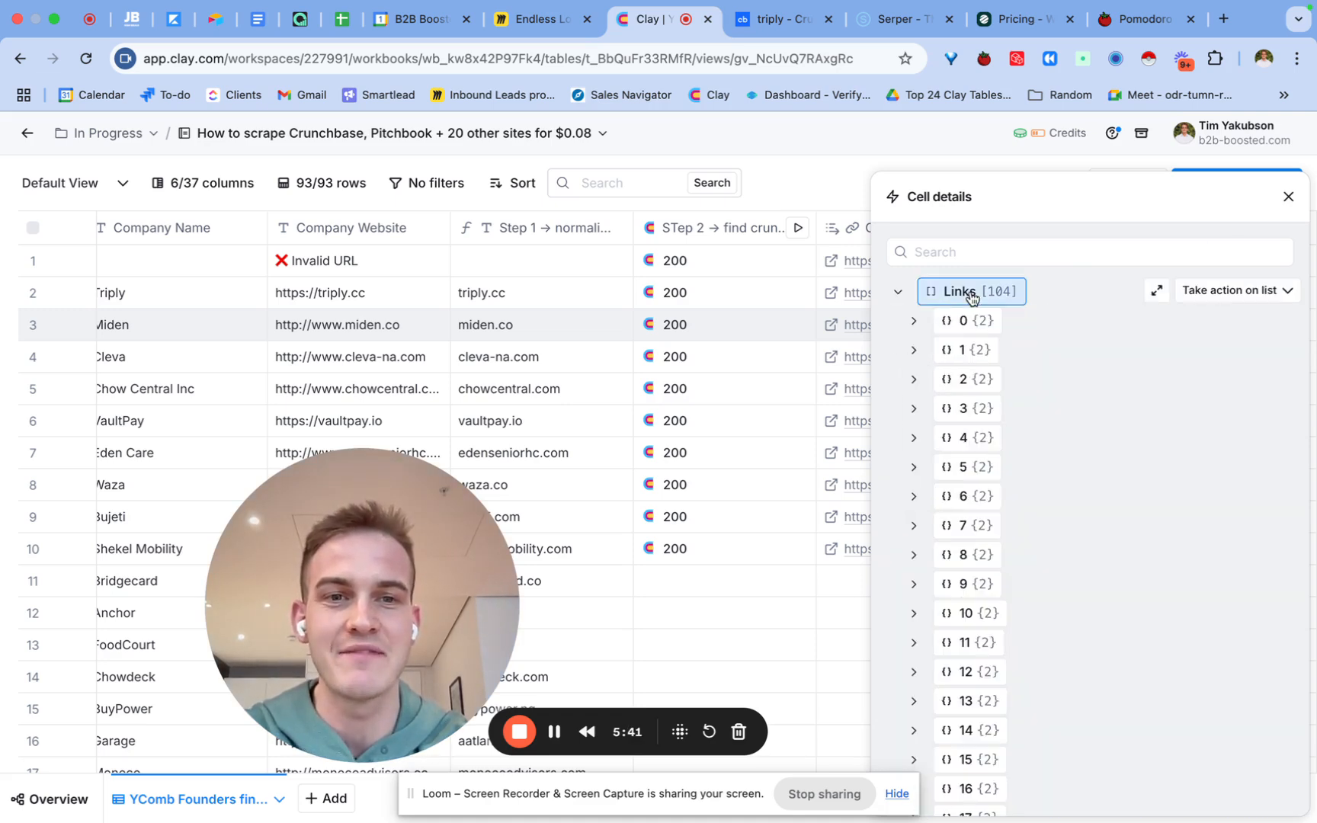
pyautogui.click(973, 329)
pyautogui.click(961, 408)
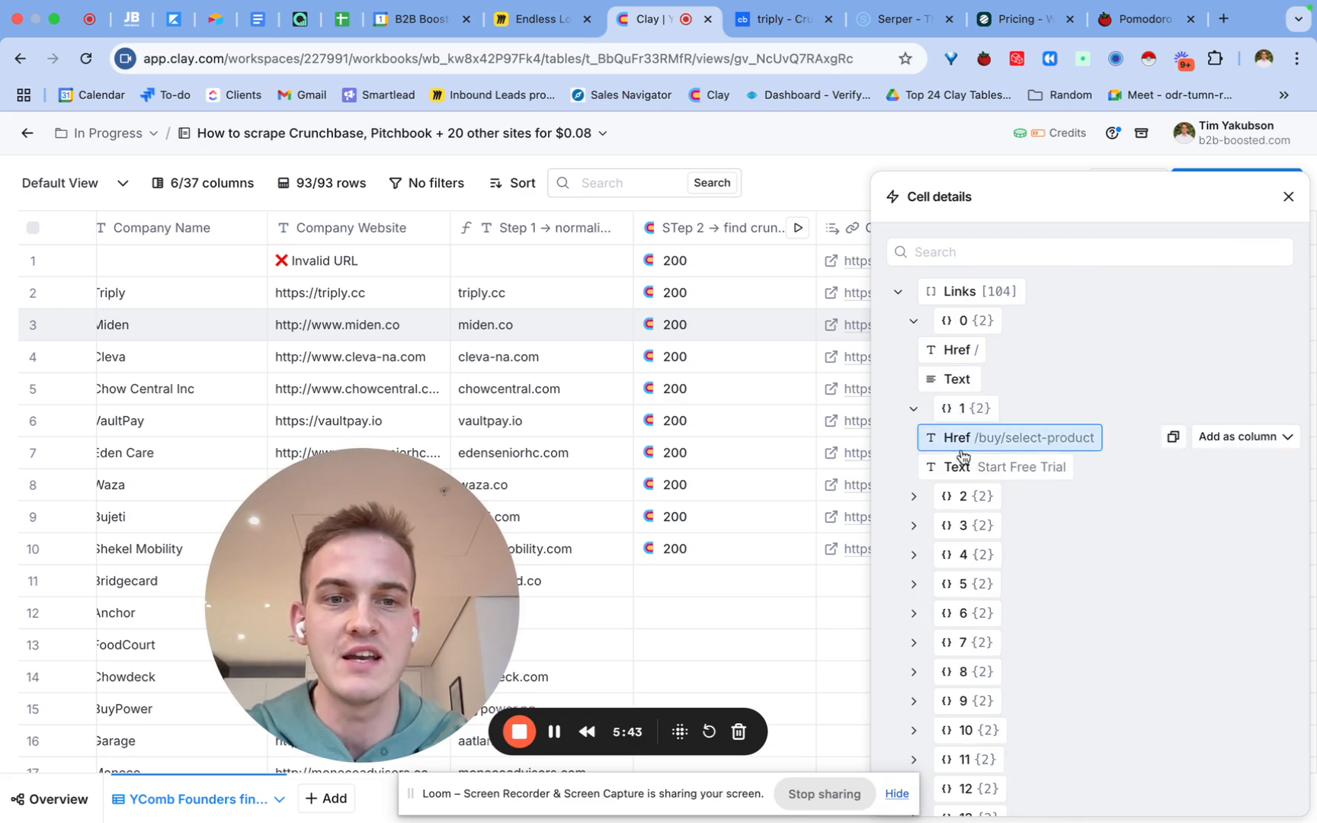
pyautogui.scroll(-2, 962, 450)
pyautogui.scroll(-20, 963, 456)
pyautogui.scroll(-10, 965, 458)
pyautogui.scroll(-10, 963, 456)
pyautogui.scroll(5, 963, 457)
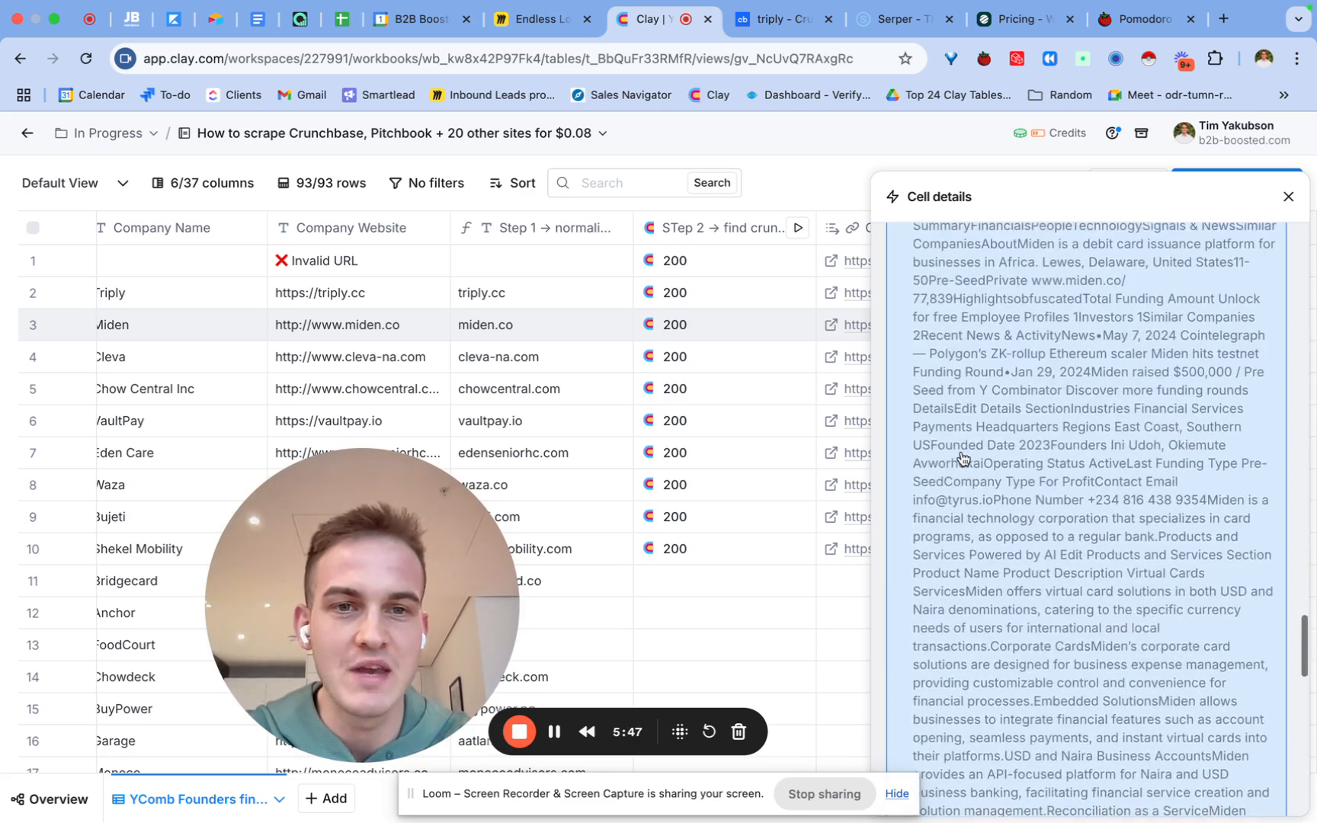
pyautogui.scroll(5, 963, 458)
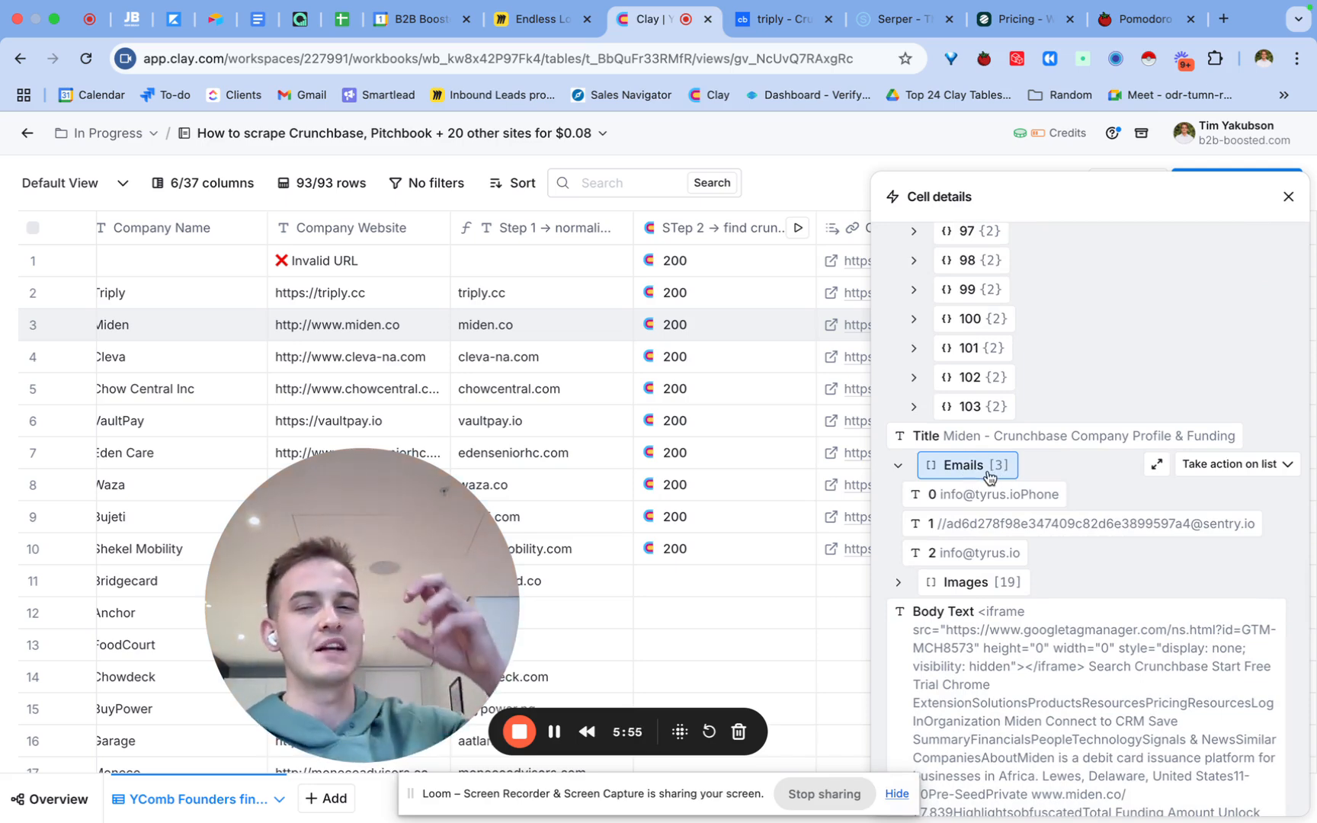
# - Examine the social links, extracted keywords and phone numbers in the Miden row's scrape result
pyautogui.scroll(-15, 987, 476)
pyautogui.scroll(-1, 1243, 518)
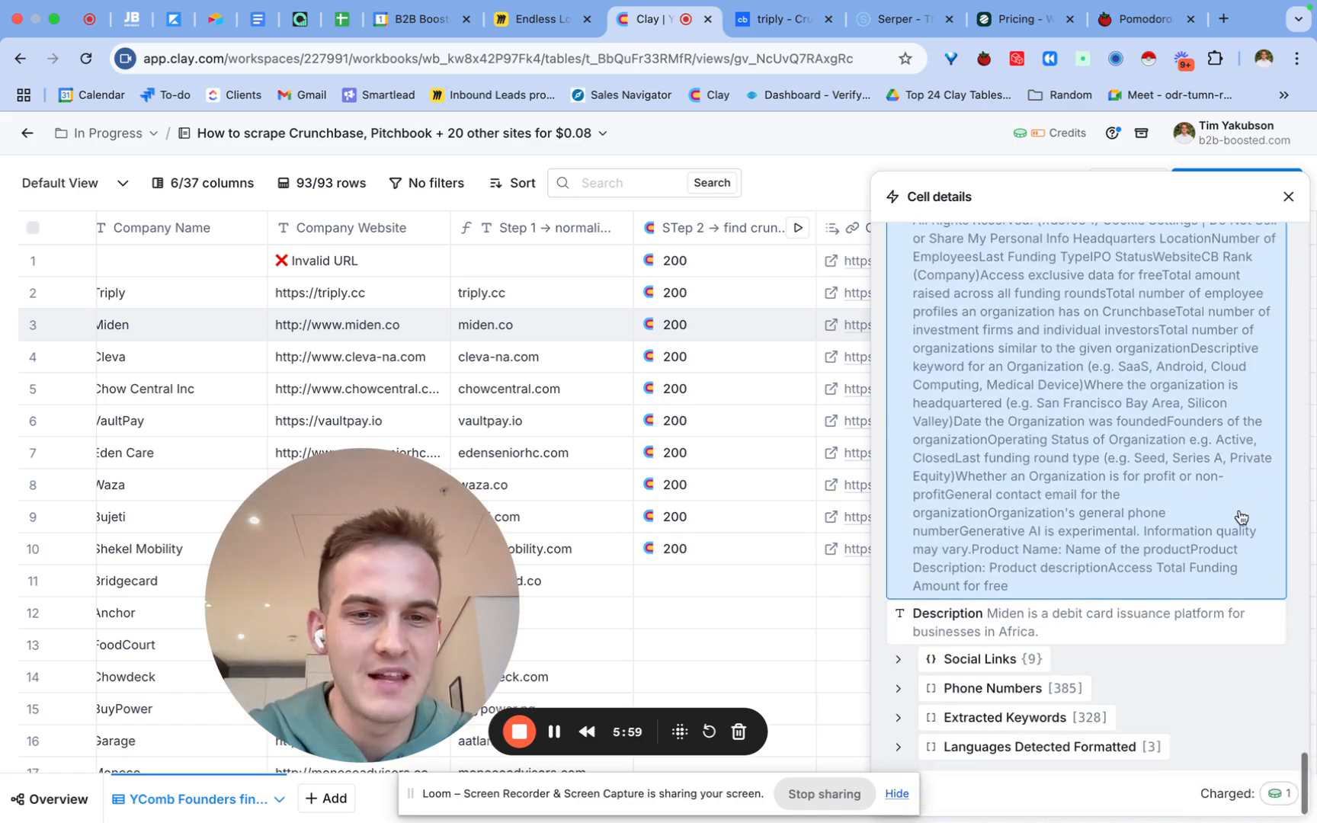
pyautogui.click(983, 660)
pyautogui.scroll(-3, 986, 675)
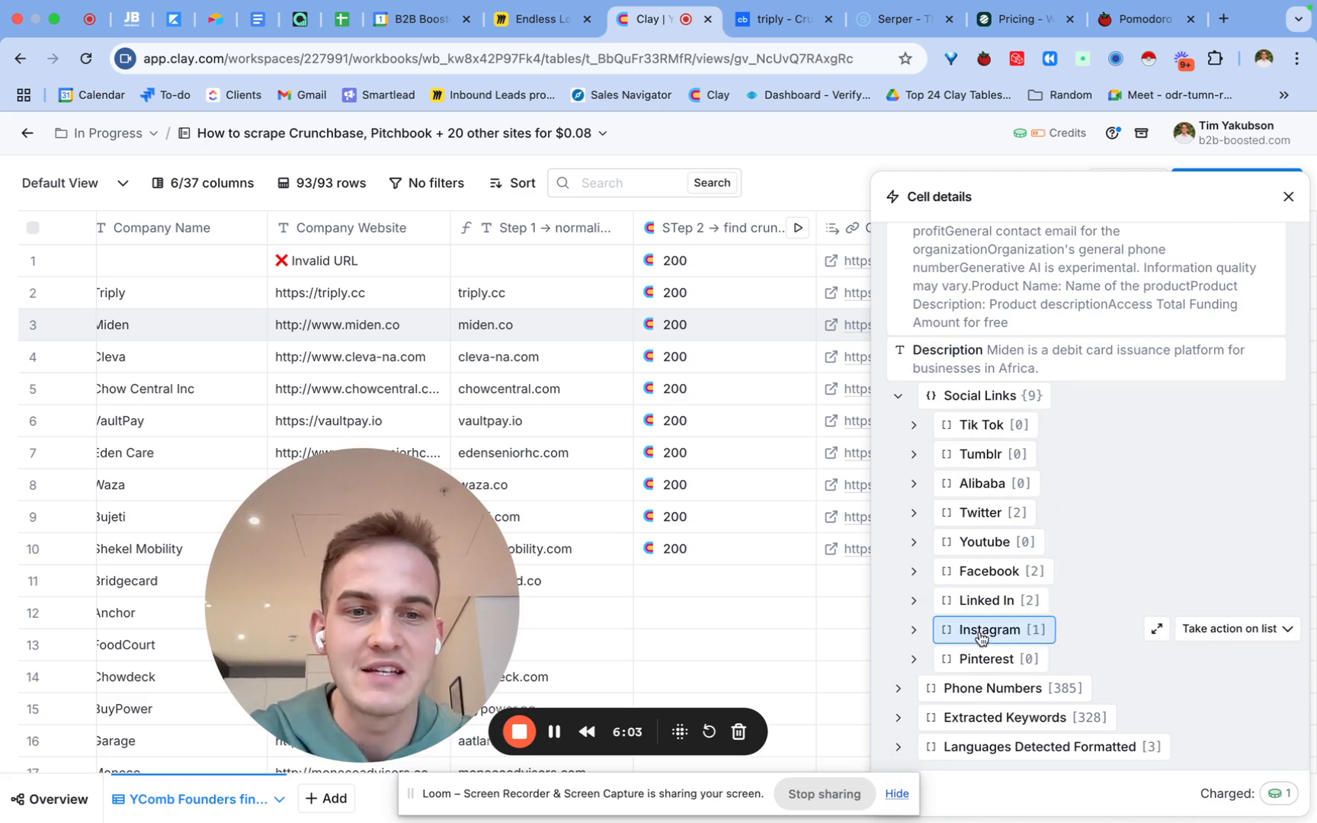
pyautogui.click(1036, 722)
pyautogui.click(1037, 690)
pyautogui.scroll(-8, 1037, 692)
pyautogui.scroll(-20, 1037, 694)
pyautogui.scroll(-6, 1037, 694)
pyautogui.scroll(20, 1036, 693)
pyautogui.scroll(20, 1036, 694)
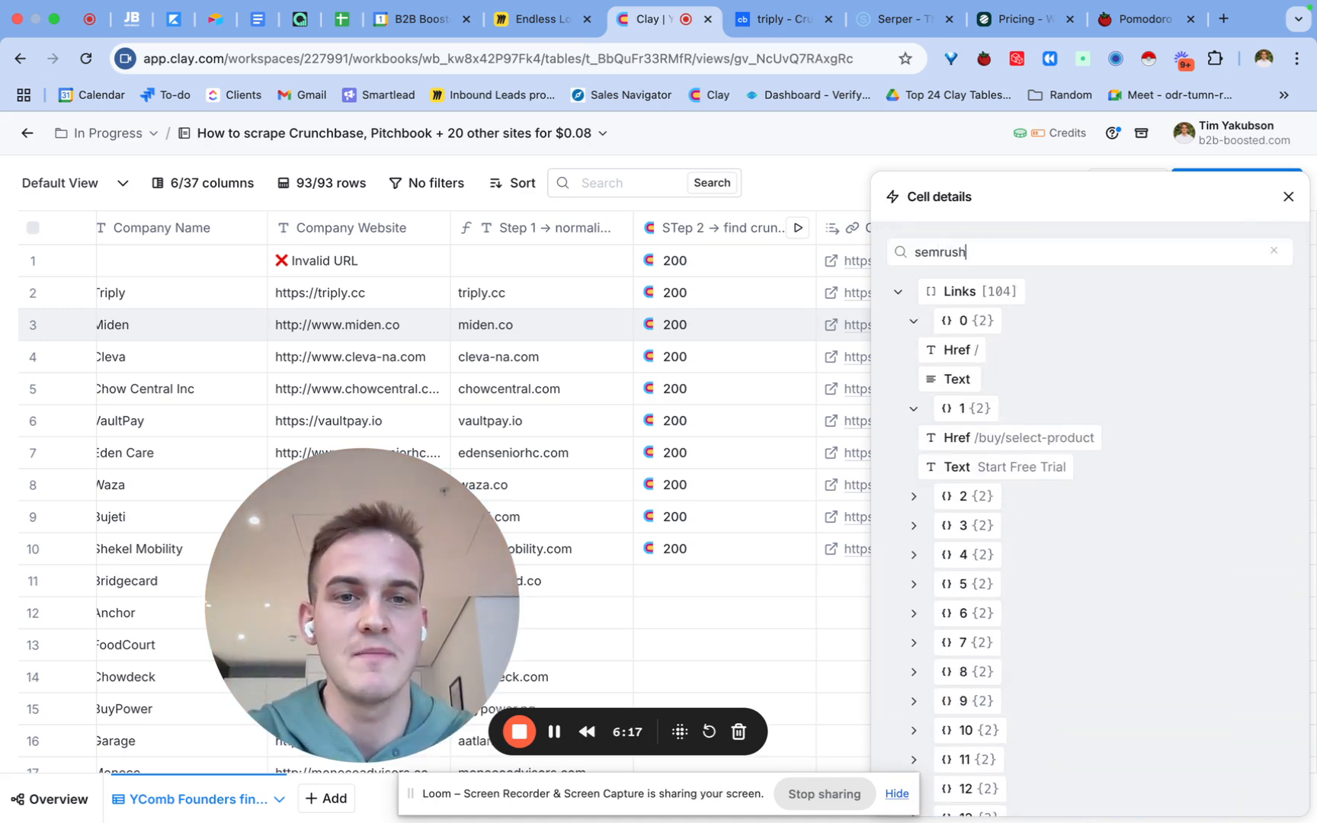
# - Clear the "semrush" search in the Miden row's cell details, look over the links list again and close the details
pyautogui.doubleClick(953, 254)
pyautogui.press('BackSpace')
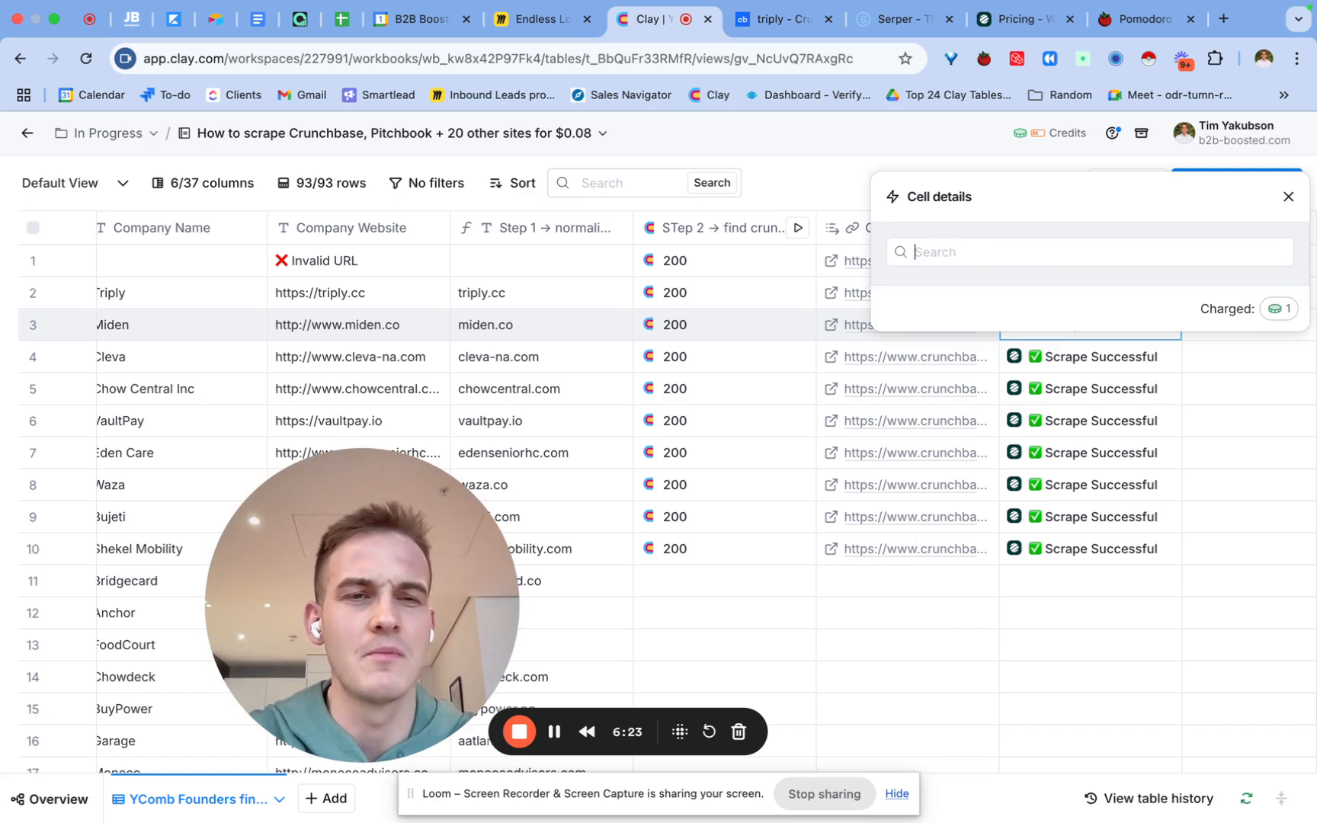
pyautogui.scroll(-1, 1015, 589)
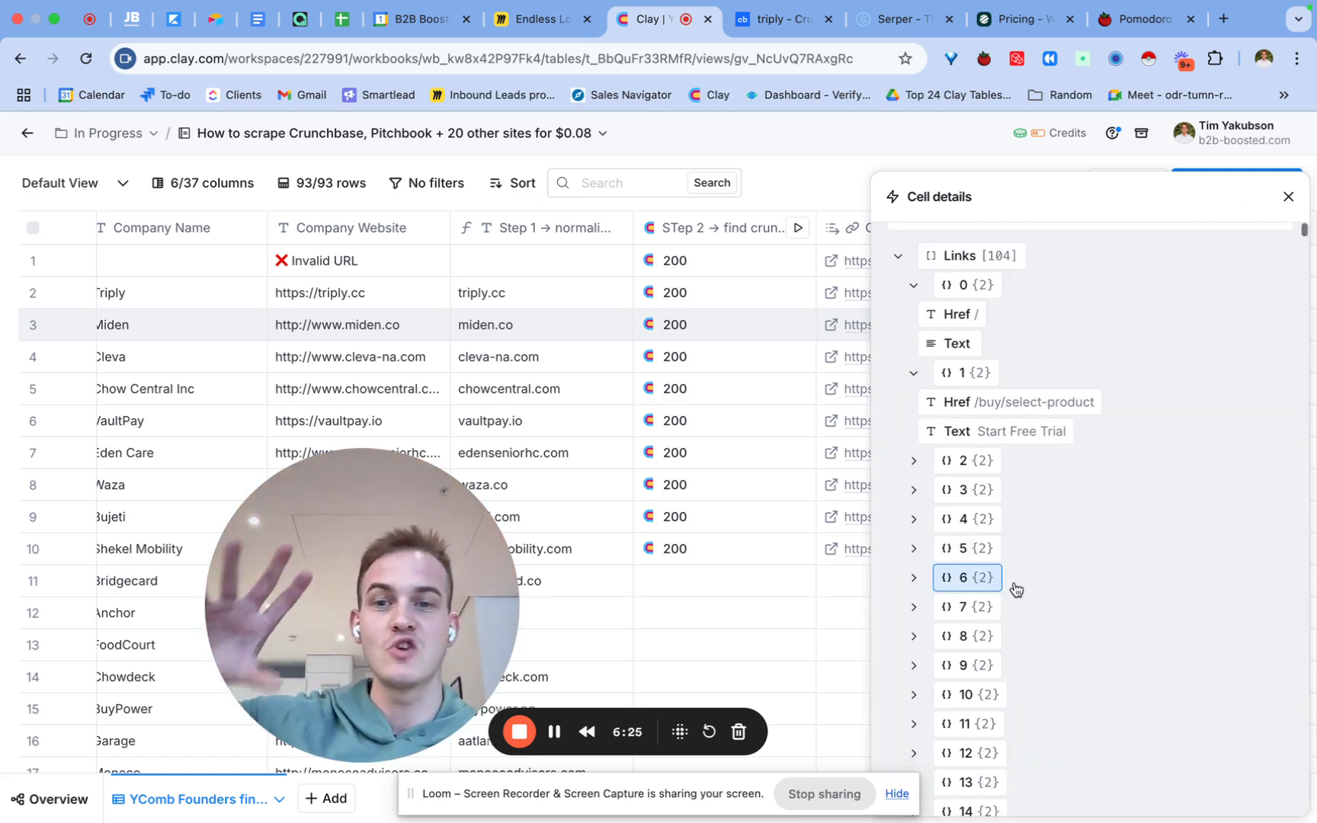
pyautogui.scroll(-1, 1015, 588)
pyautogui.scroll(-3, 1015, 588)
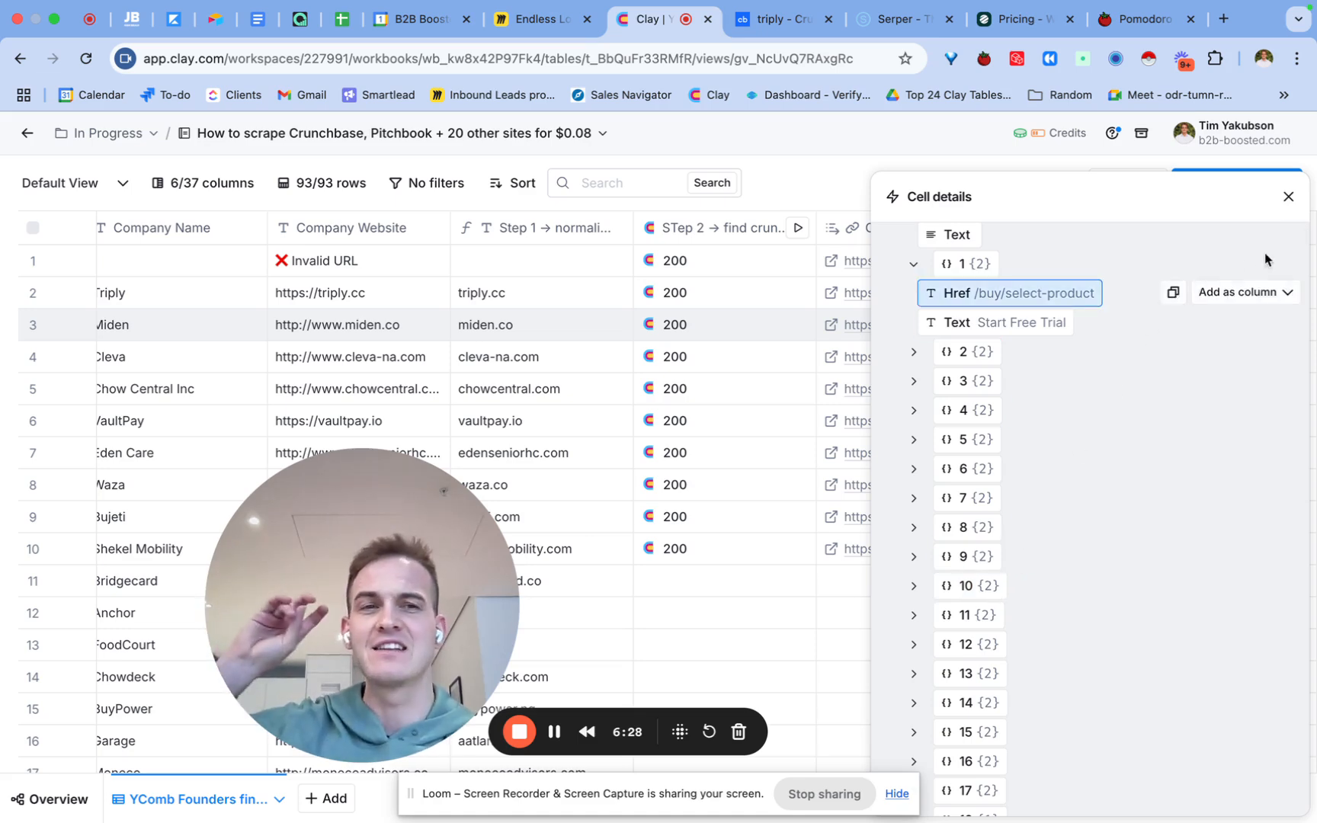
pyautogui.click(1287, 200)
pyautogui.click(1266, 197)
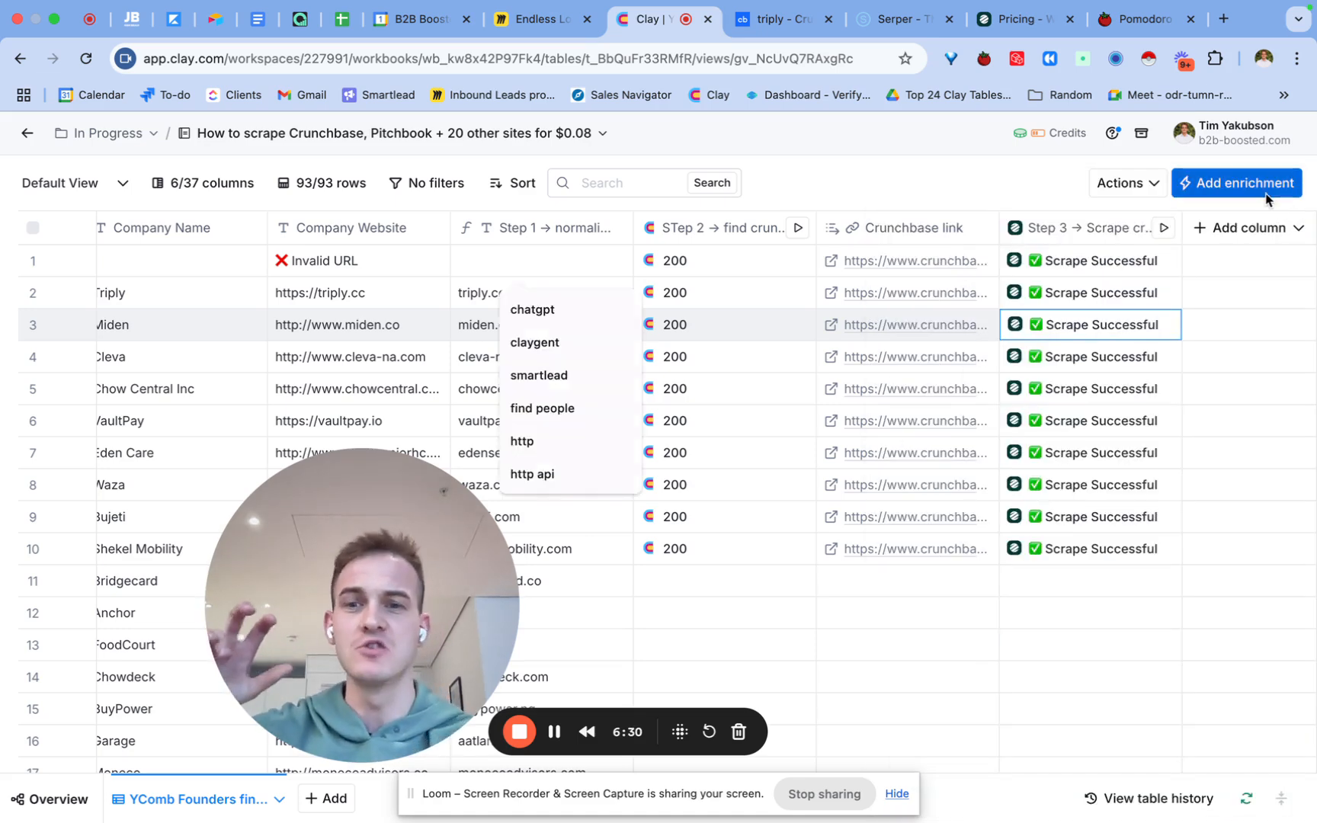
pyautogui.write('chatgpt')
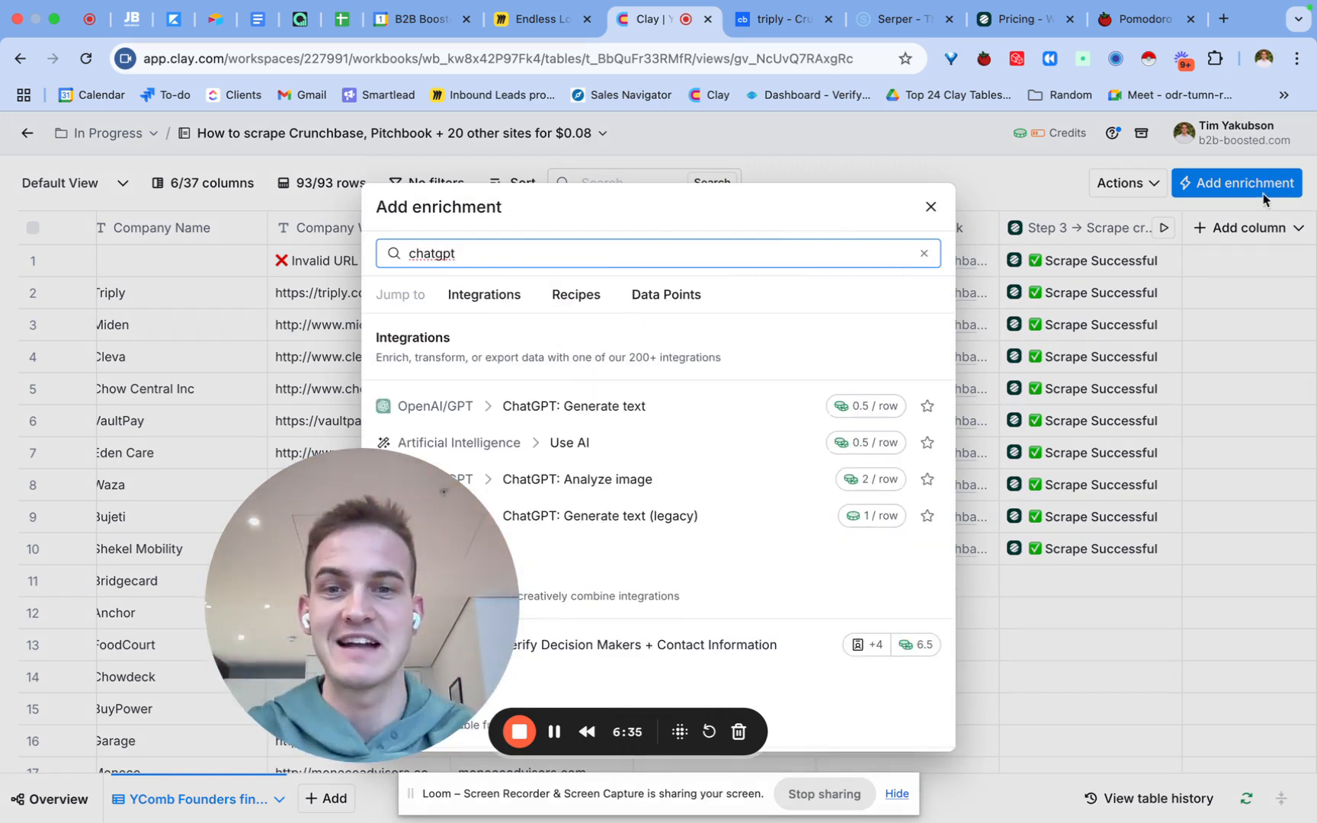
pyautogui.click(648, 406)
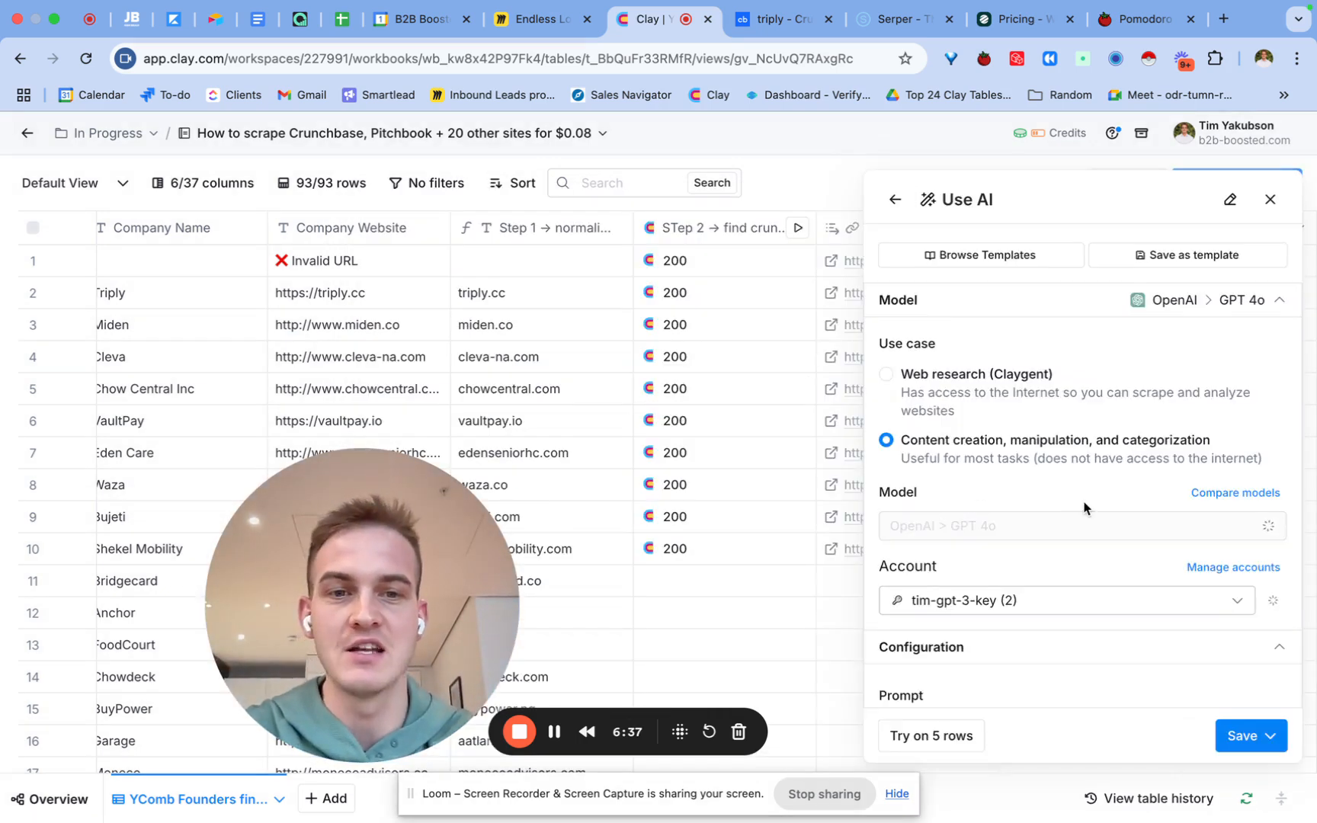
pyautogui.scroll(-5, 1084, 507)
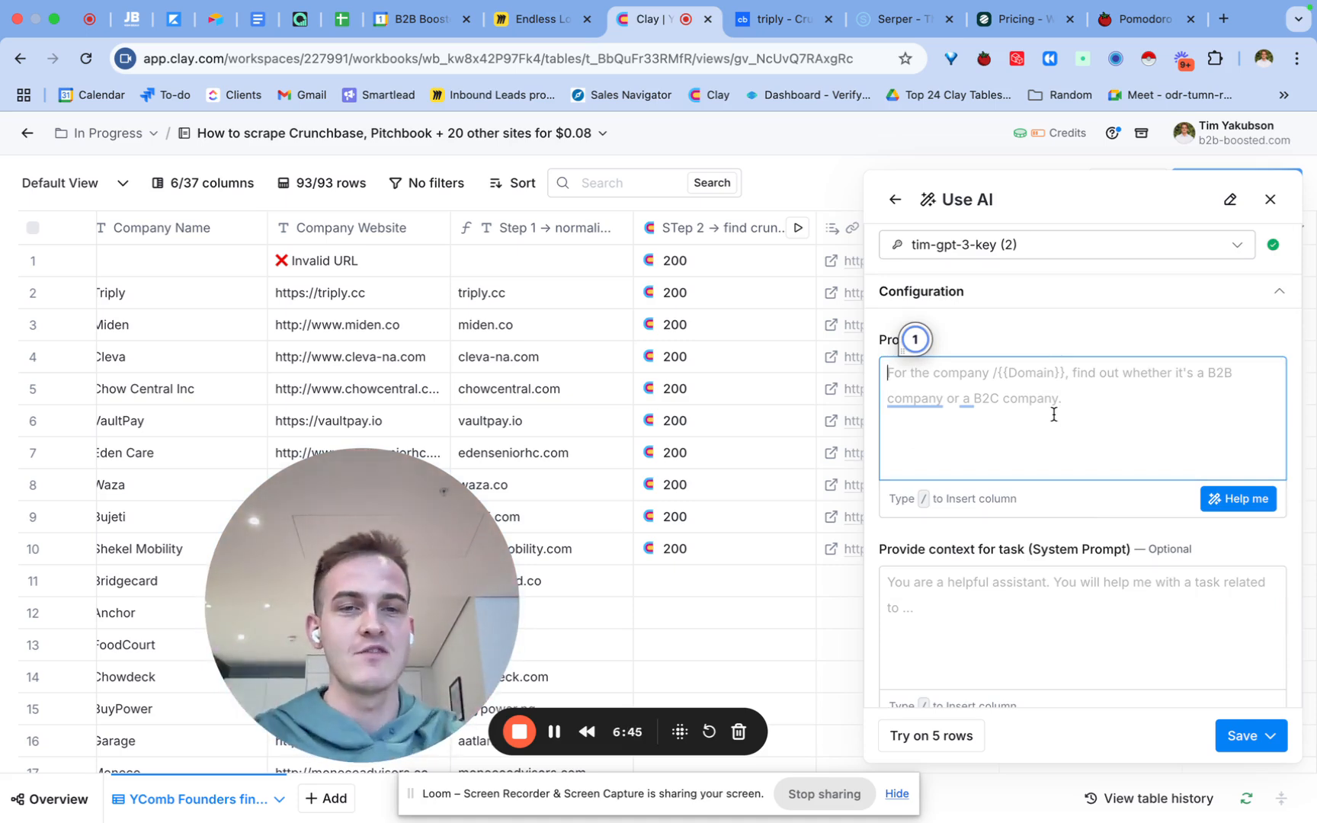
pyautogui.click(1270, 200)
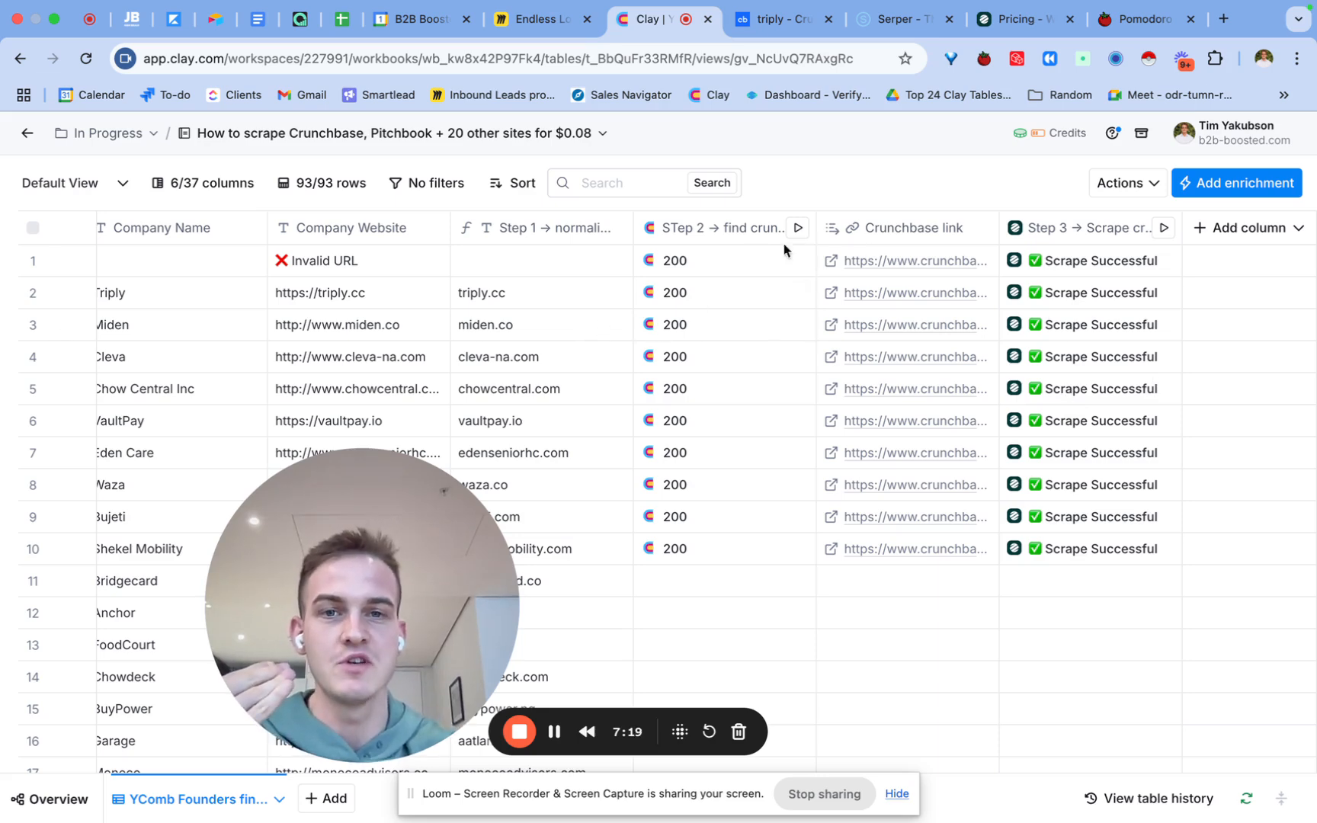
# - Review the request body of the Step 2 column, checking the Crunchbase site filter and the normalised domain input
pyautogui.click(706, 229)
pyautogui.click(703, 305)
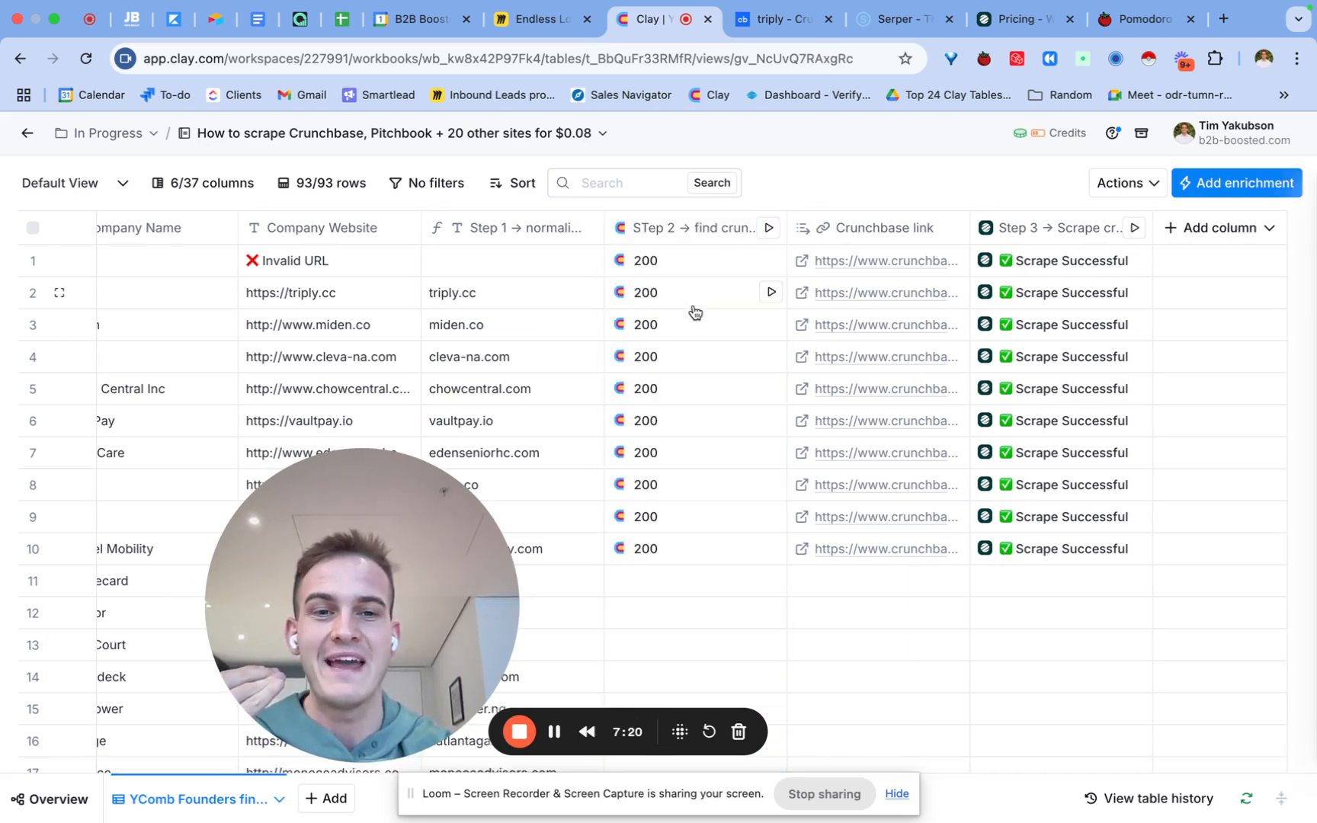
pyautogui.scroll(-9, 1077, 562)
pyautogui.scroll(4, 1077, 563)
pyautogui.scroll(1, 1077, 563)
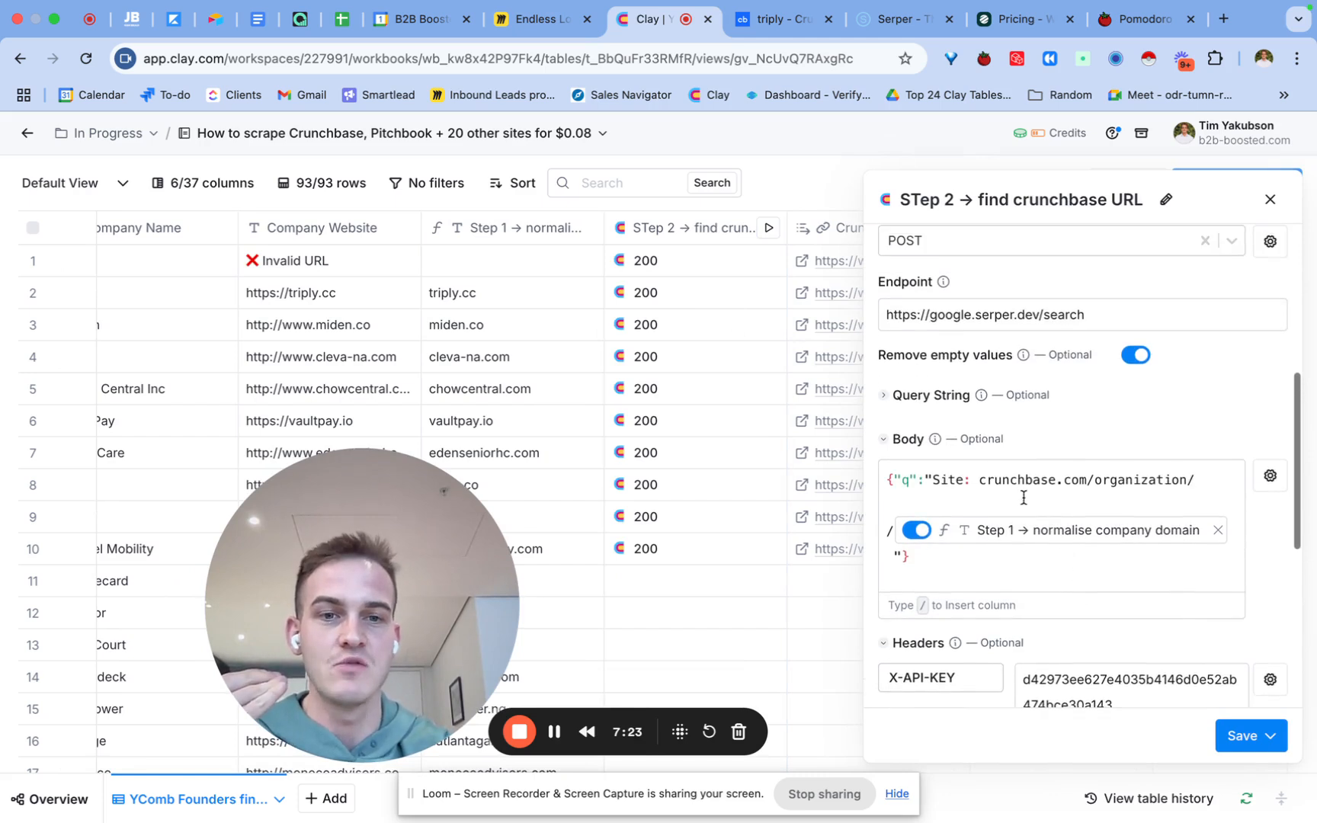
pyautogui.moveTo(981, 481); pyautogui.dragTo(1056, 487)
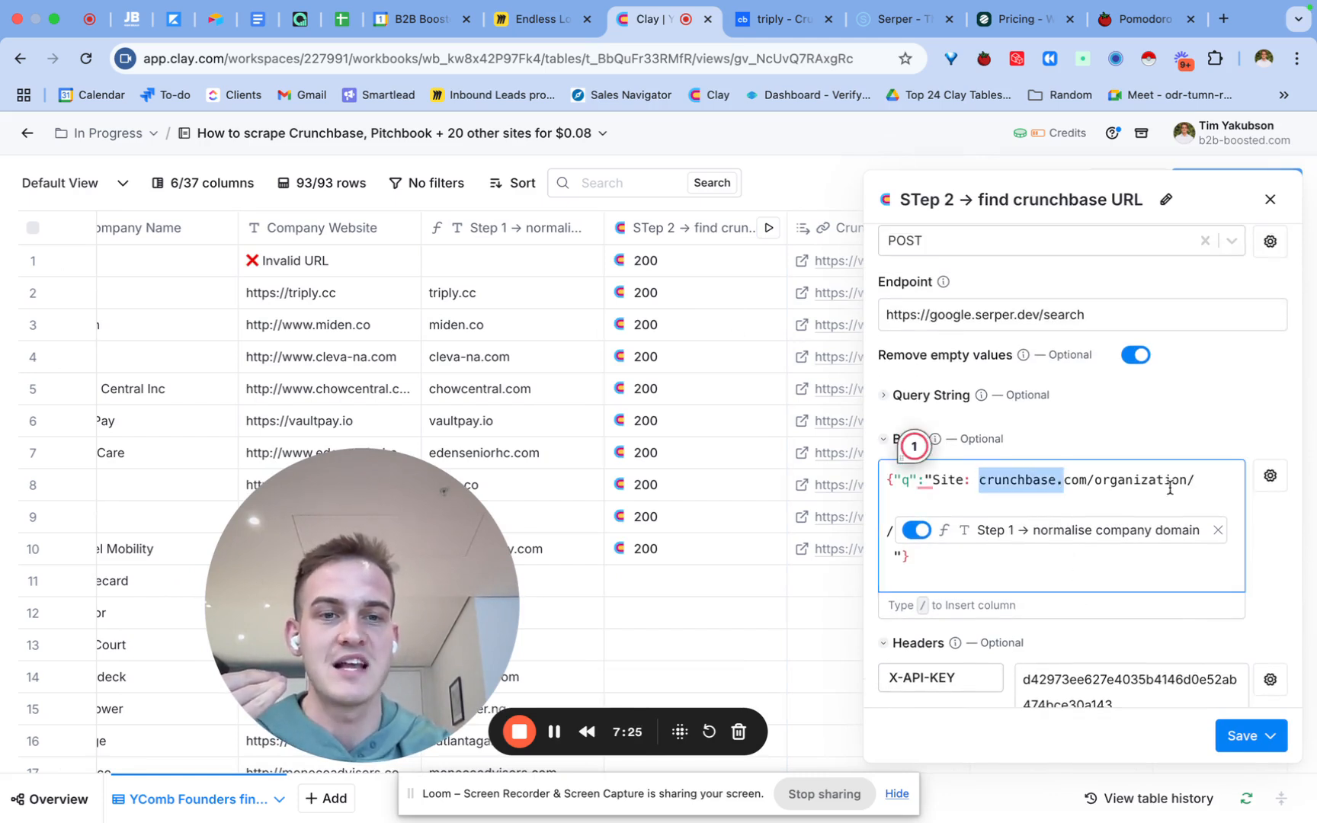
pyautogui.moveTo(1117, 538)
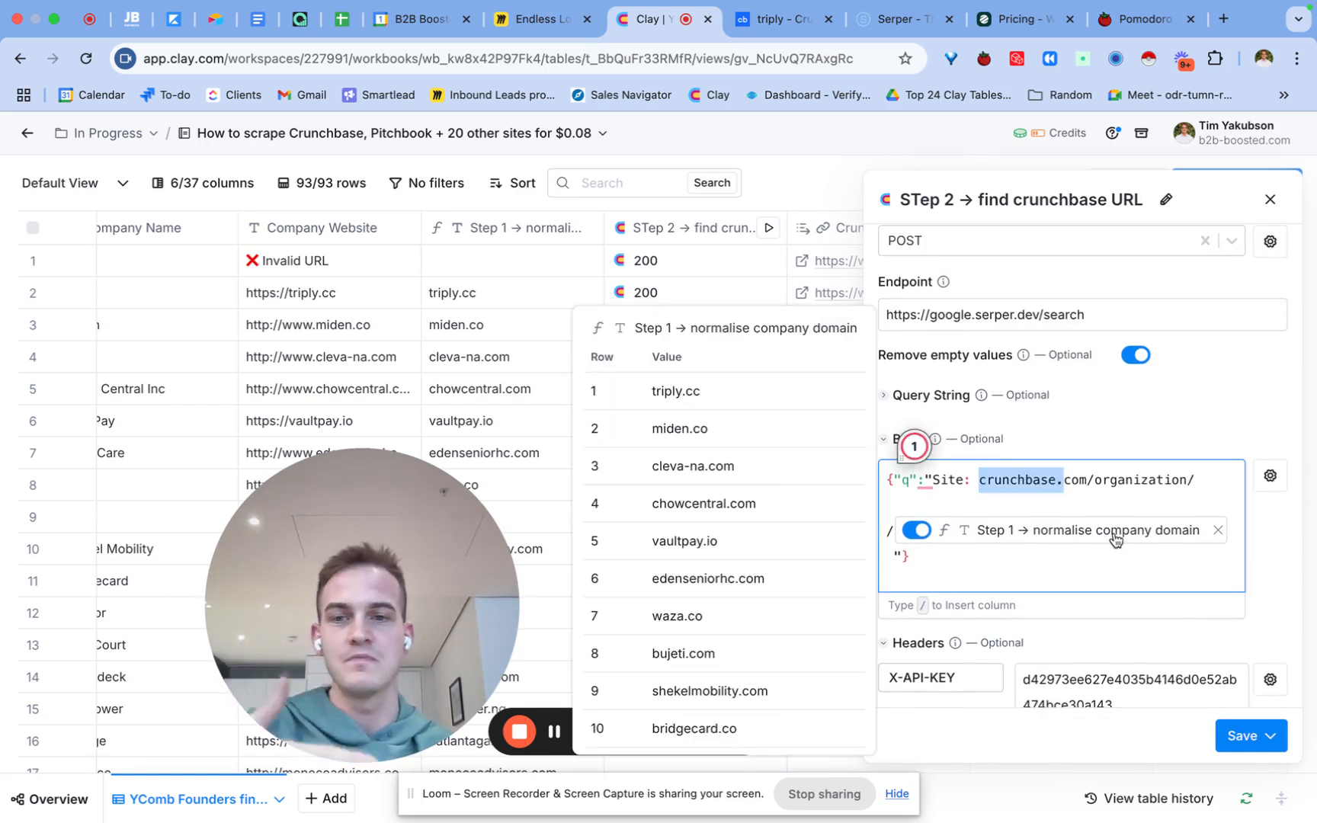
pyautogui.click(1268, 202)
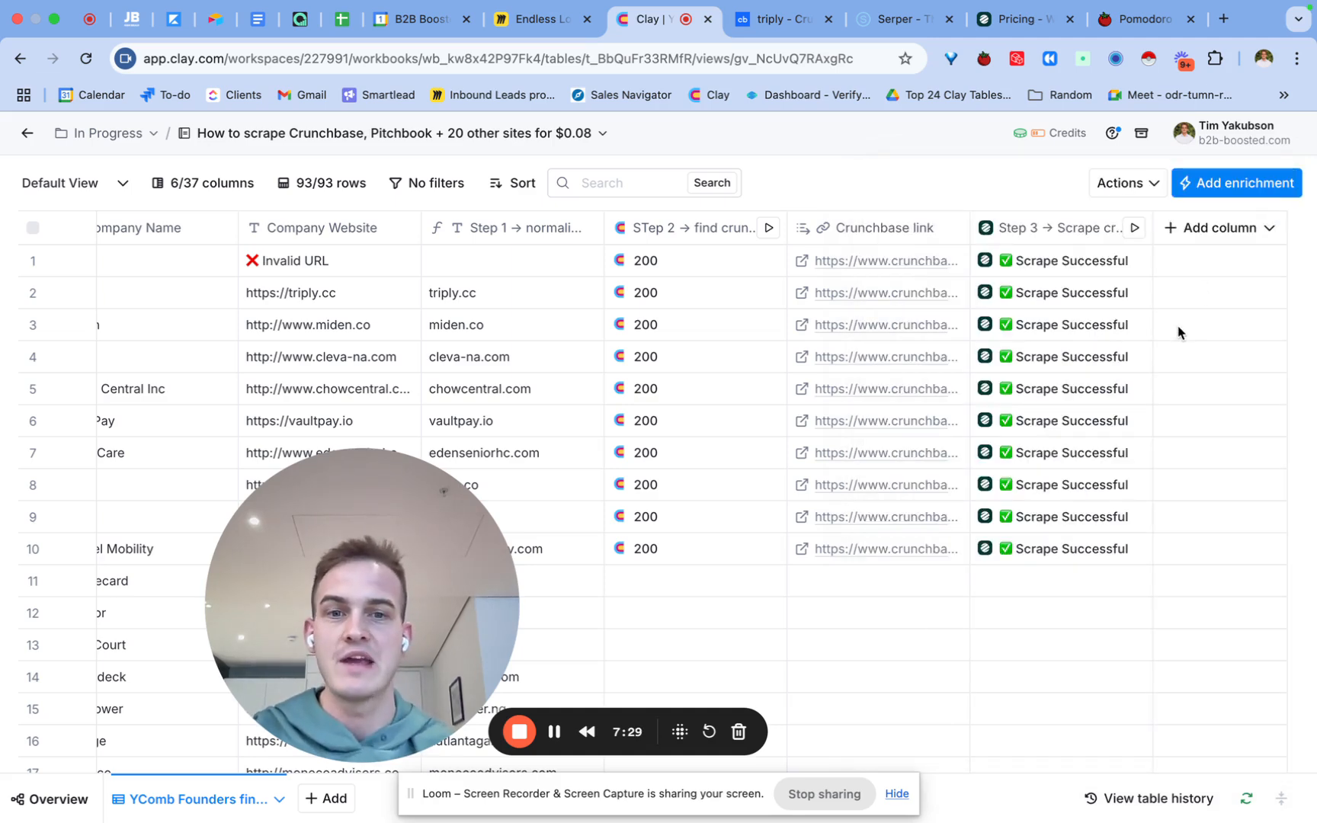